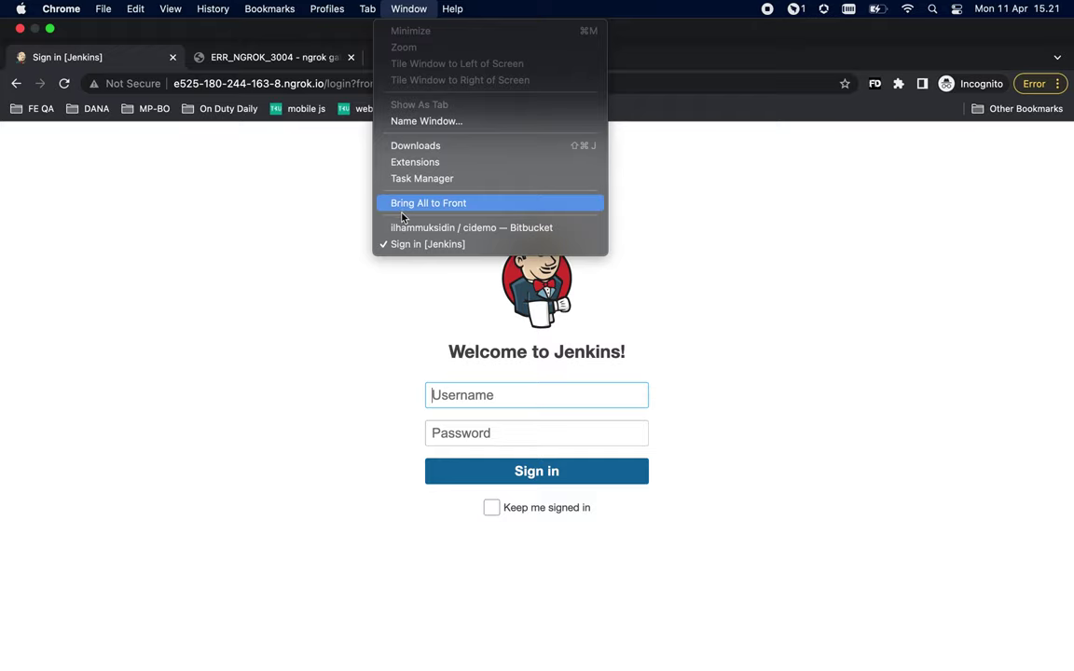
- Bring the browser window holding the Bitbucket repository to the front
click(384, 227)
- Reload the Jenkins dashboard at localhost:8080 listing its six jobs, then go to Terminal
click(131, 25)
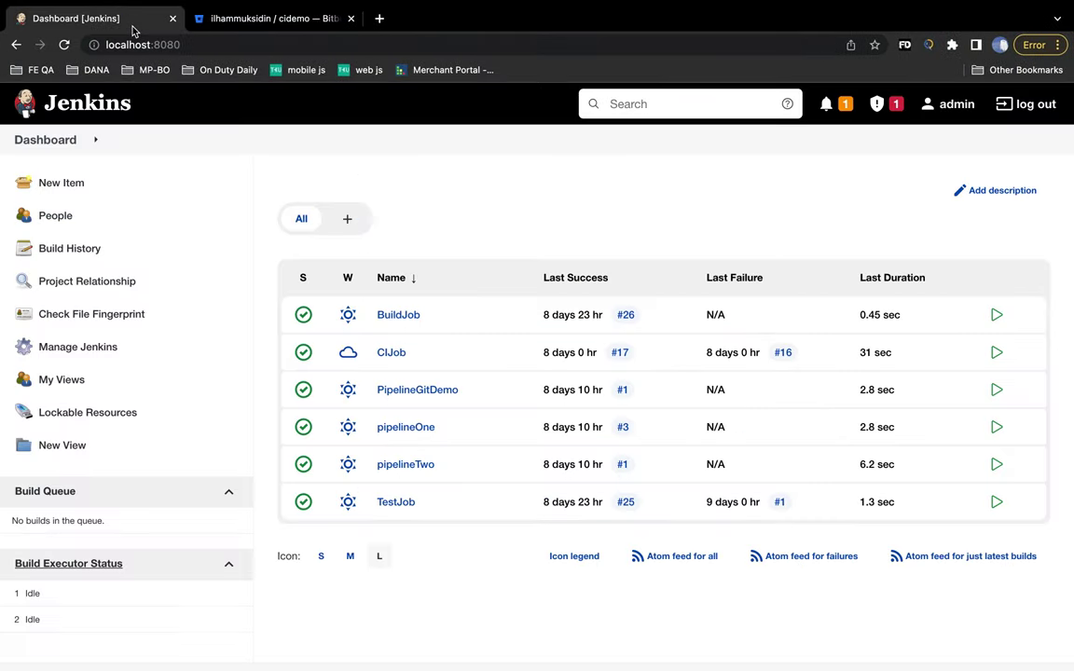
click(177, 43)
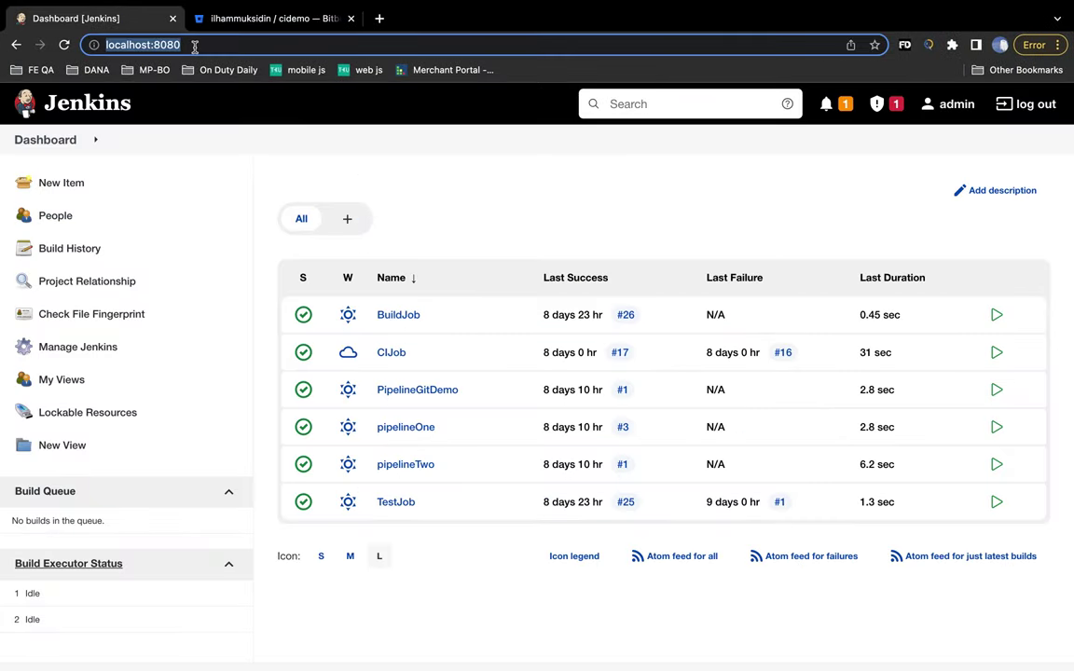
key(Return)
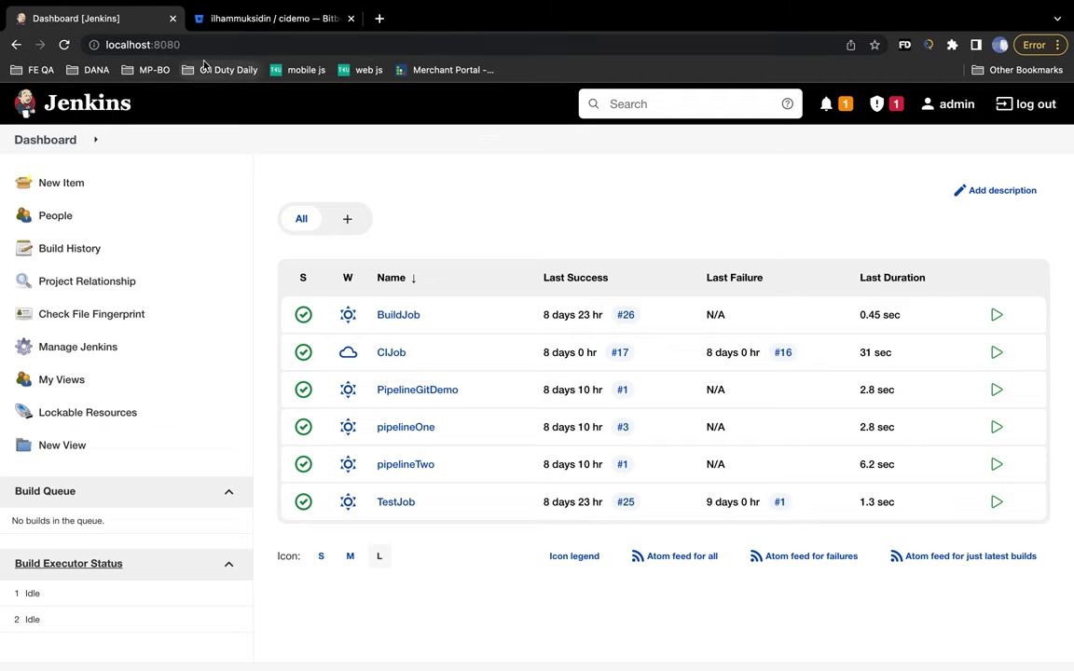
key(super+Tab)
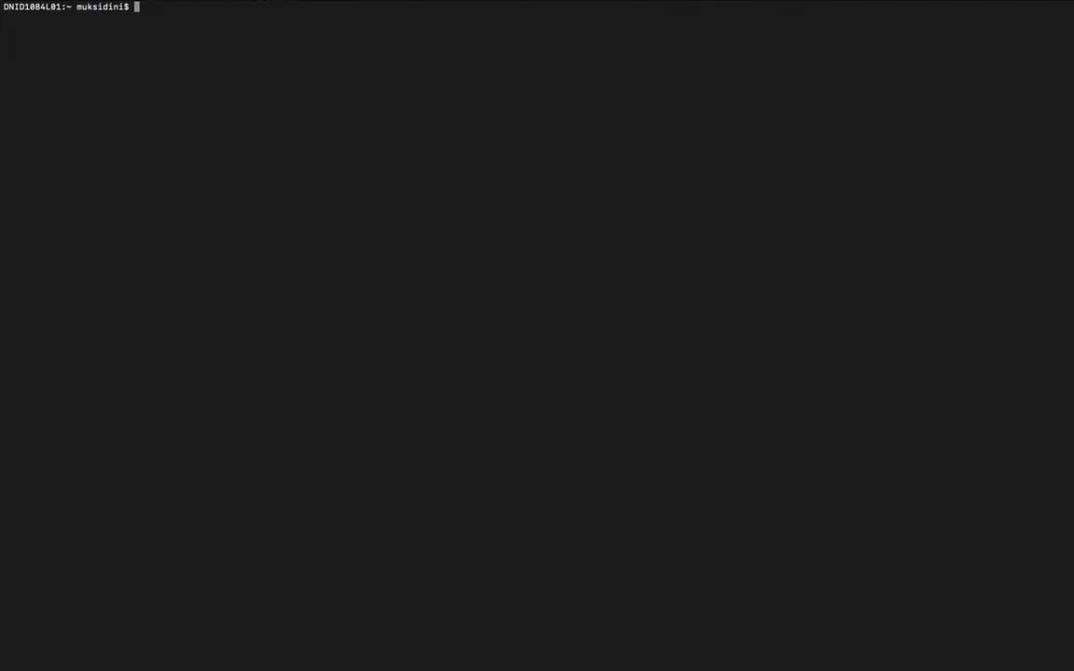
- Browse the shell history, clear the stray characters, and bring up the automation notes
key(Up)
key(Up)
key(Up)
key(Up)
key(Up)
text(ijsj)
key(Up)
key(Down)
text(sjdkdks,mjgj)
key(BackSpace)
key(BackSpace)
key(BackSpace)
key(BackSpace)
key(BackSpace)
key(BackSpace)
key(BackSpace)
key(BackSpace)
key(BackSpace)
key(BackSpace)
key(BackSpace)
key(BackSpace)
key(BackSpace)
key(BackSpace)
key(BackSpace)
key(BackSpace)
key(BackSpace)
key(BackSpace)
key(BackSpace)
key(BackSpace)
key(BackSpace)
key(BackSpace)
key(BackSpace)
key(BackSpace)
key(BackSpace)
key(BackSpace)
key(BackSpace)
key(BackSpace)
key(super+Tab)
key(super+Tab)
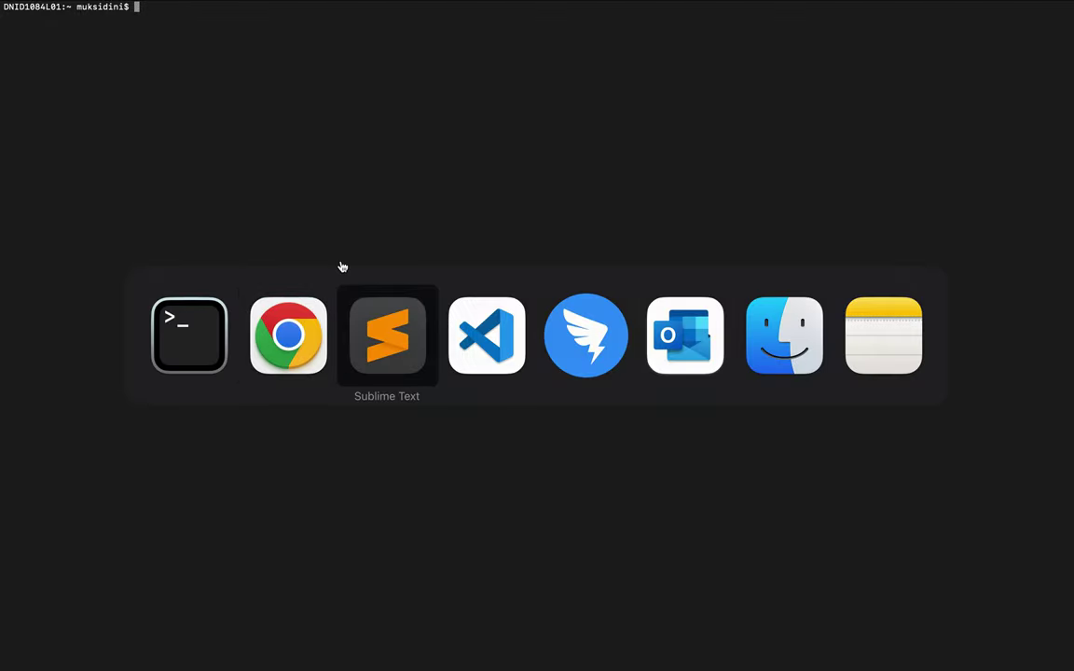
key(super+Tab)
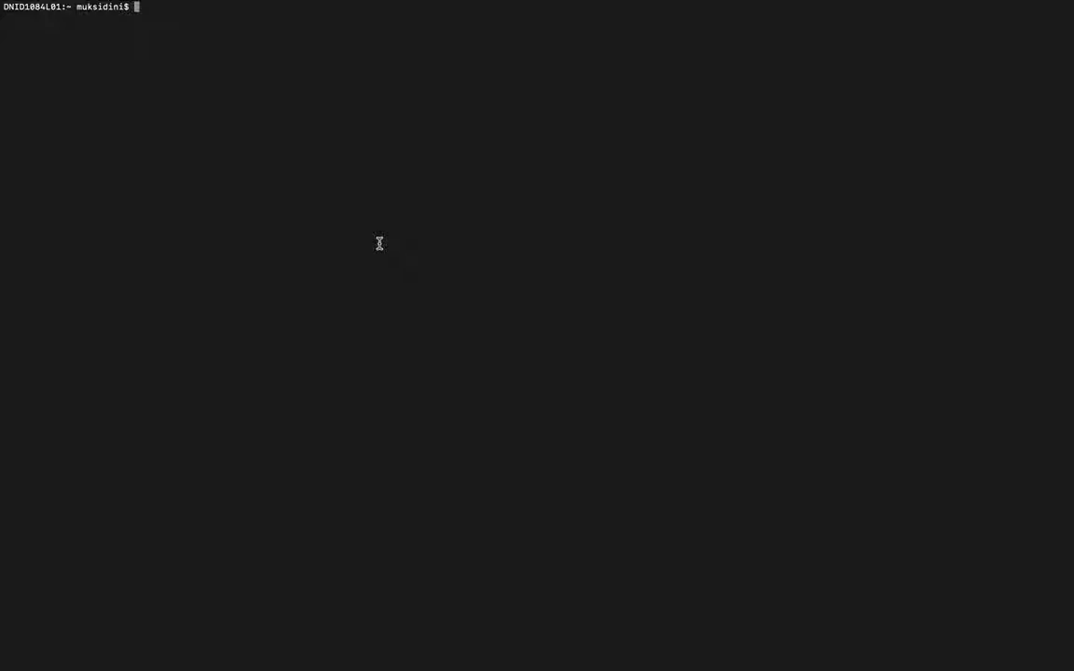
- Run './ngrok http 8080' in Terminal and select the first http Forwarding URL
text(./ngrok http 8080)
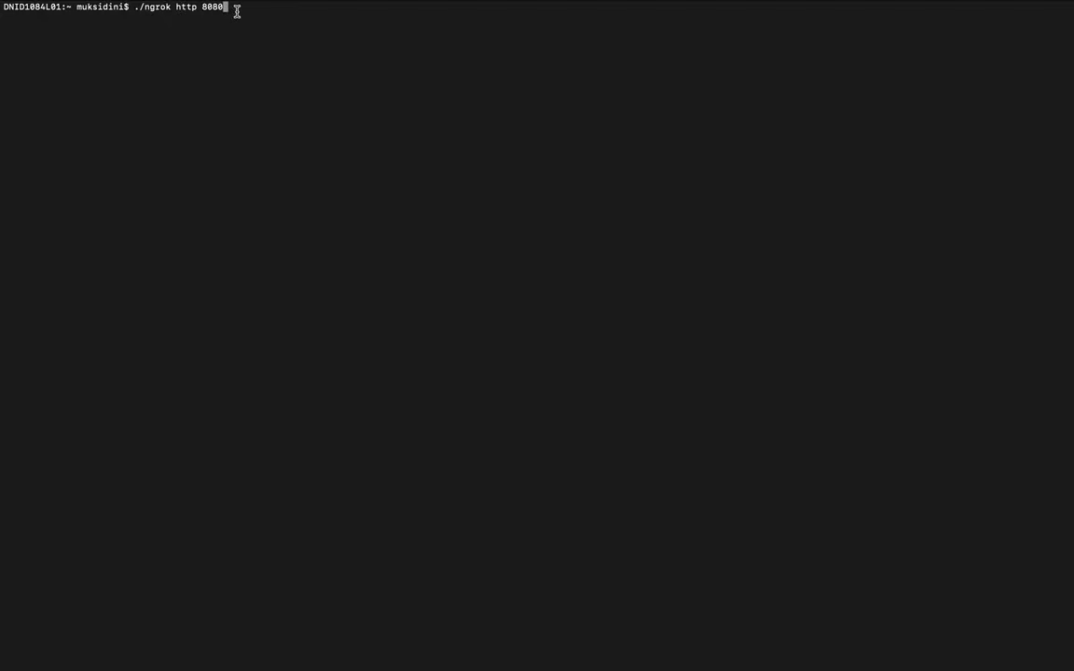
key(Return)
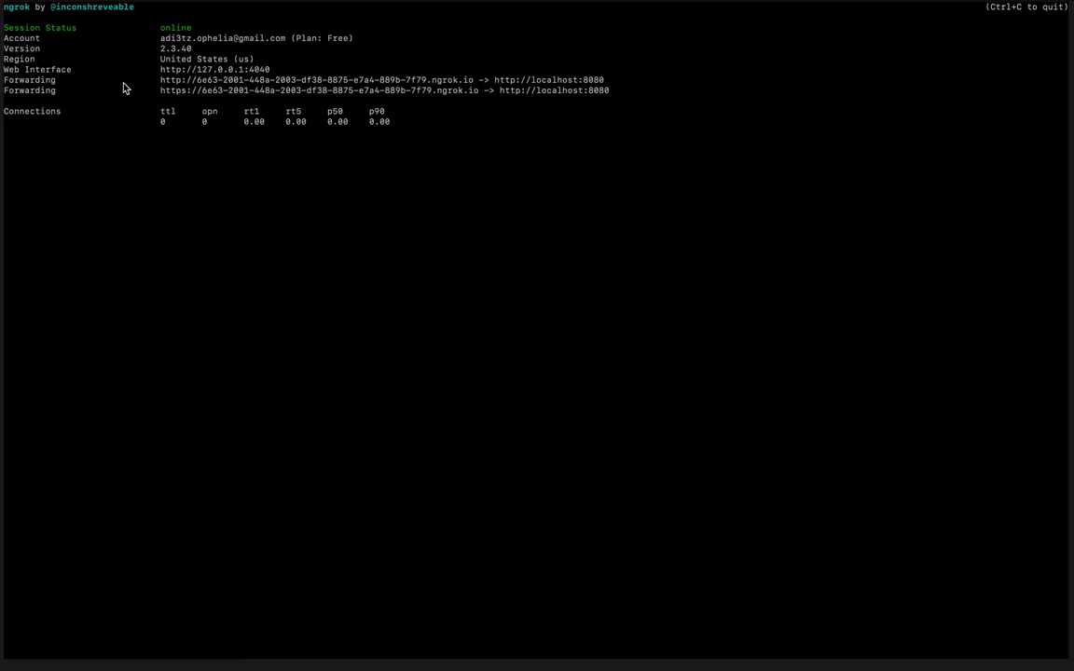
drag(72, 79, 4, 82)
click(149, 80)
drag(160, 80, 476, 83)
key(super+c)
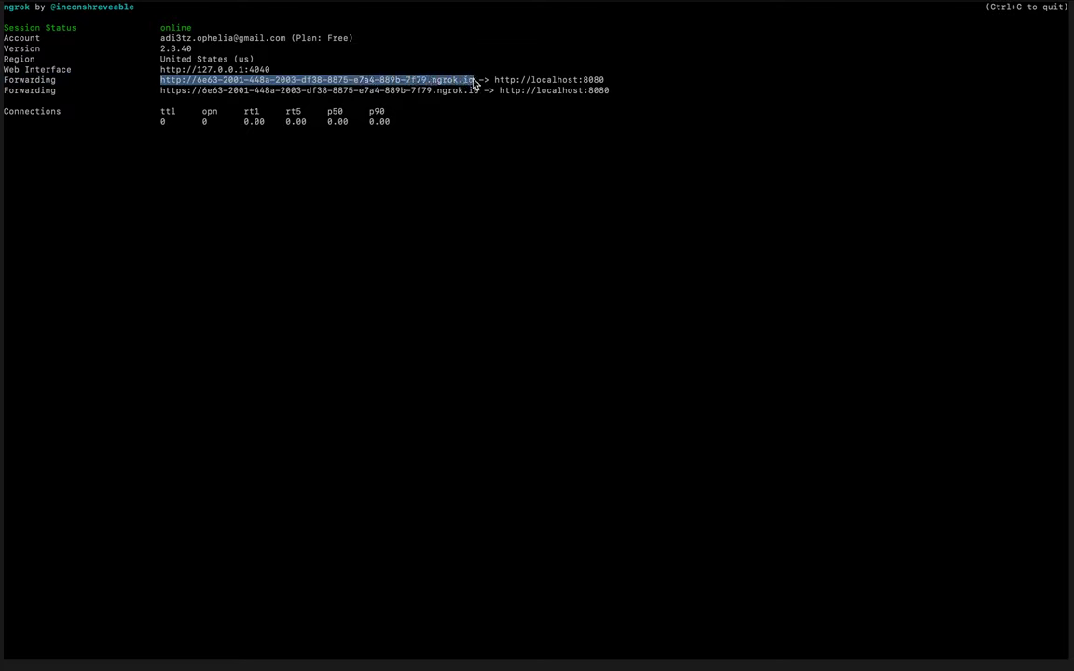
key(super+Tab)
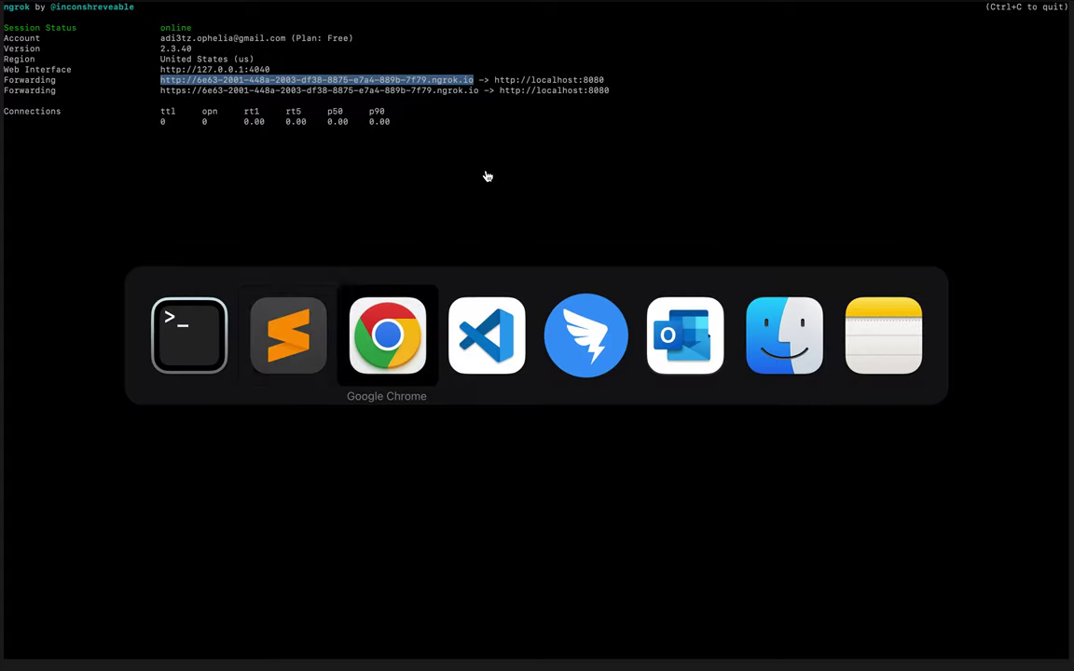
- Show the Jenkins-Webhook entry and its old ngrok URL in Bitbucket's Webhooks settings
key(super+Tab)
key(super+Tab)
key(super+Tab)
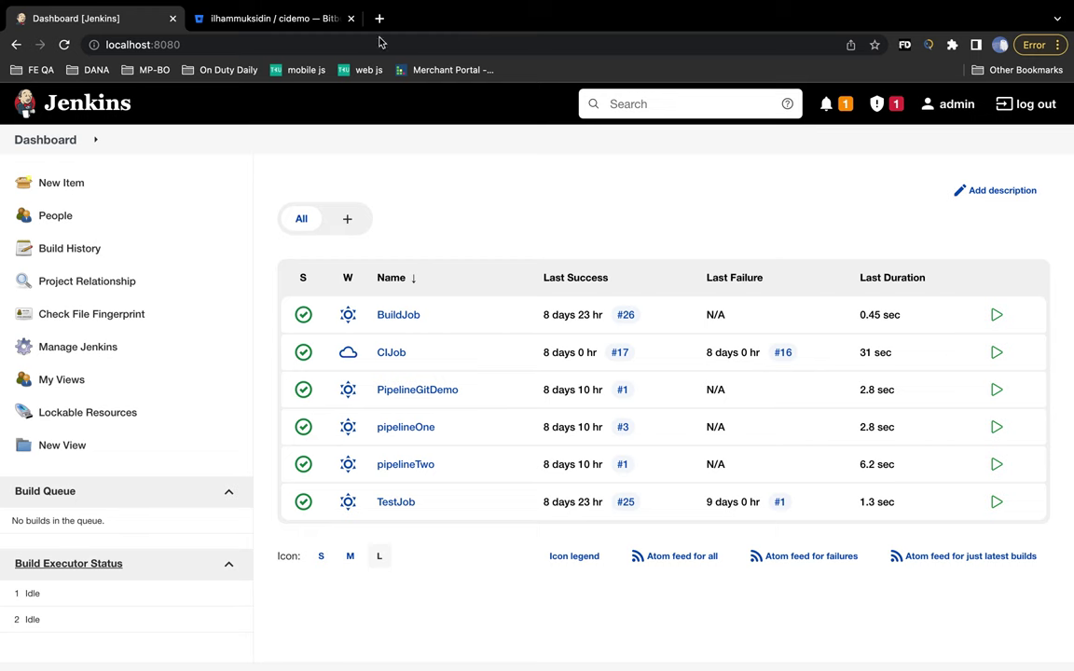
click(289, 22)
scroll(112, 336, down, 5)
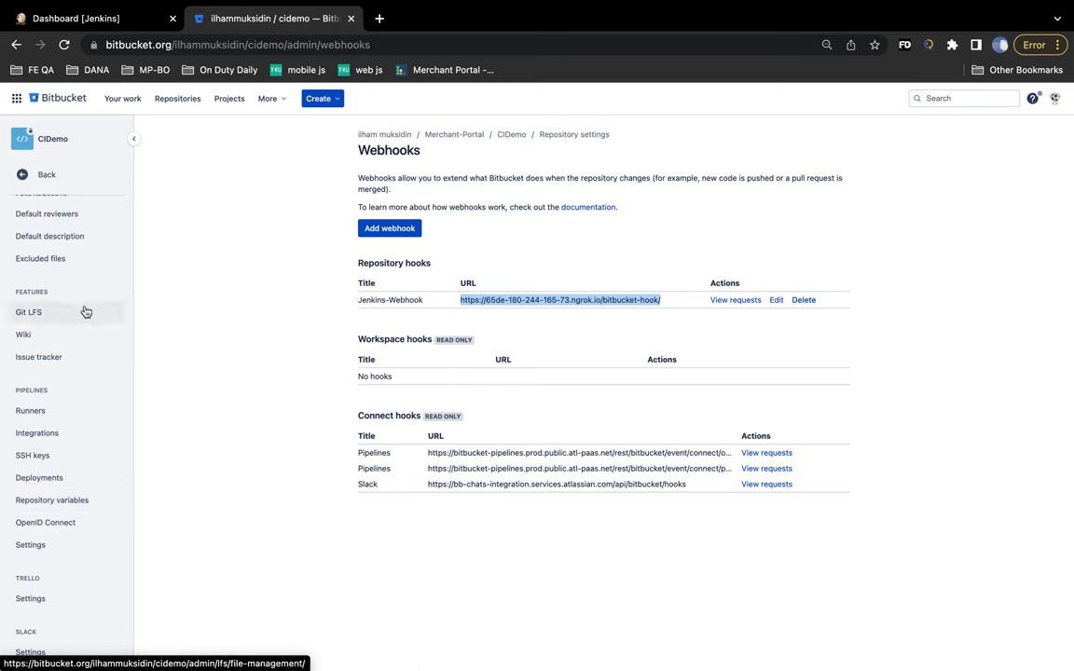
scroll(79, 289, up, 2)
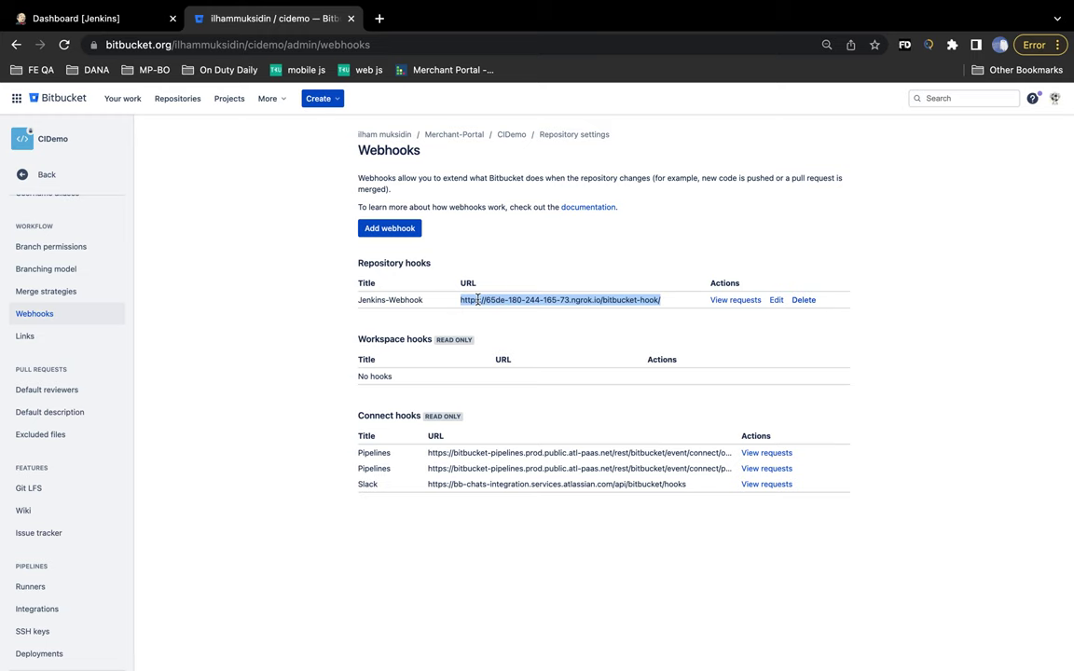
click(409, 8)
- Load the Jenkins sign-in page through the new ngrok forwarding URL in a fresh tab
click(457, 245)
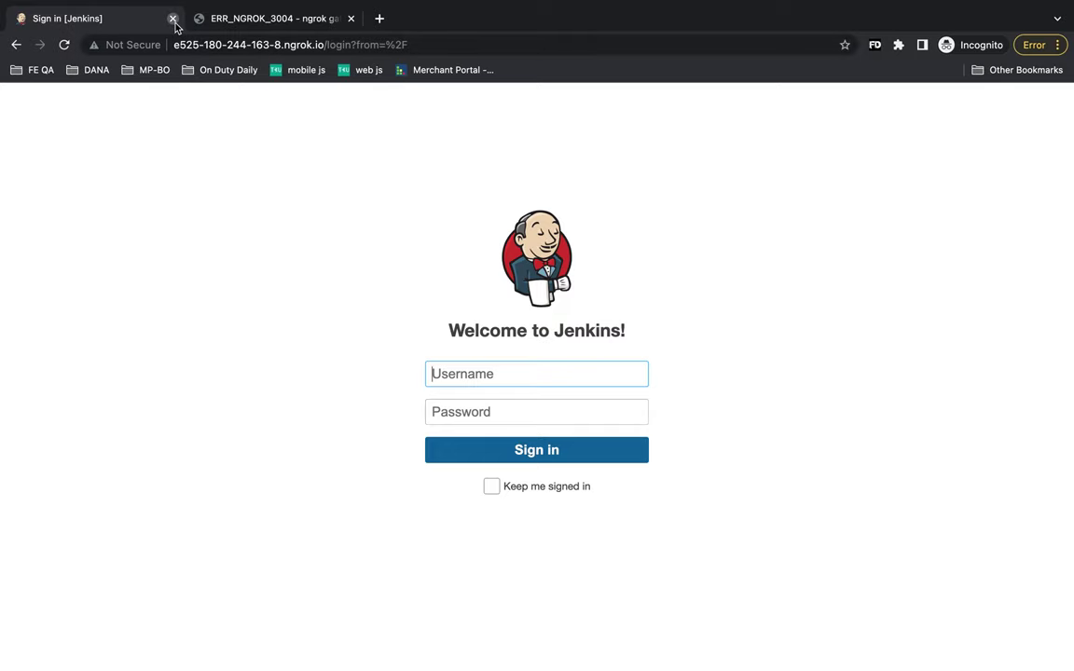
click(173, 19)
click(200, 19)
click(172, 19)
key(super+v)
key(Return)
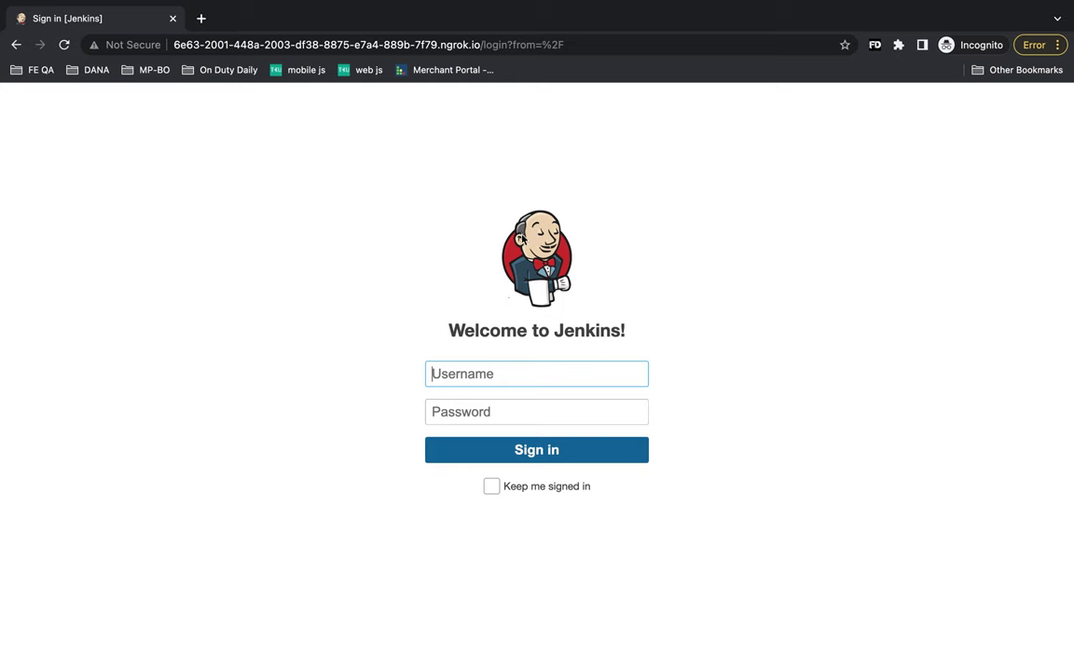
- Sign in to Jenkins with the admin username and its password
text(admin)
key(Tab)
text(admin)
key(Return)
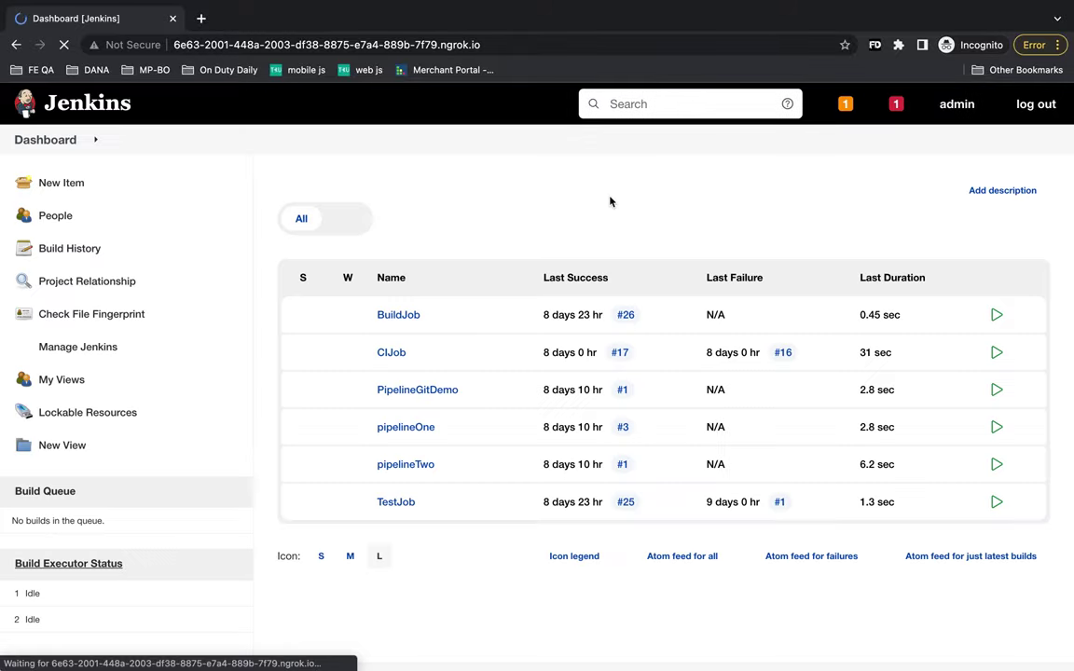
scroll(611, 201, down, 1)
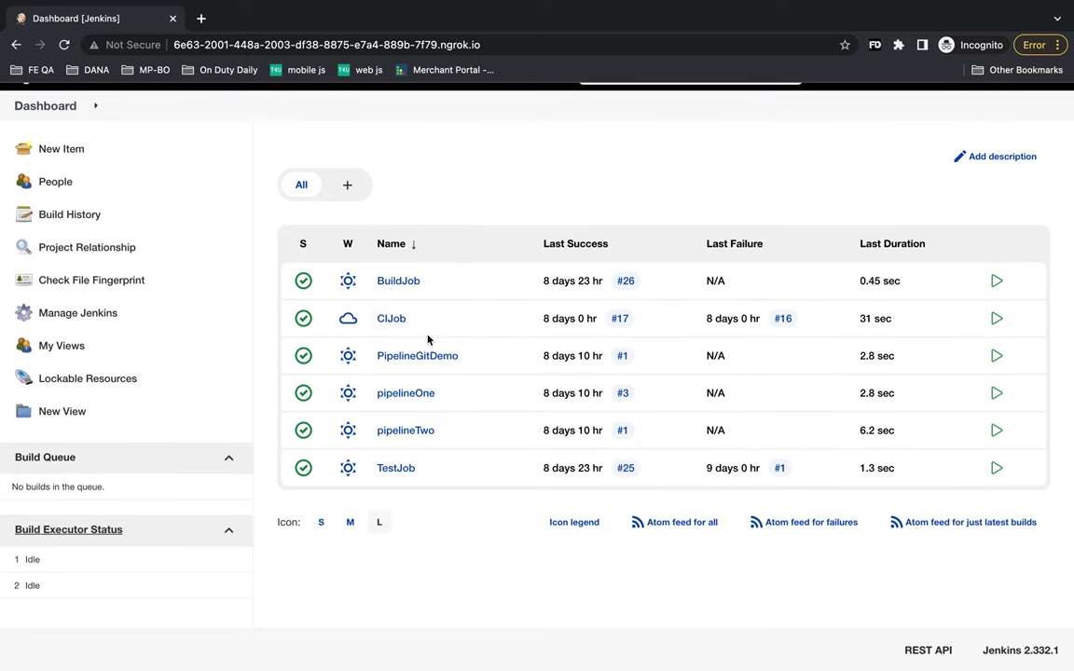
- Open the CIJob project page and go to its Configure settings
click(397, 321)
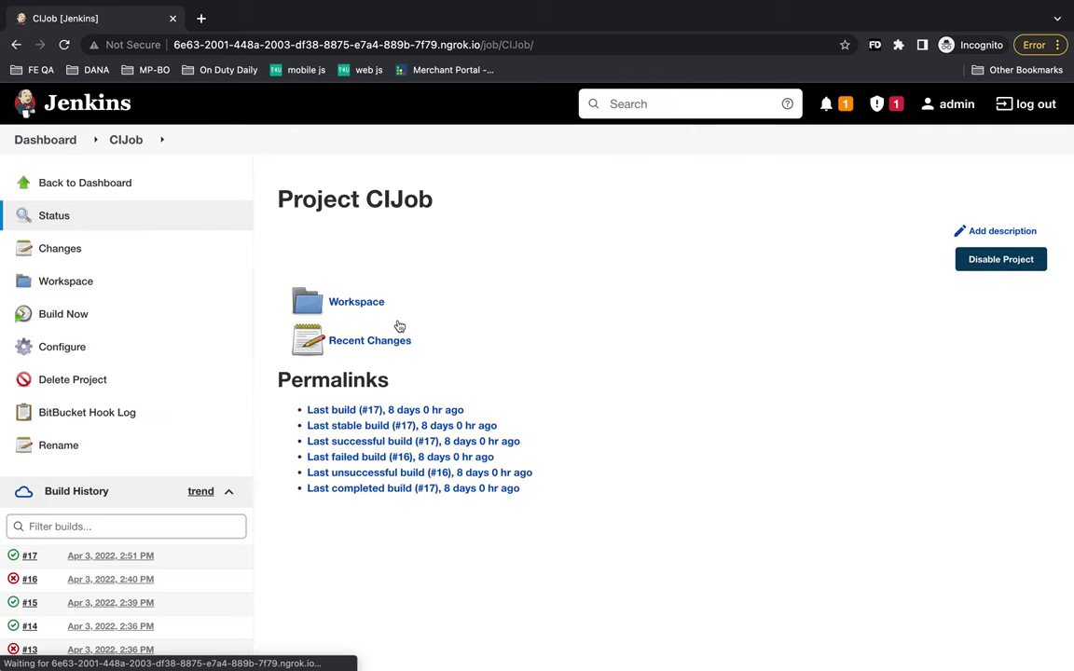
scroll(399, 325, down, 1)
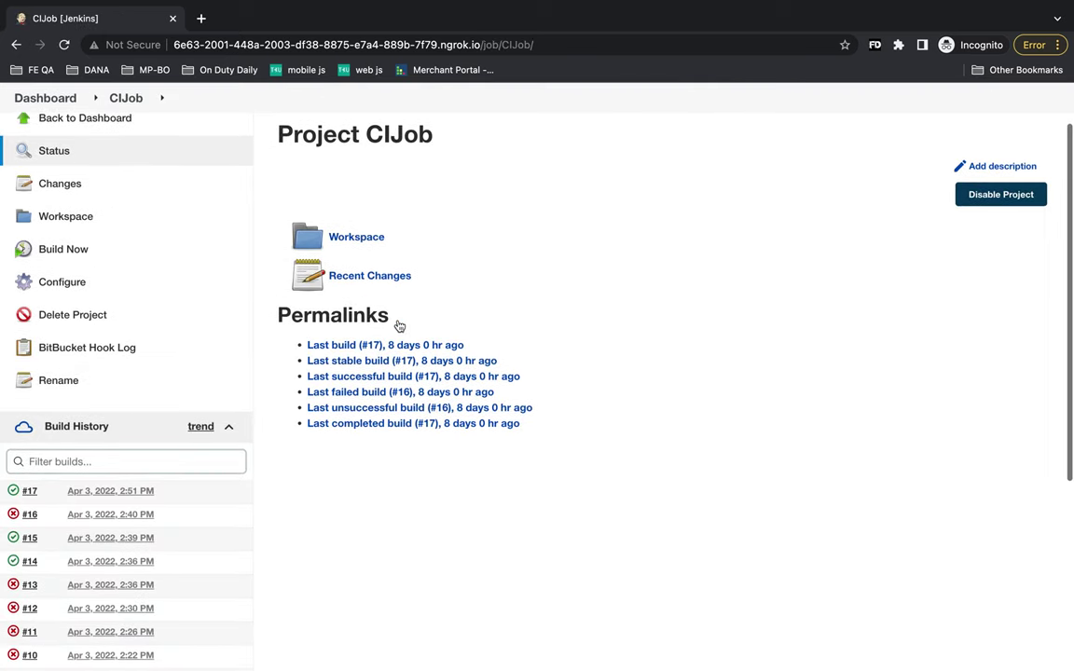
click(80, 285)
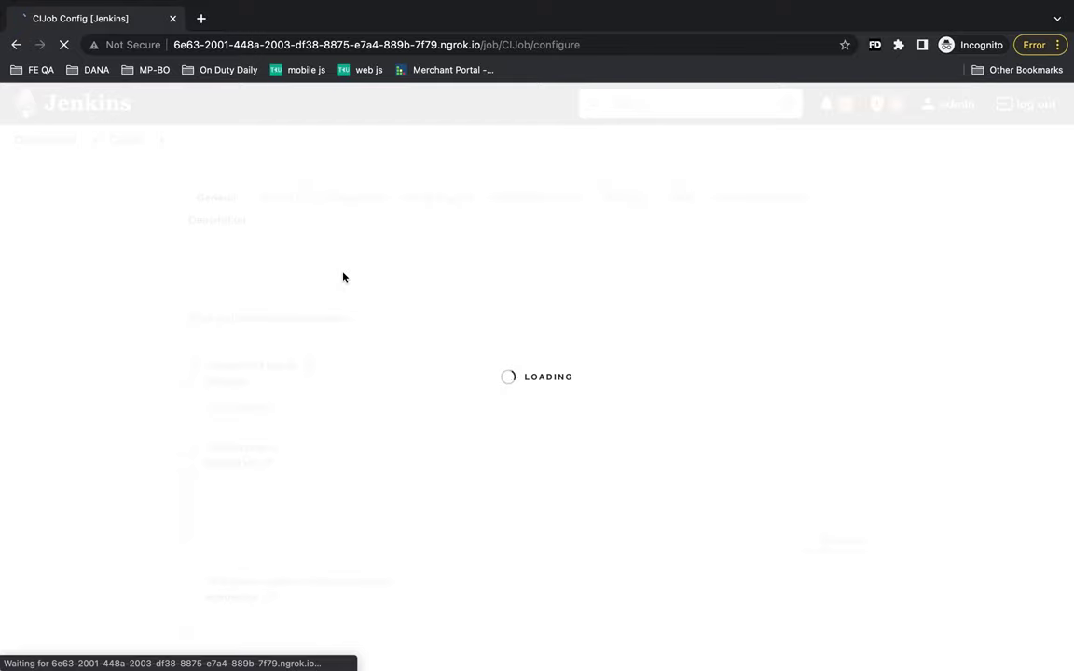
- Review CIJob's source code settings: the repository URL and the */master branch specifier
scroll(446, 259, down, 1)
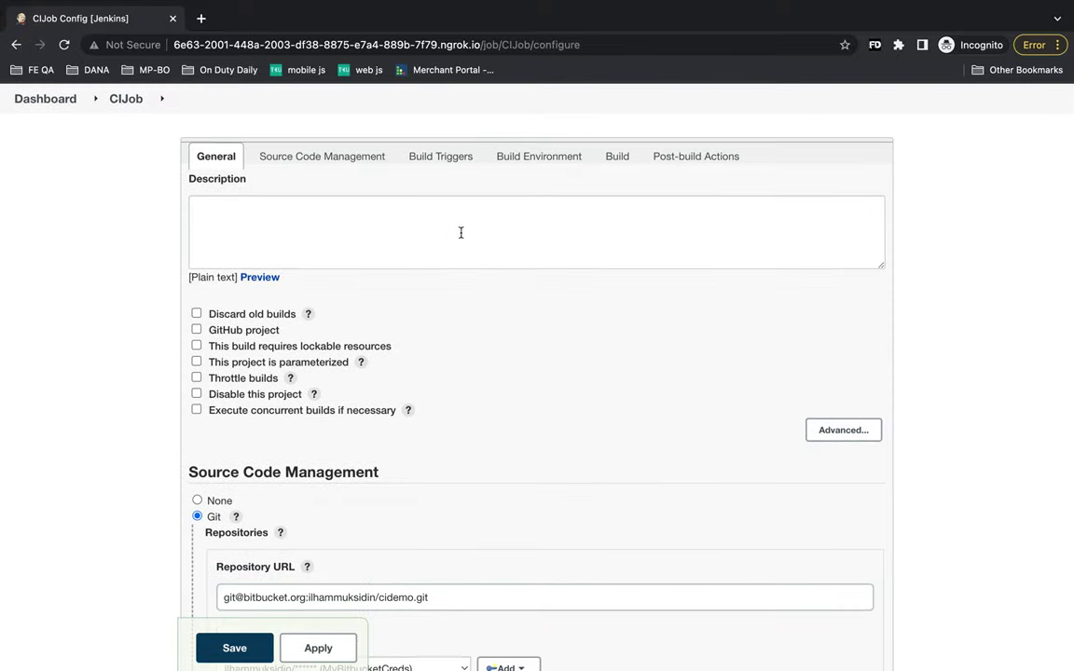
scroll(461, 232, down, 1)
scroll(460, 232, down, 3)
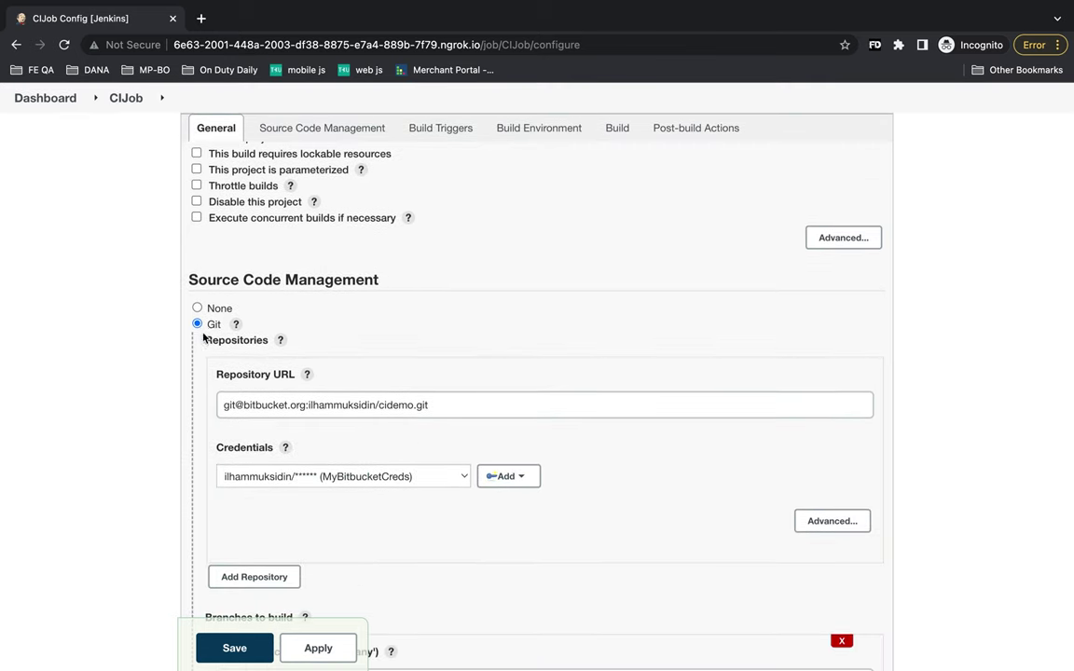
click(369, 128)
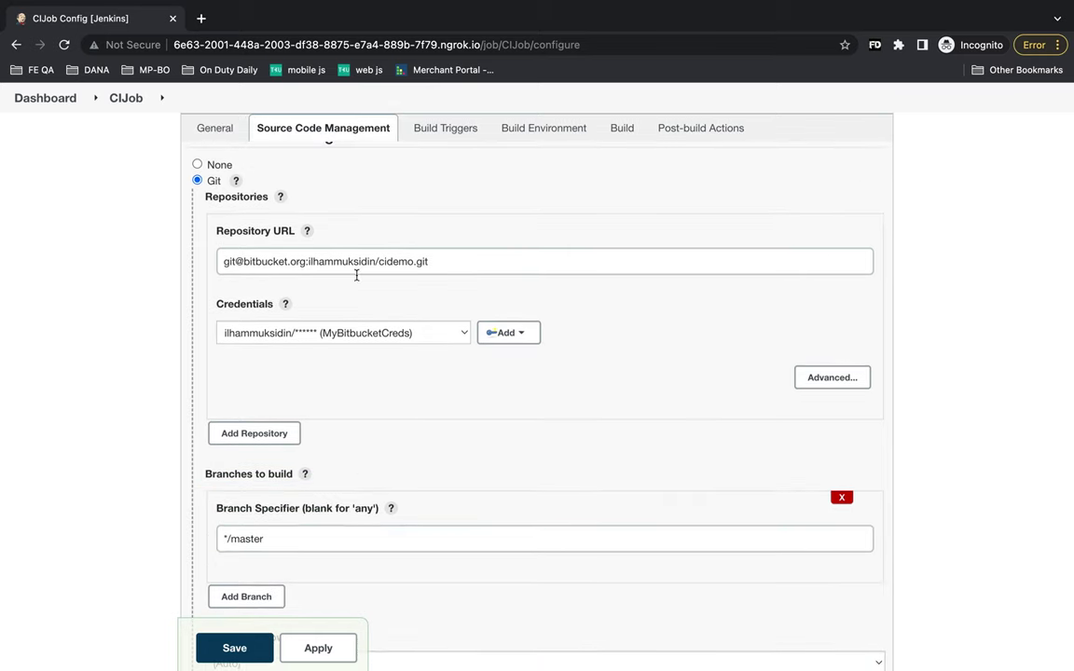
click(448, 260)
drag(447, 260, 220, 262)
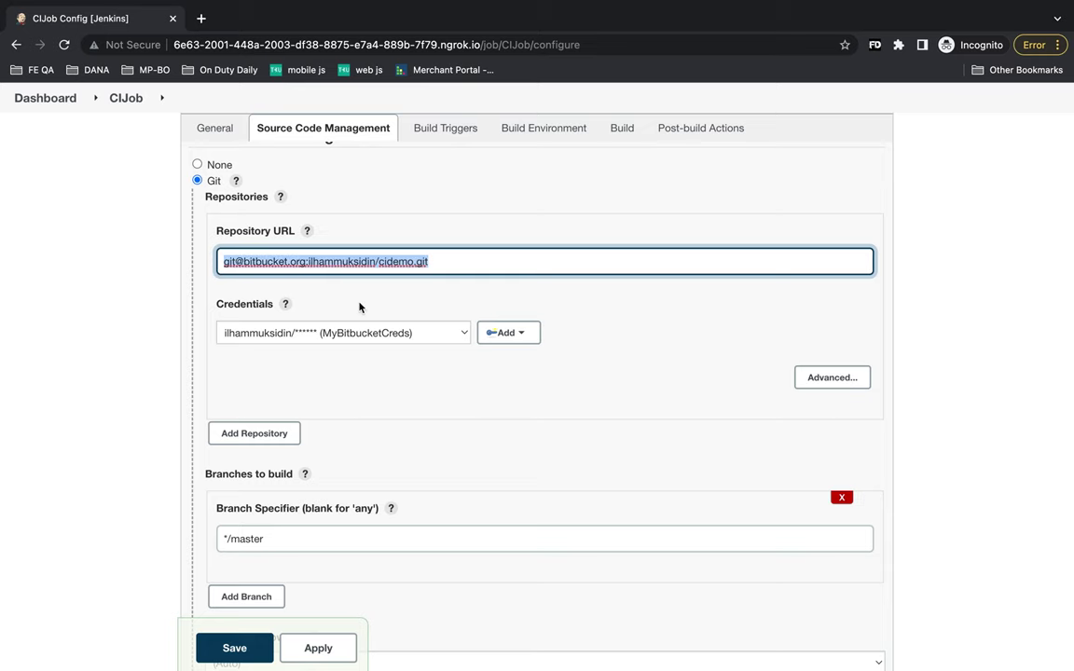
scroll(359, 305, down, 2)
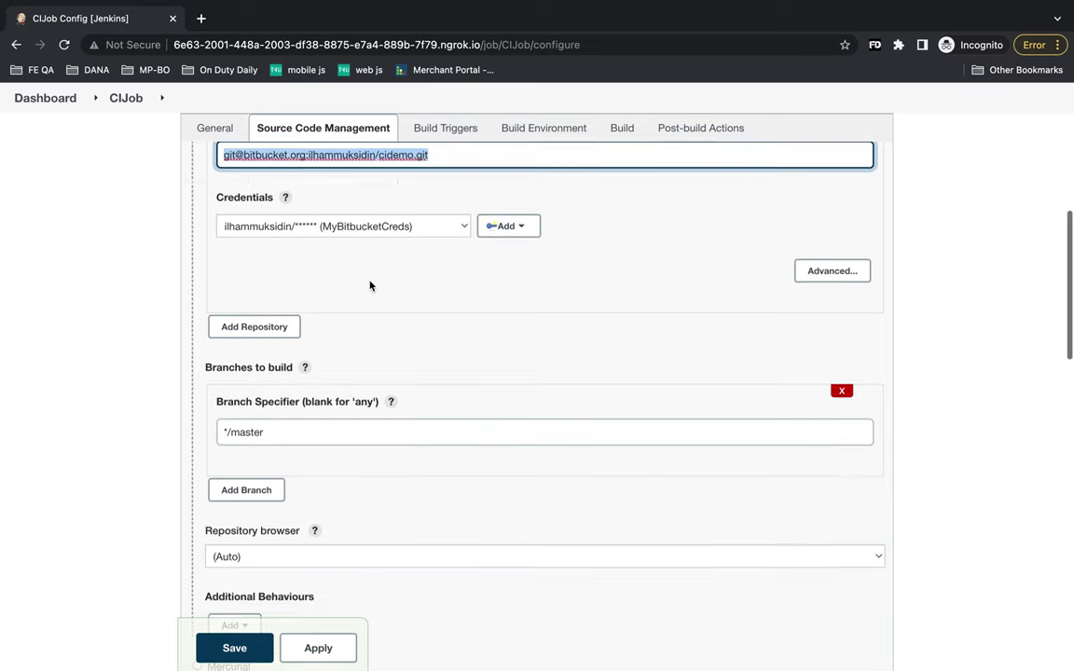
scroll(369, 286, down, 1)
scroll(388, 269, down, 2)
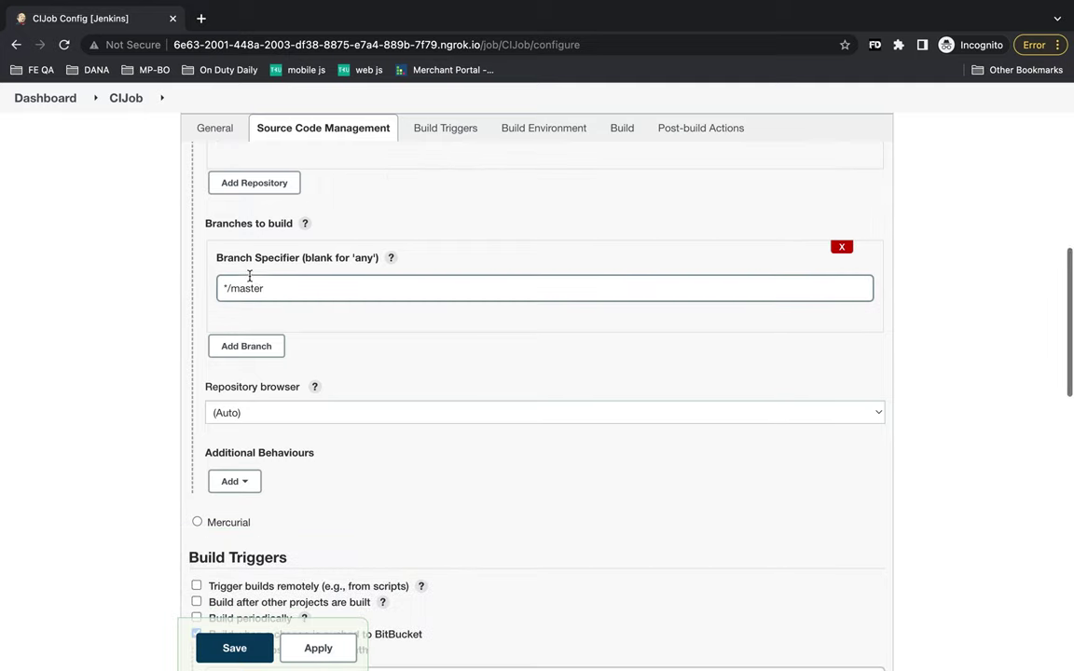
drag(280, 290, 225, 290)
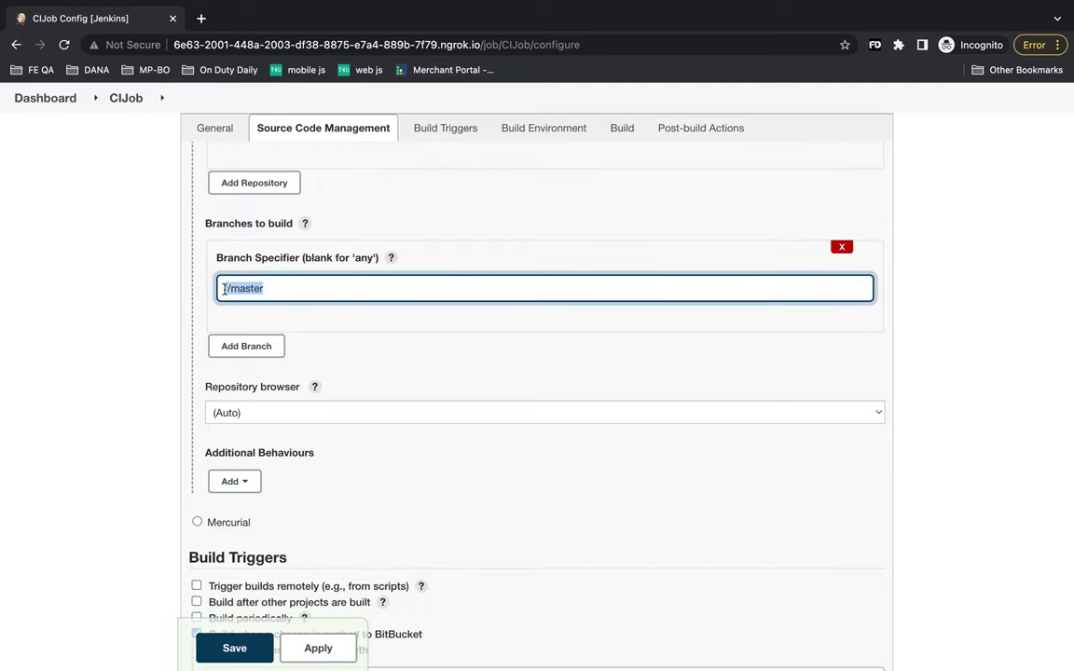
scroll(283, 291, down, 4)
scroll(284, 291, down, 1)
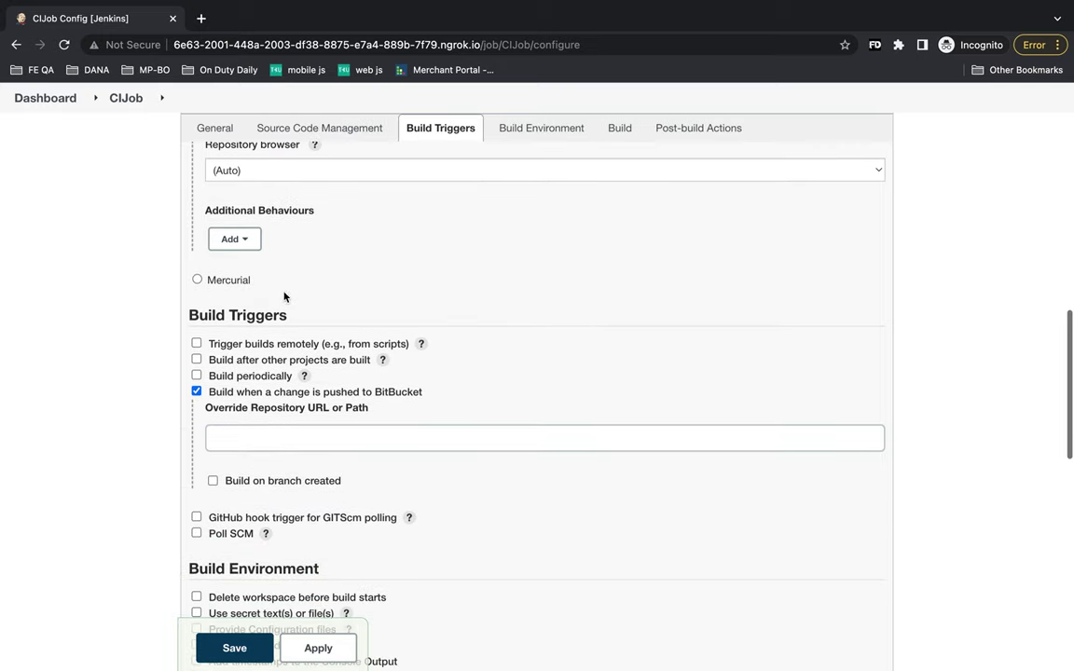
- Check the Build Environment and the npm install and npm run test shell commands, then return to CIJob
click(536, 138)
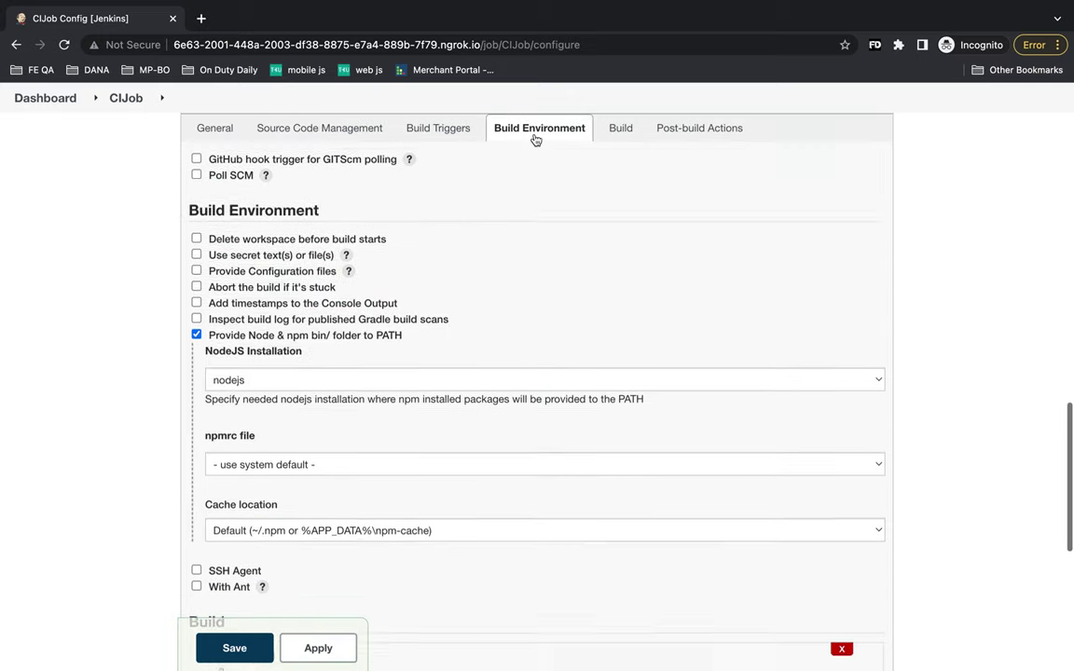
click(608, 128)
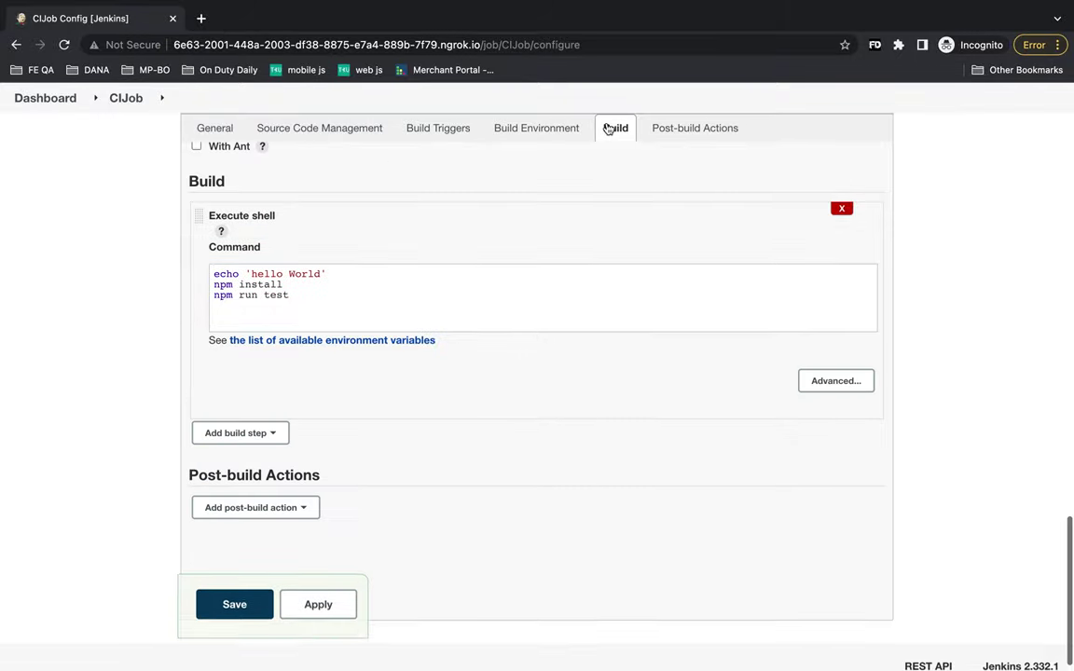
scroll(510, 268, up, 1)
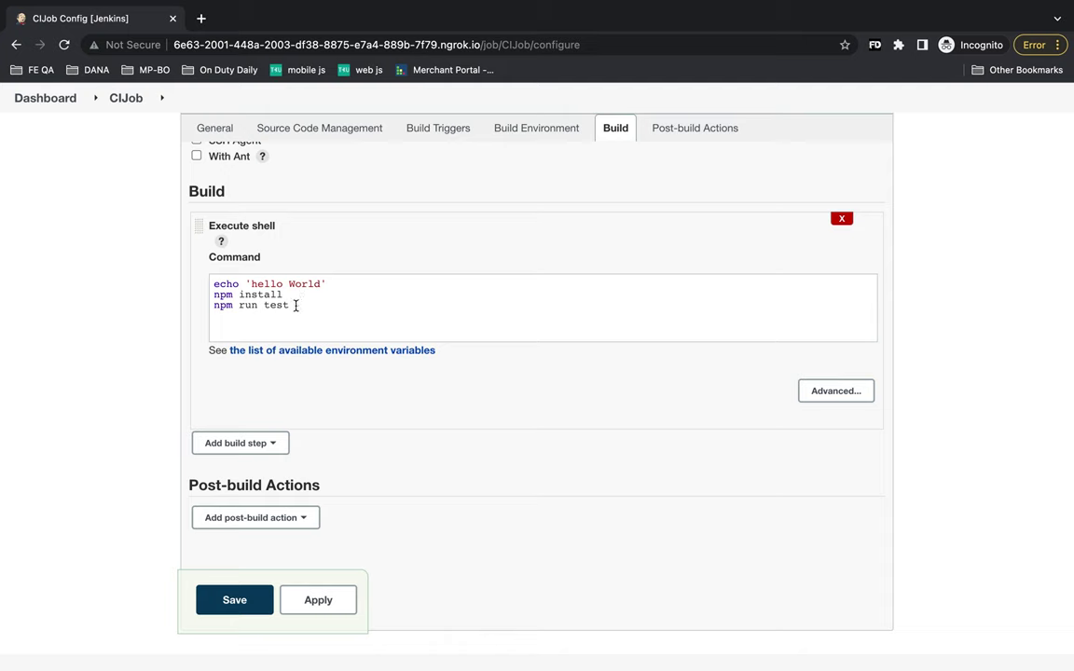
drag(296, 306, 211, 310)
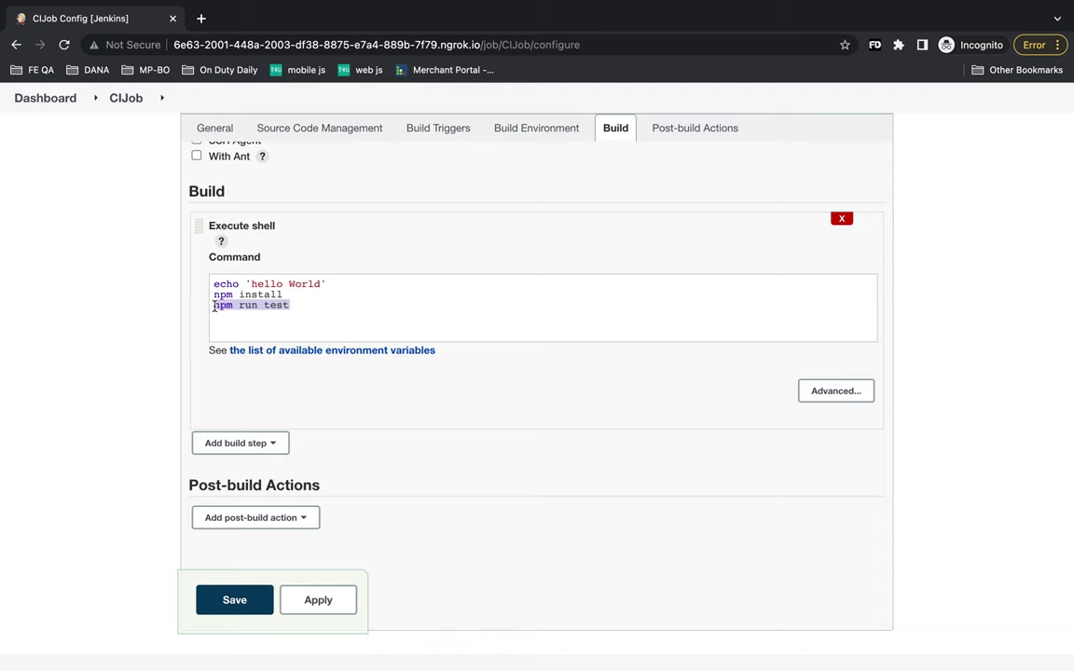
click(292, 306)
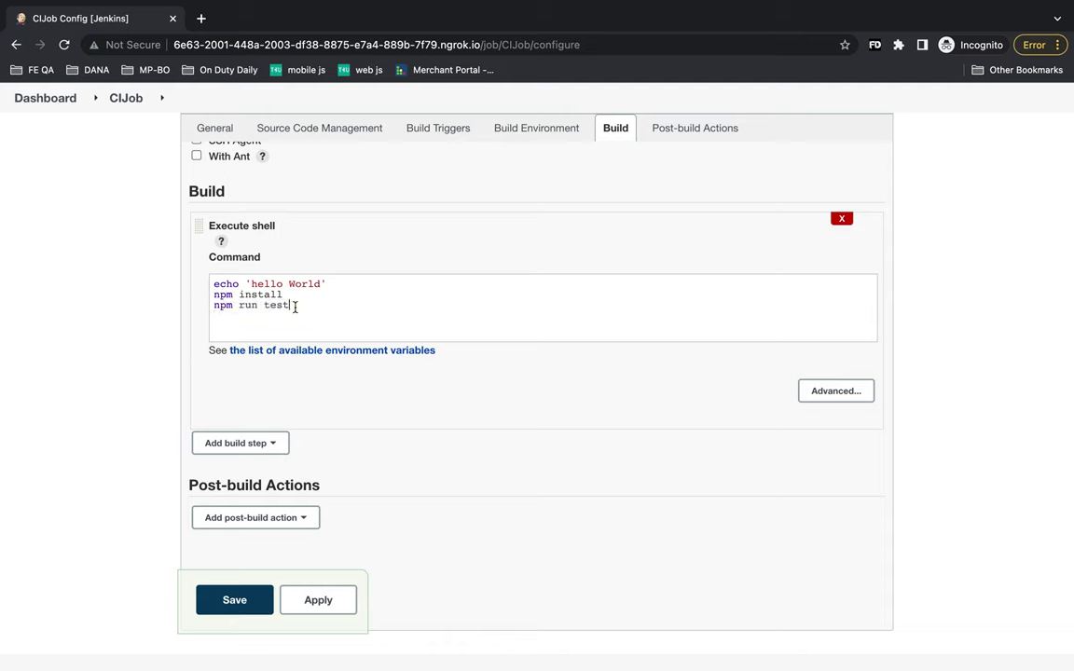
drag(284, 294, 209, 299)
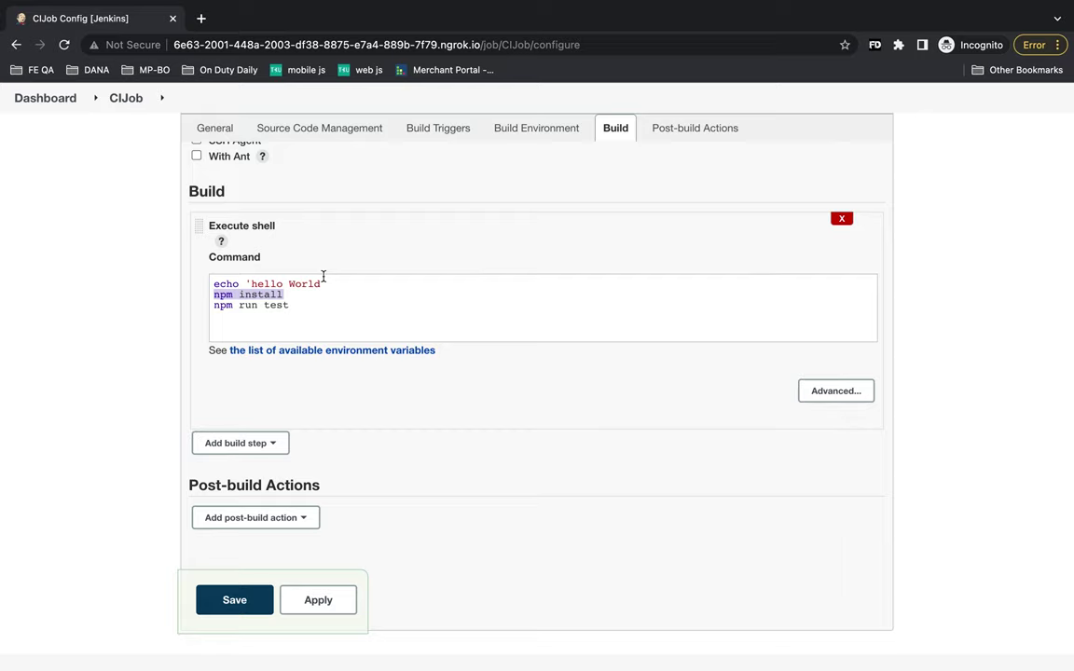
click(301, 306)
drag(295, 295, 210, 295)
scroll(372, 286, up, 1)
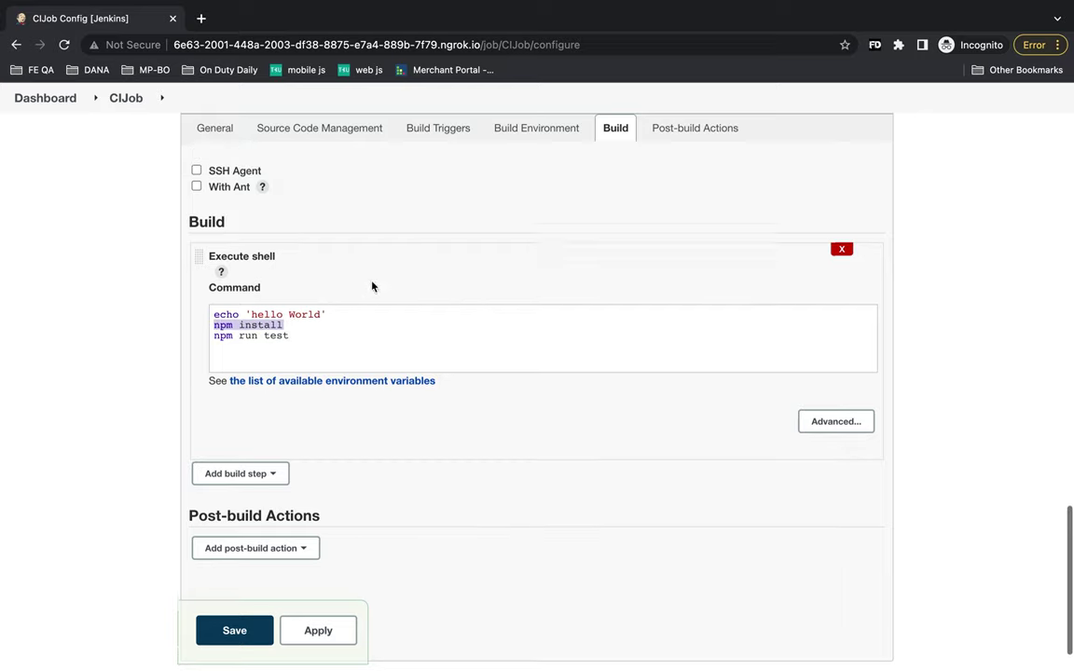
scroll(372, 286, up, 5)
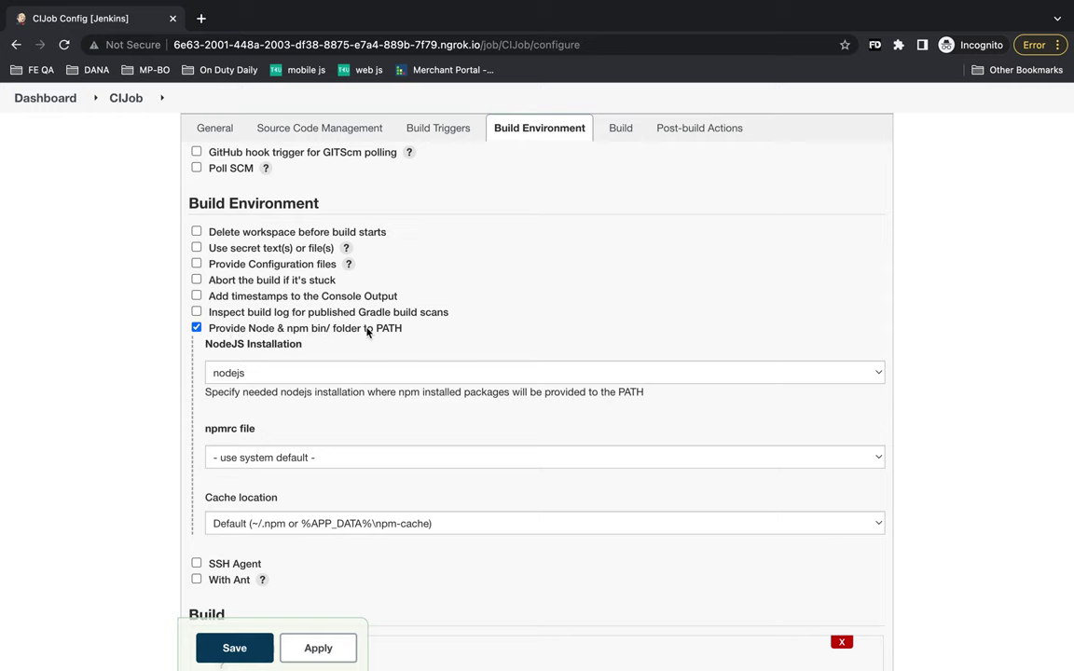
scroll(408, 265, down, 5)
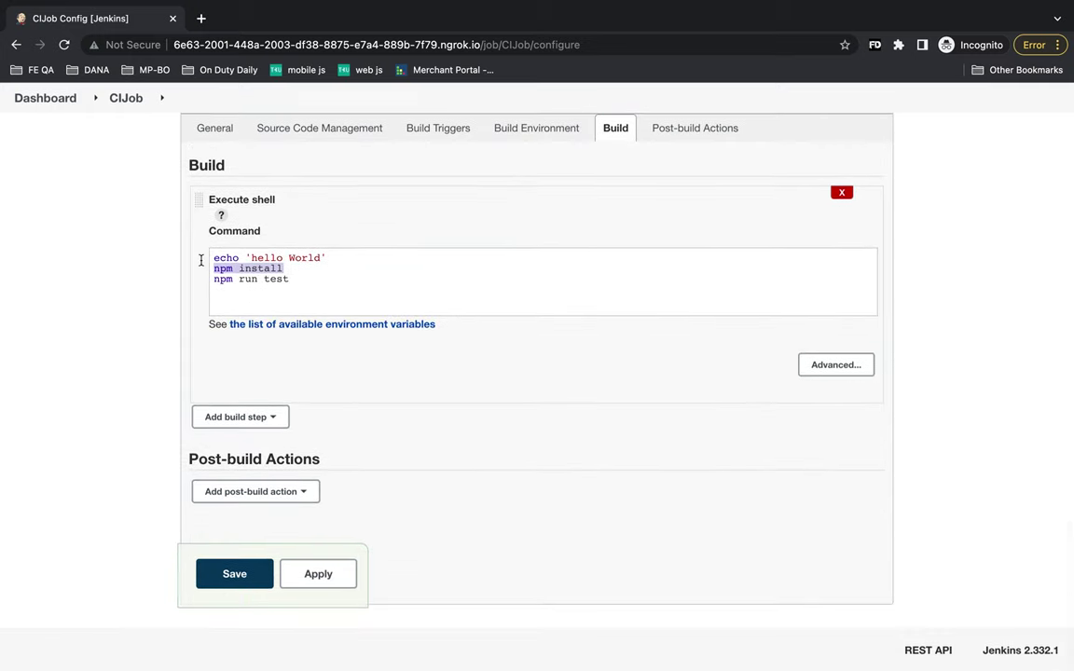
click(16, 44)
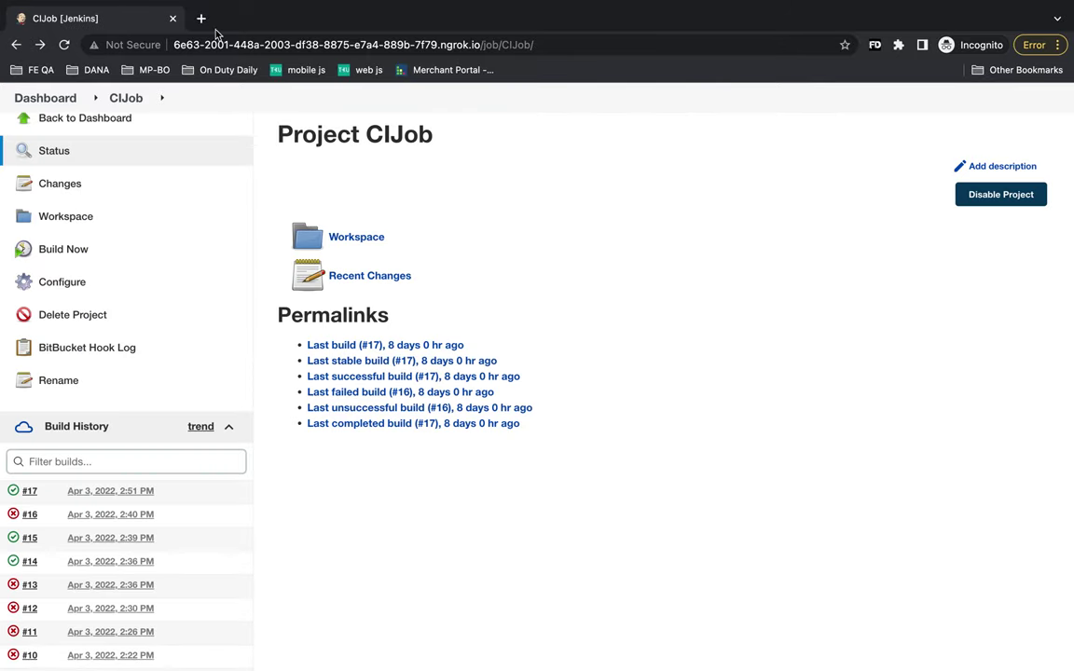
- Bring the Bitbucket Webhooks window forward, then move on to Visual Studio Code
mouse_move(359, 7)
click(409, 9)
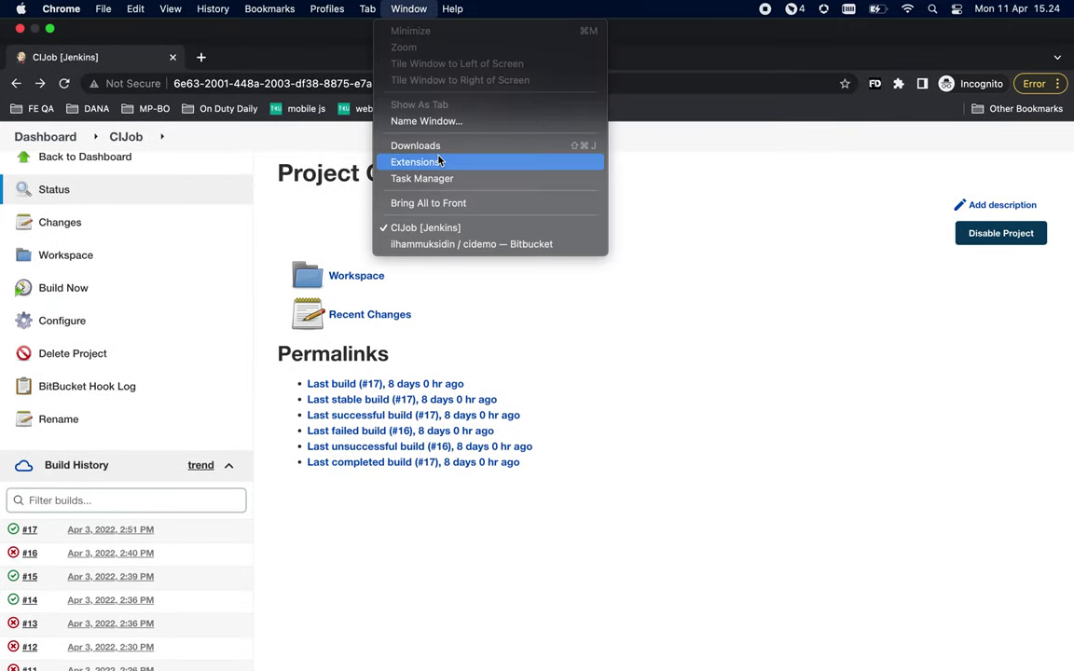
click(447, 245)
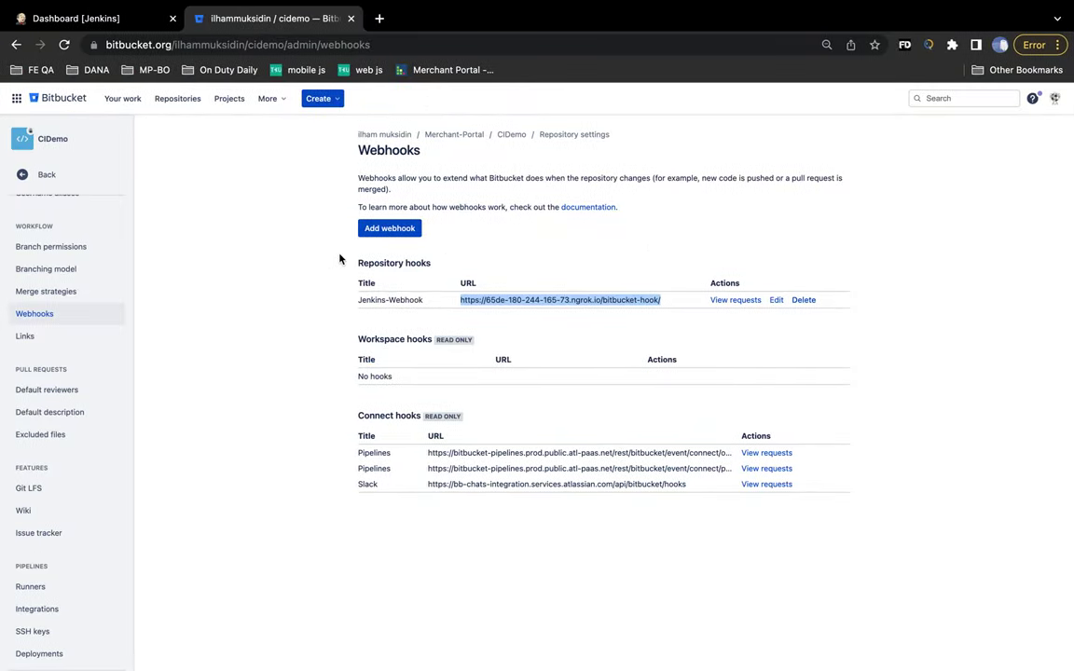
key(super+Tab)
key(super+Tab)
key(super+Tab)
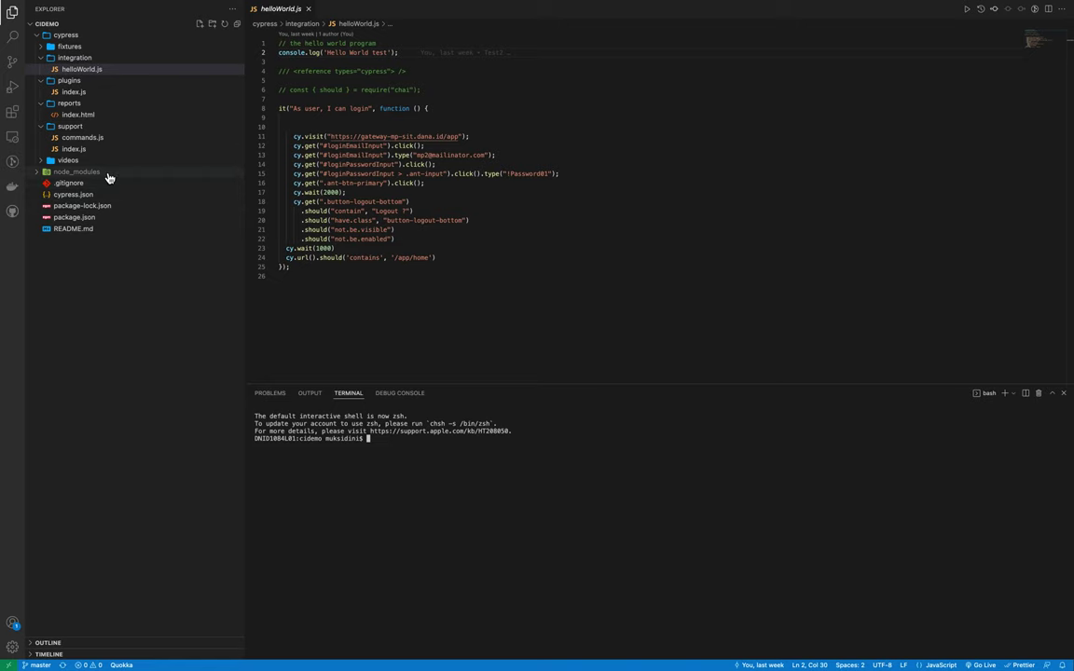
- Change the helloWorld.js log message to 'Hello World test commit' and review the diff
mouse_move(198, 7)
click(387, 52)
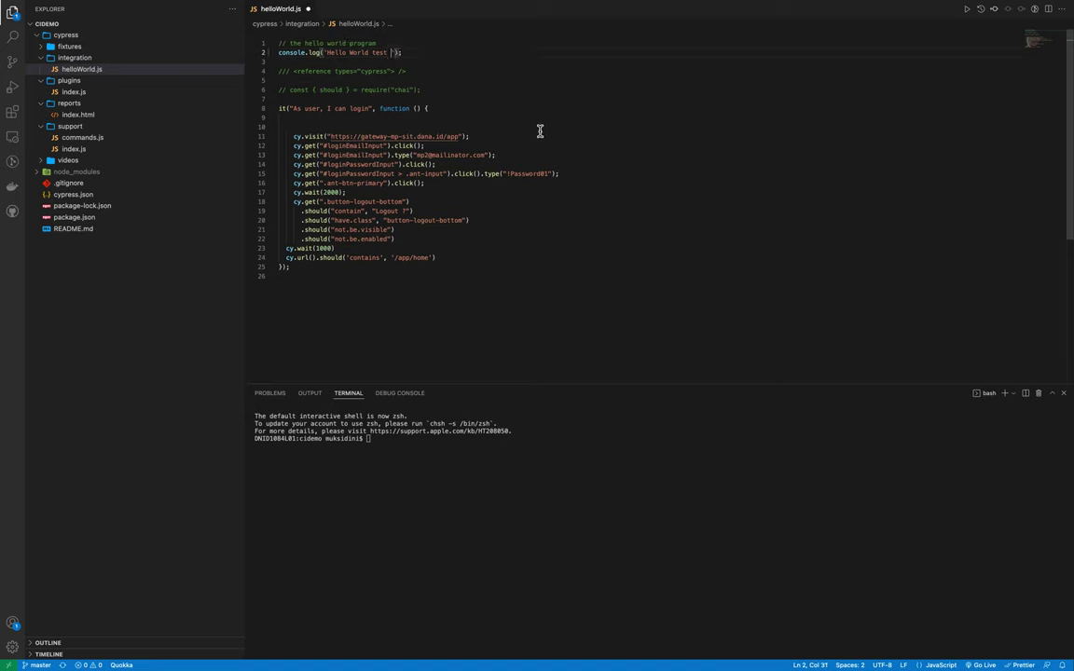
text(commit)
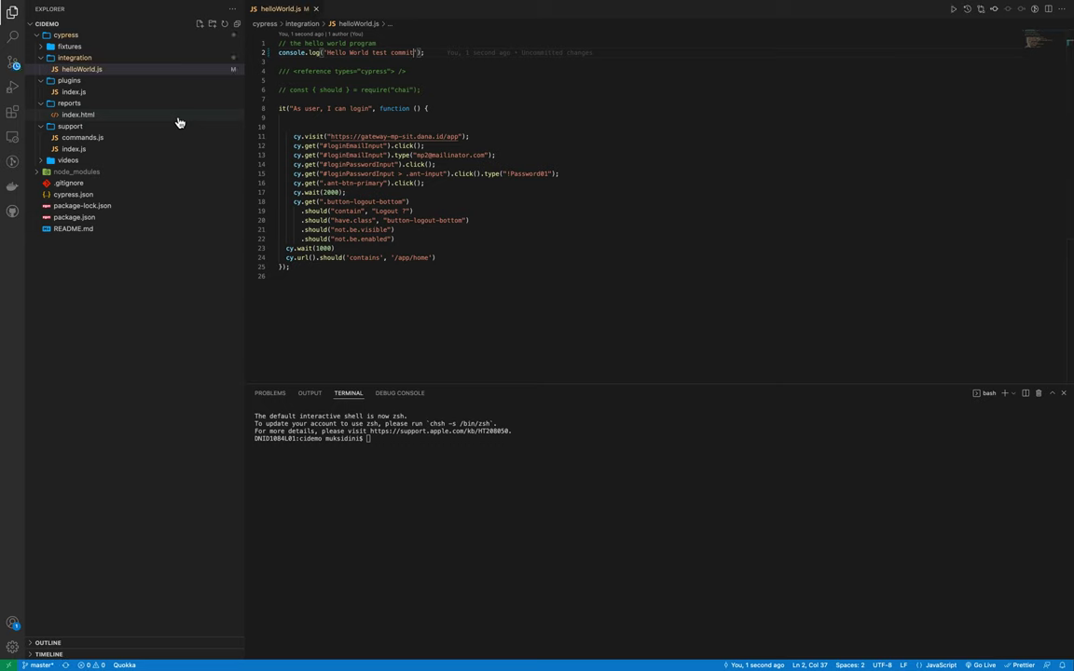
click(14, 70)
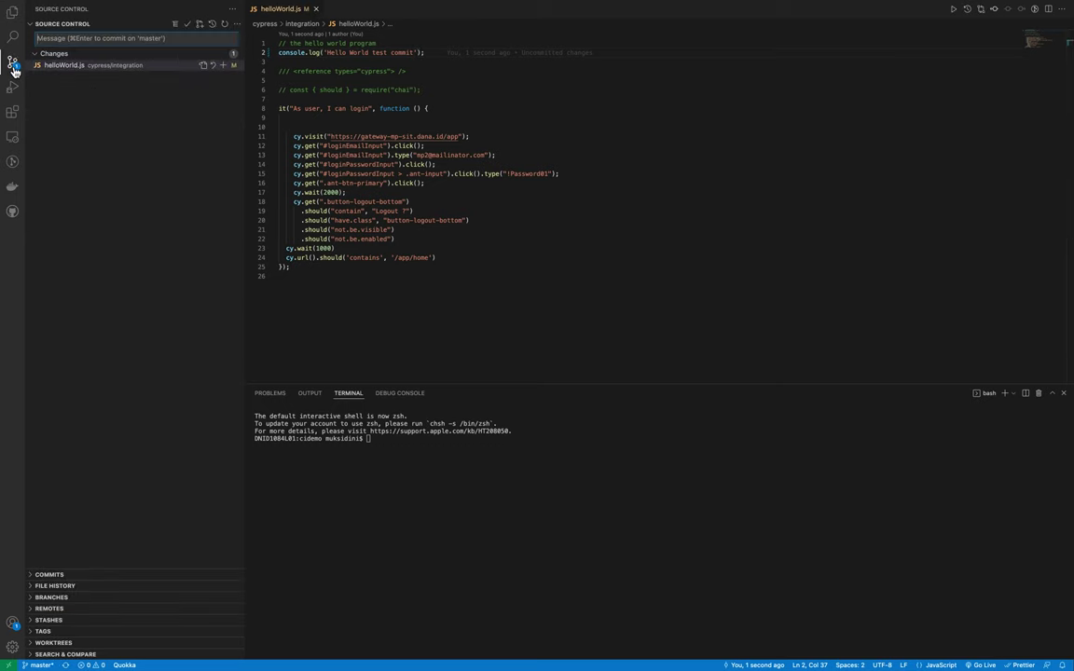
click(95, 72)
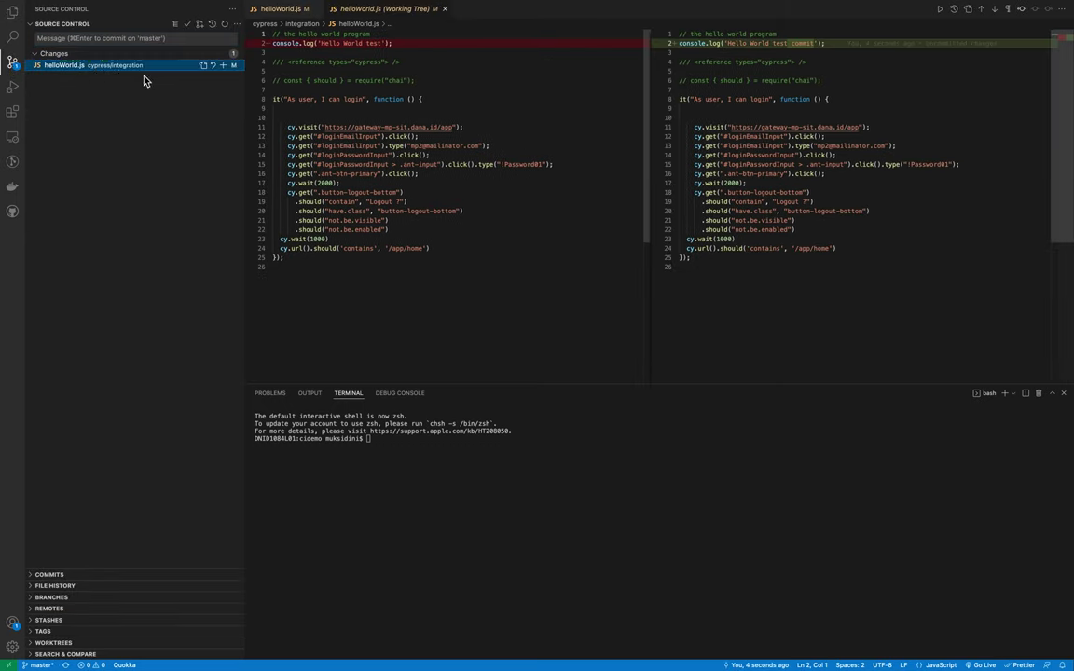
- Stage helloWorld.js, commit it with the message 'test run jenkins', and push to Bitbucket
click(223, 67)
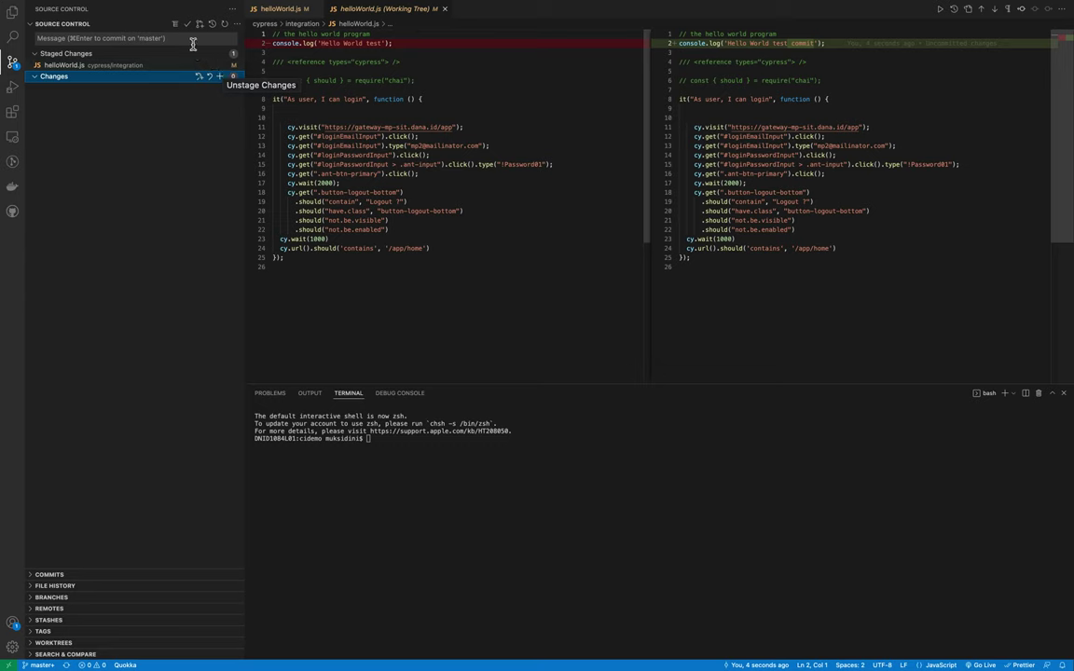
click(158, 43)
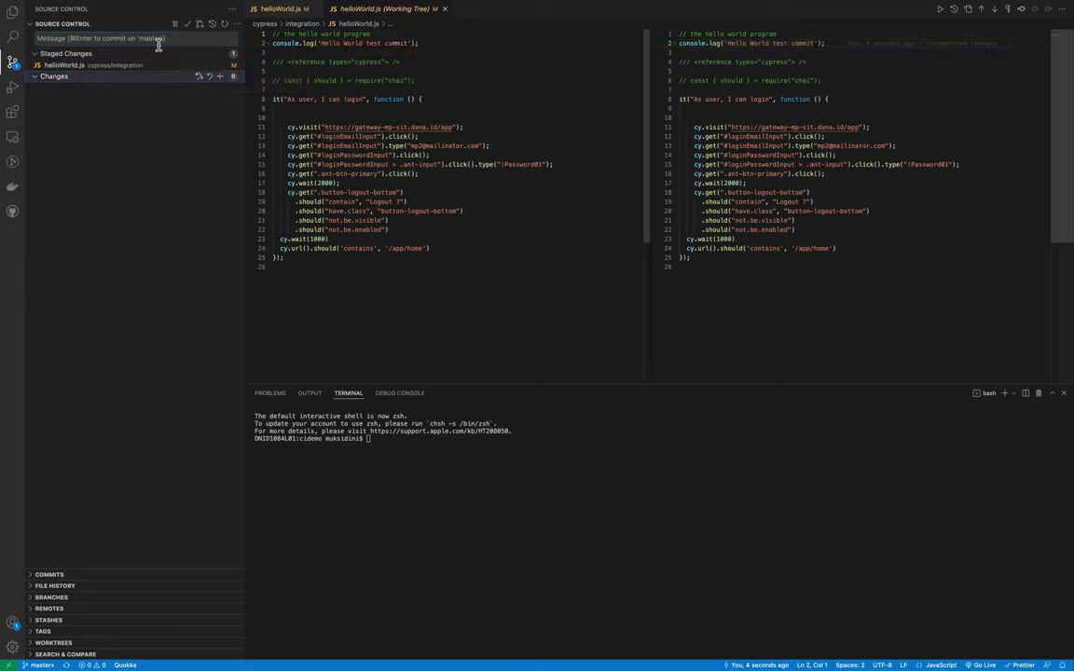
text(test run jenkins)
click(188, 27)
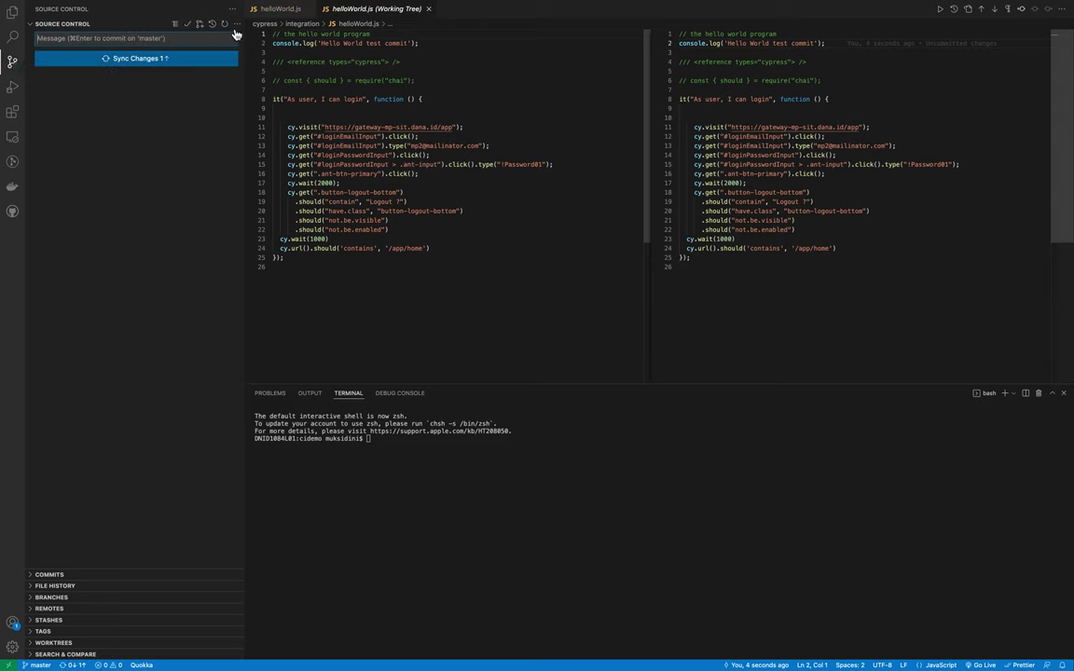
click(221, 59)
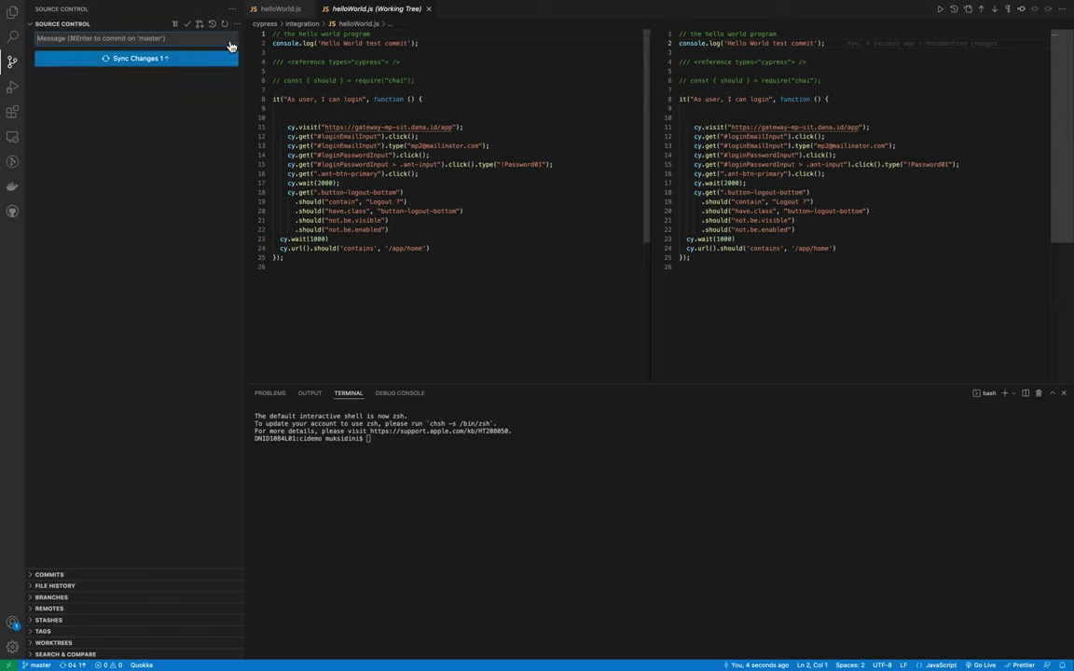
click(237, 23)
click(255, 81)
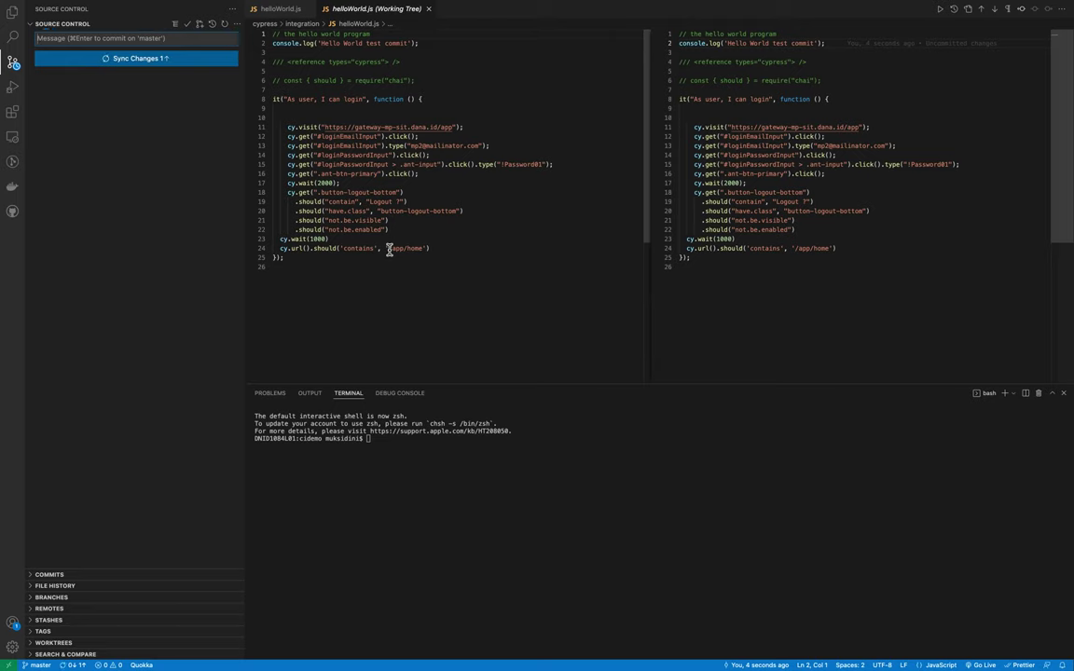
key(super+Tab)
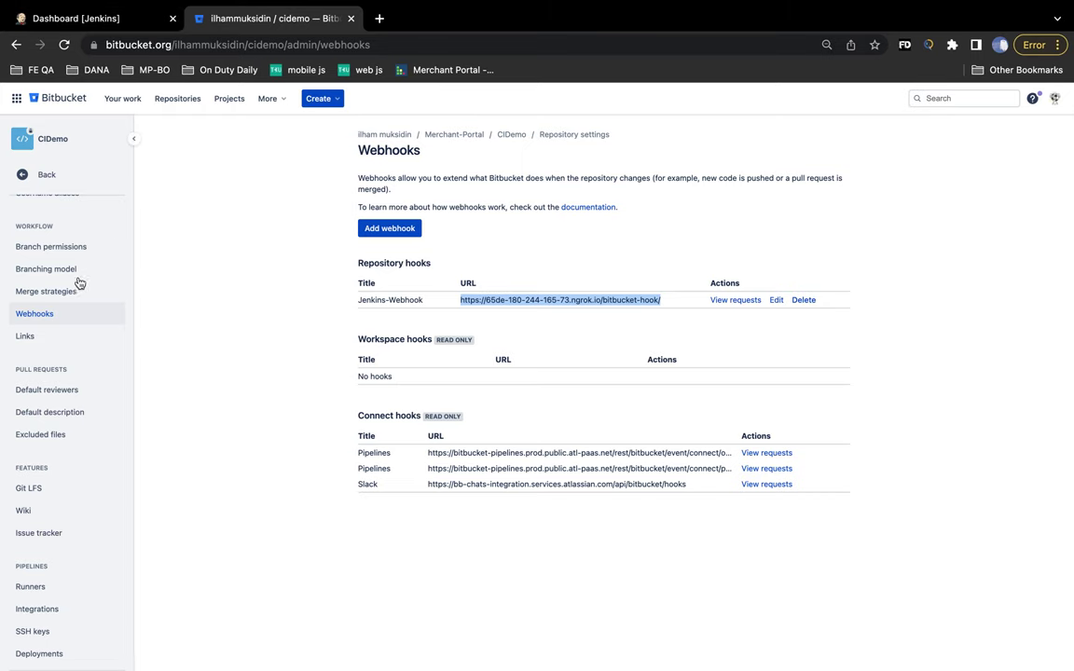
- Confirm 'test run jenkins' tops the CIDemo commit history, then return to the Jenkins dashboard
scroll(72, 288, up, 2)
click(187, 101)
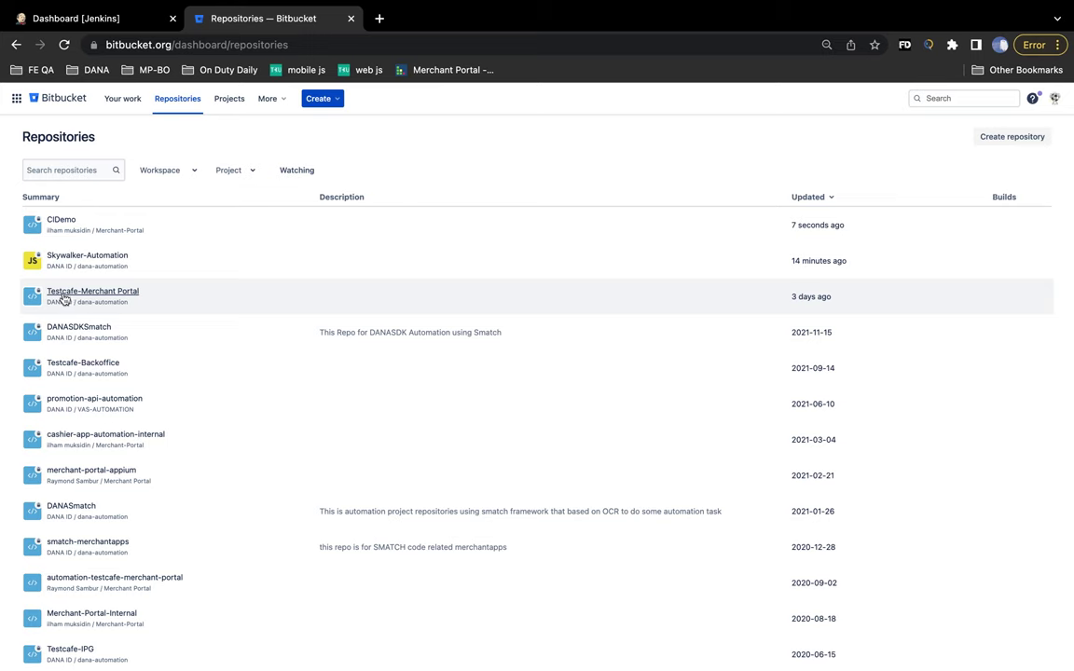
click(63, 221)
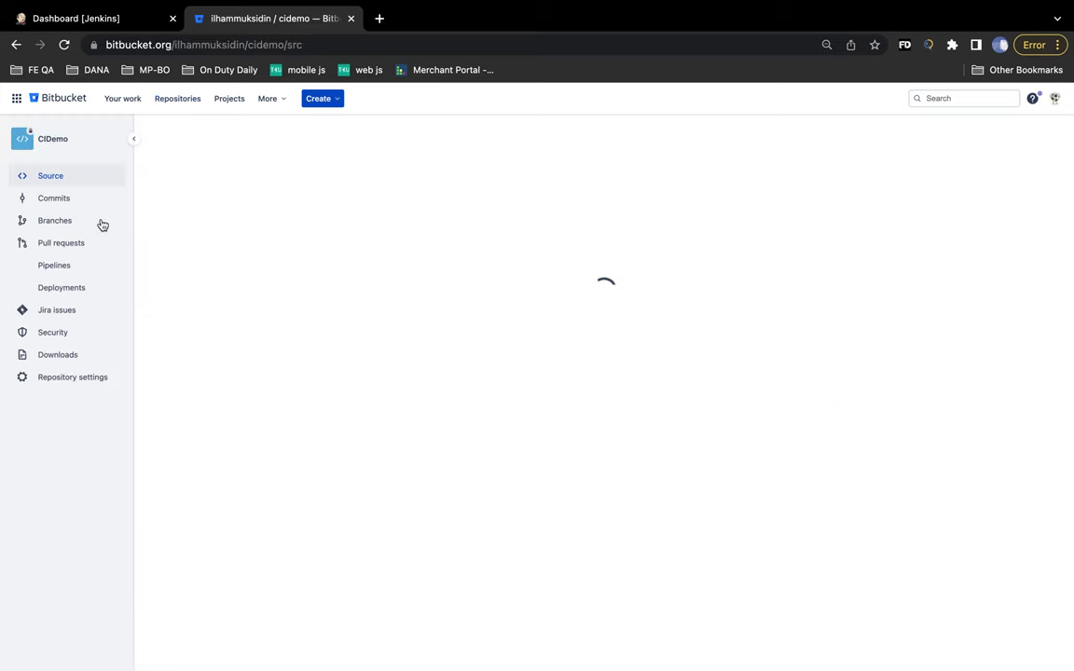
click(80, 199)
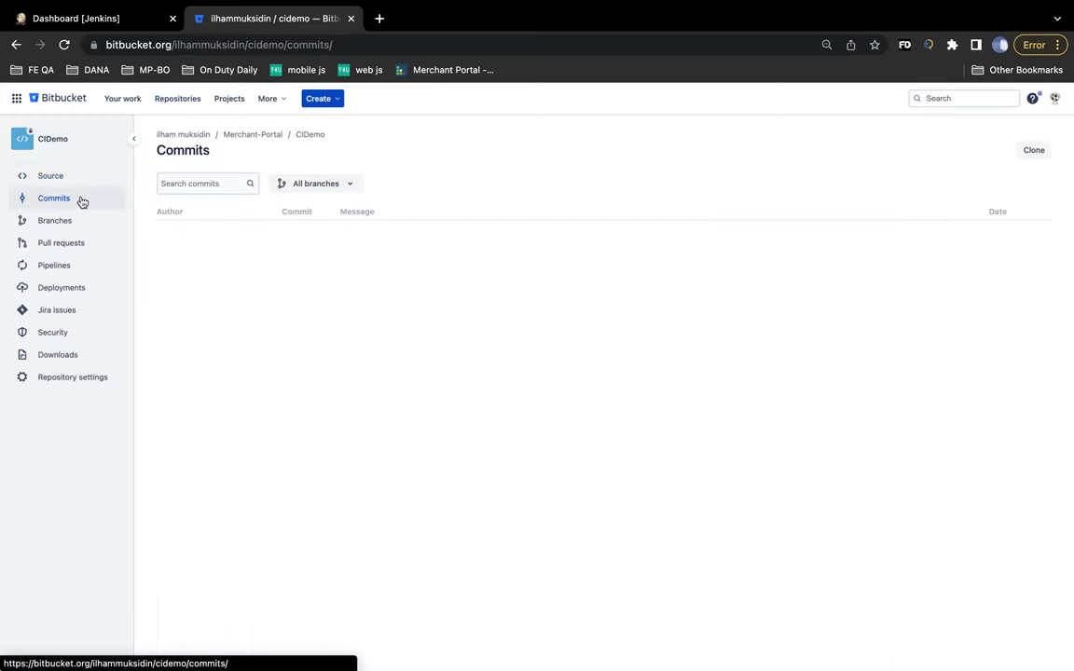
drag(418, 233, 326, 217)
click(141, 17)
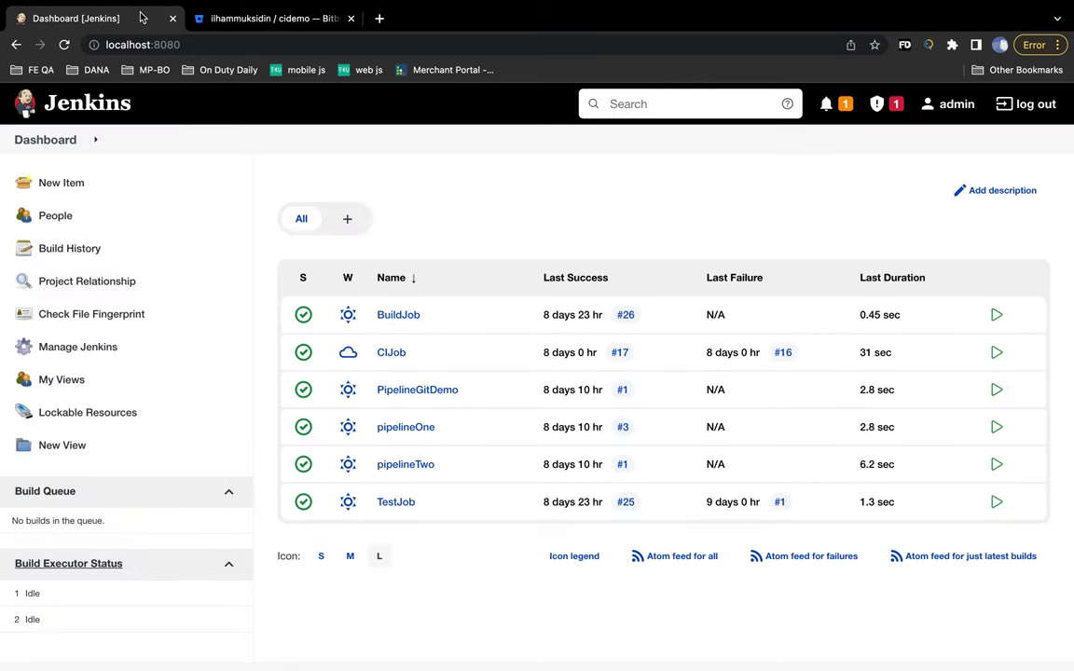
- Bring the CIJob window forward and return to the Jenkins dashboard to confirm the Build Queue is empty
click(409, 8)
click(424, 227)
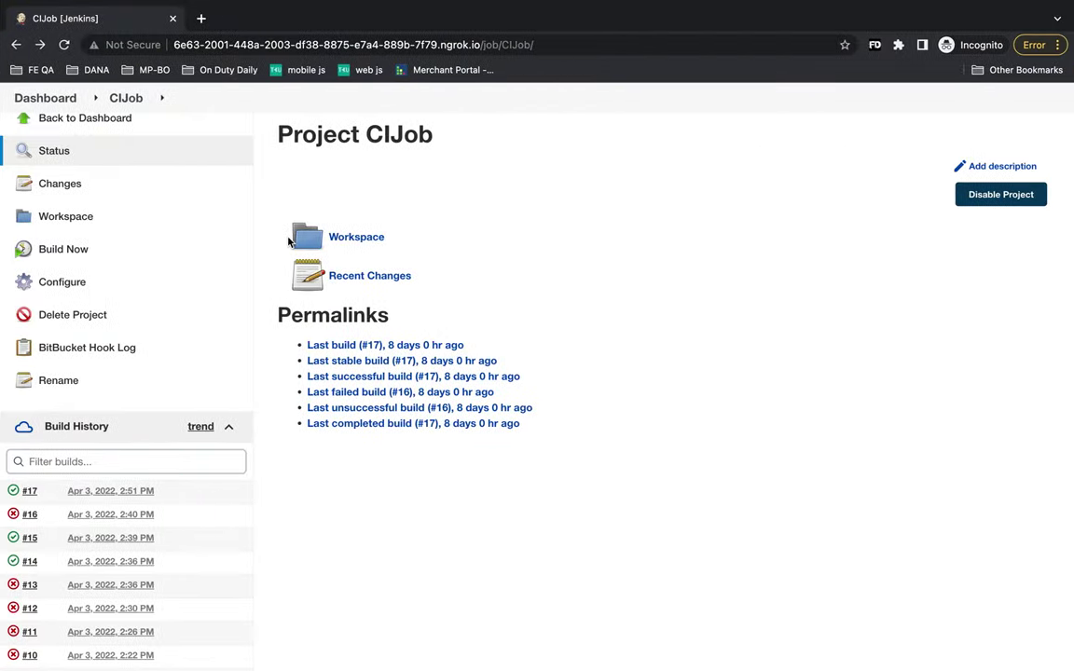
scroll(208, 380, down, 8)
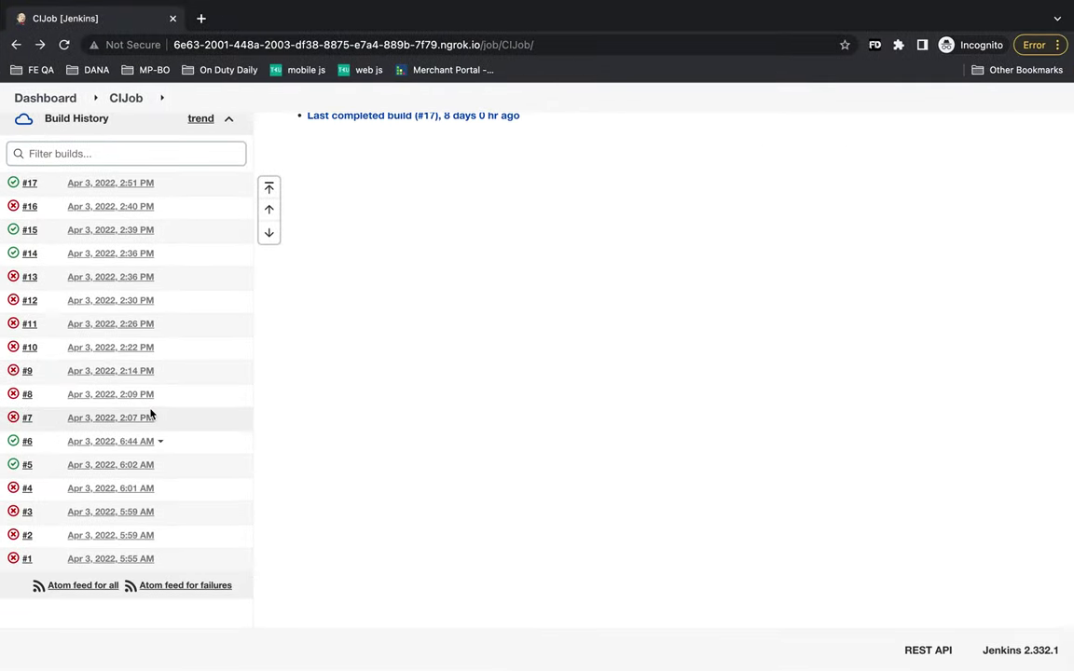
scroll(150, 412, up, 10)
click(43, 136)
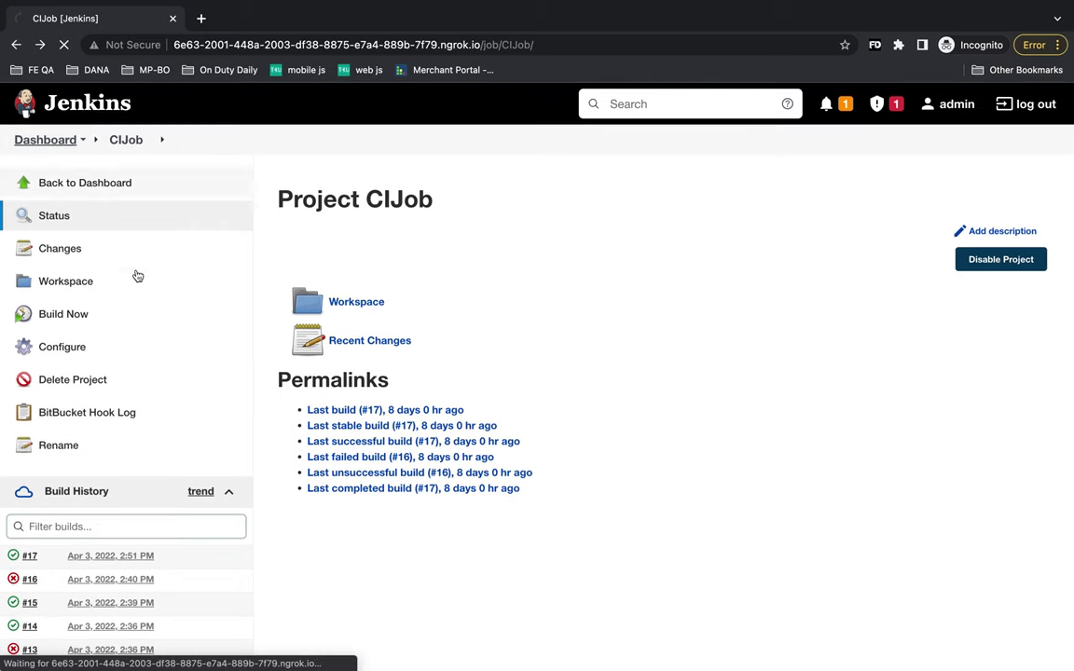
scroll(180, 367, down, 2)
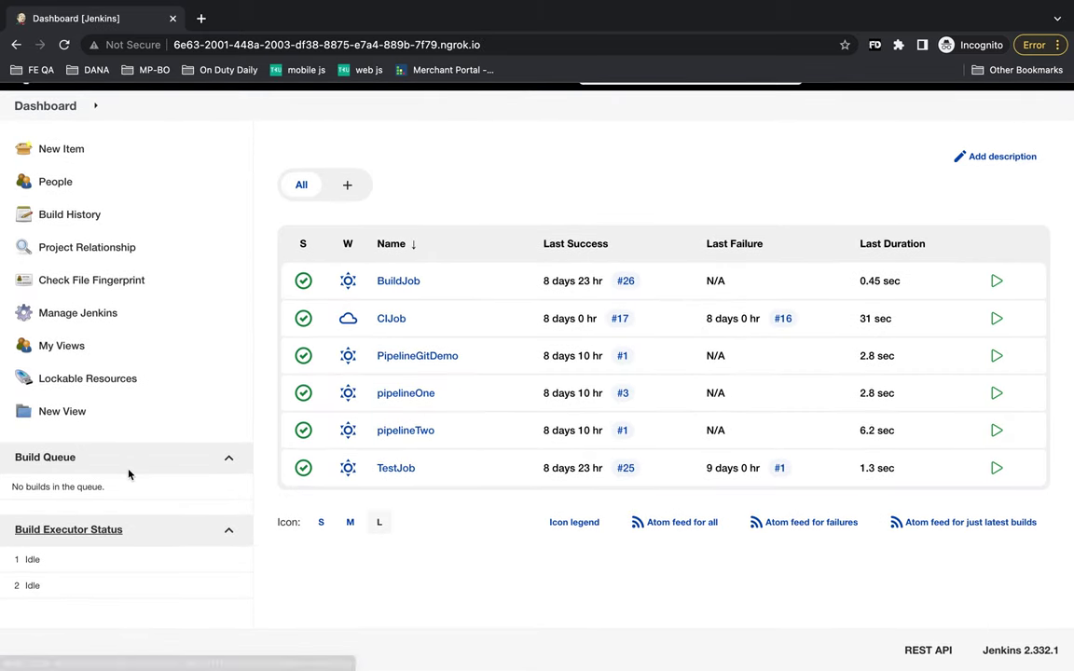
drag(92, 492, 9, 494)
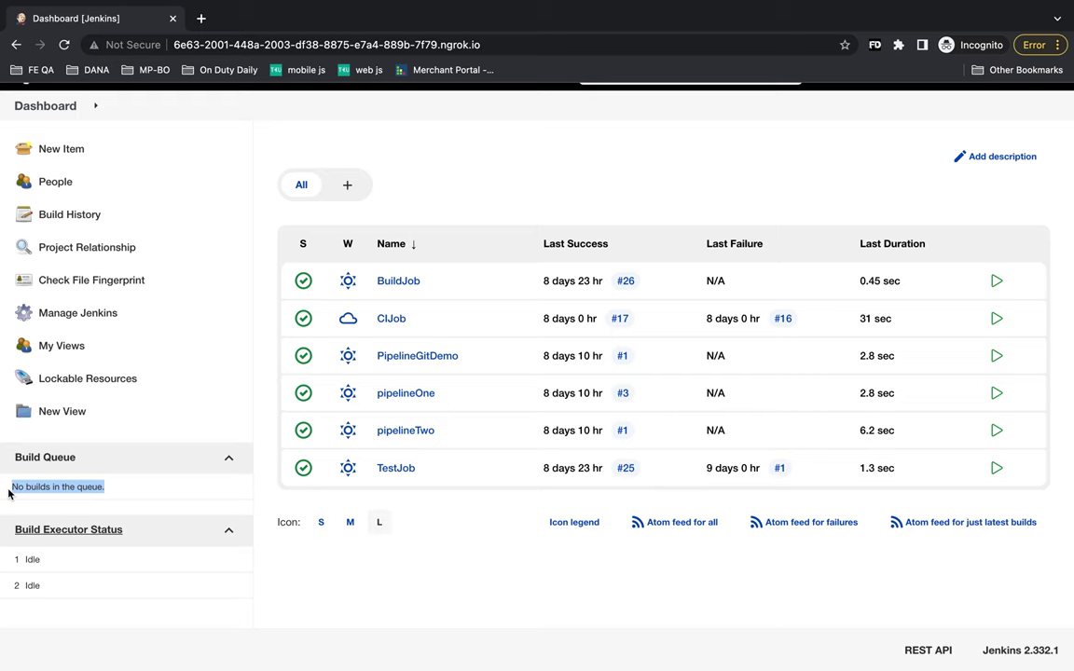
click(57, 461)
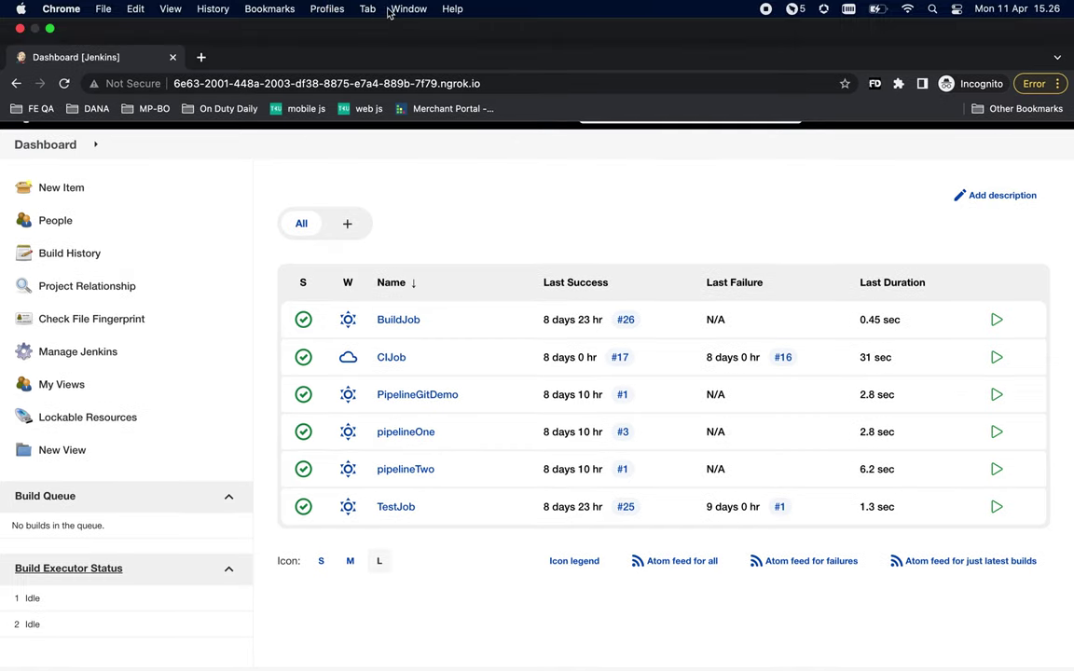
- Open the 'mobile js' bookmark, loading the Applitools Learning Paths page
click(395, 10)
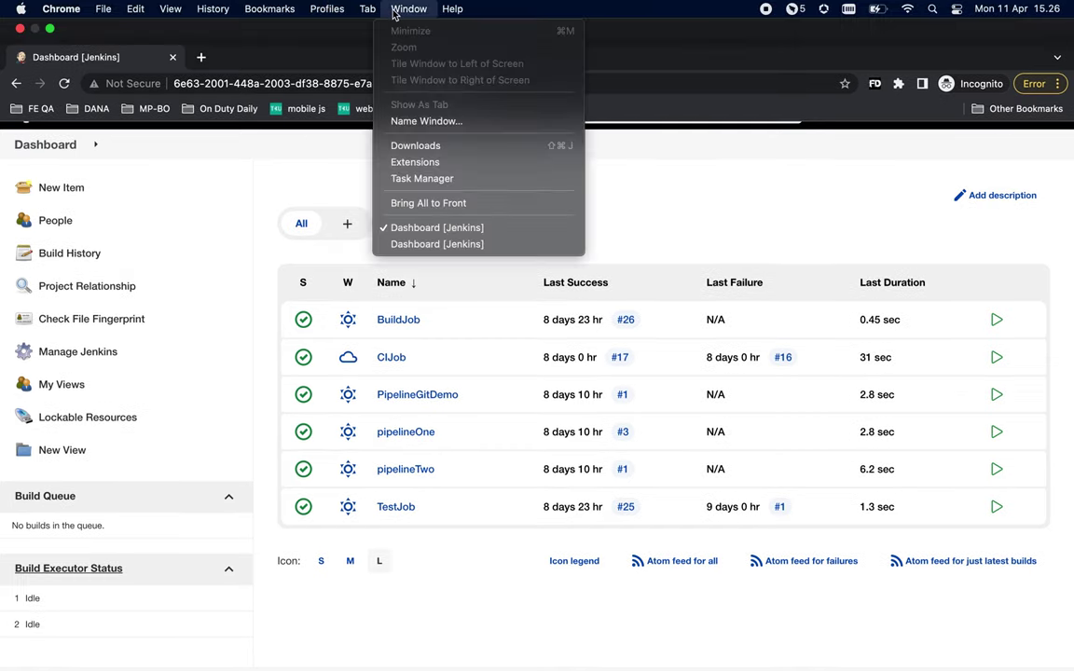
click(280, 89)
click(308, 69)
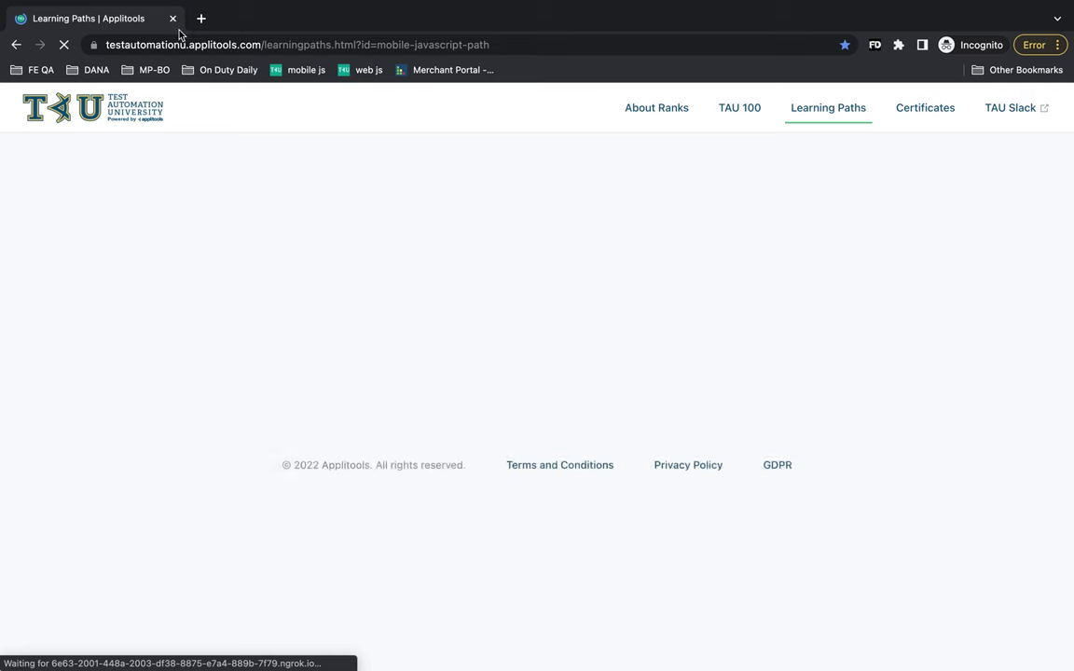
- Close the Applitools tab and view CIDemo's Repository details under Bitbucket Repository settings
click(172, 20)
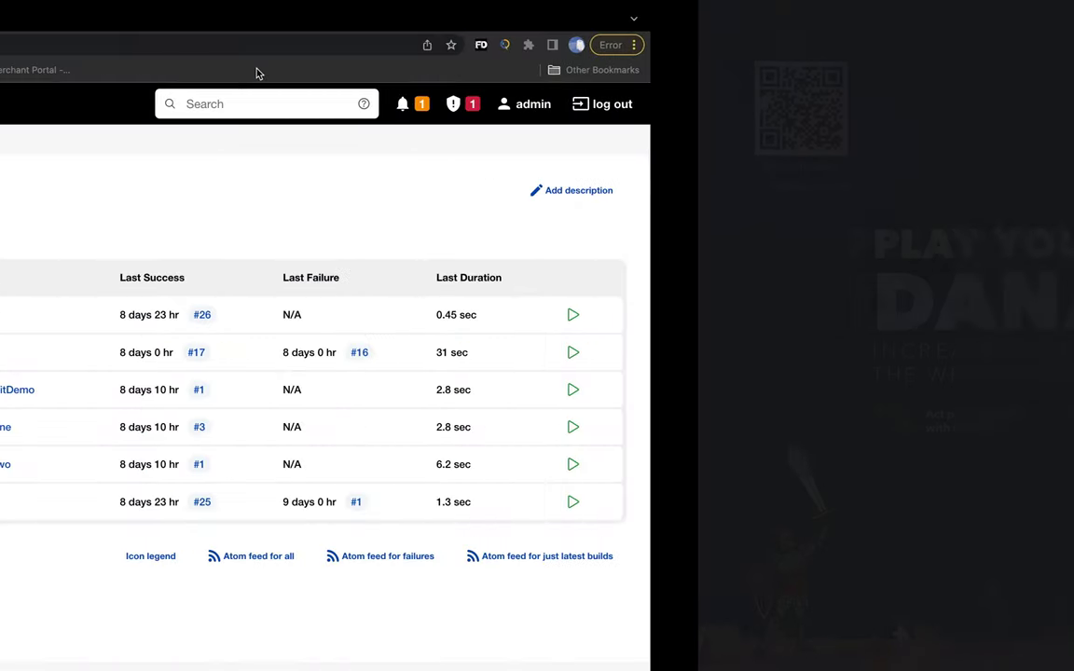
click(280, 19)
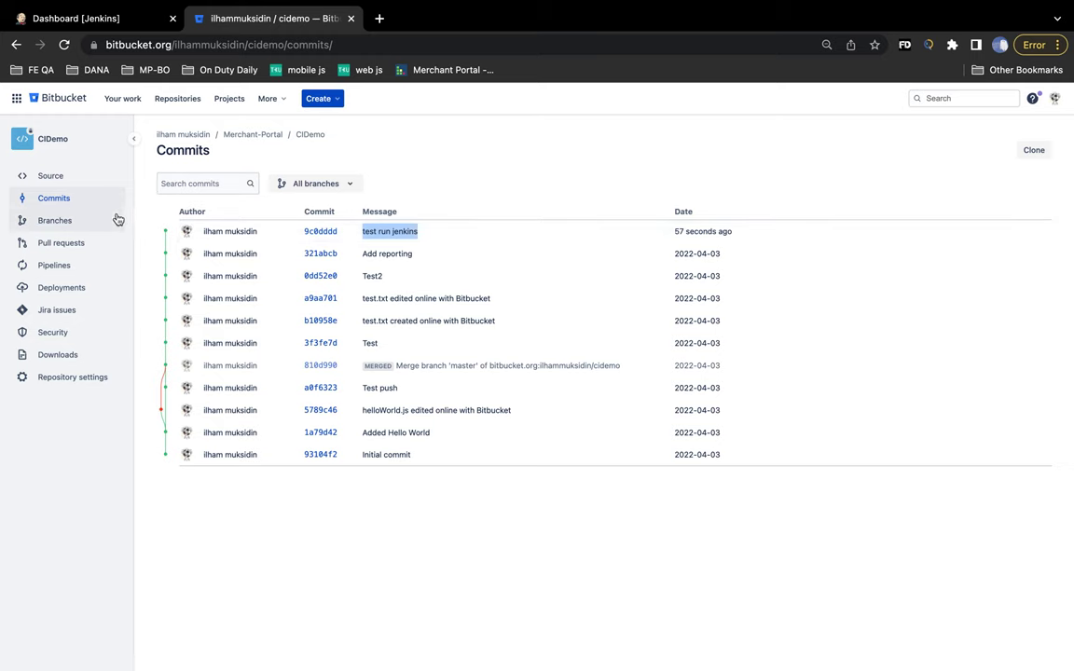
click(65, 377)
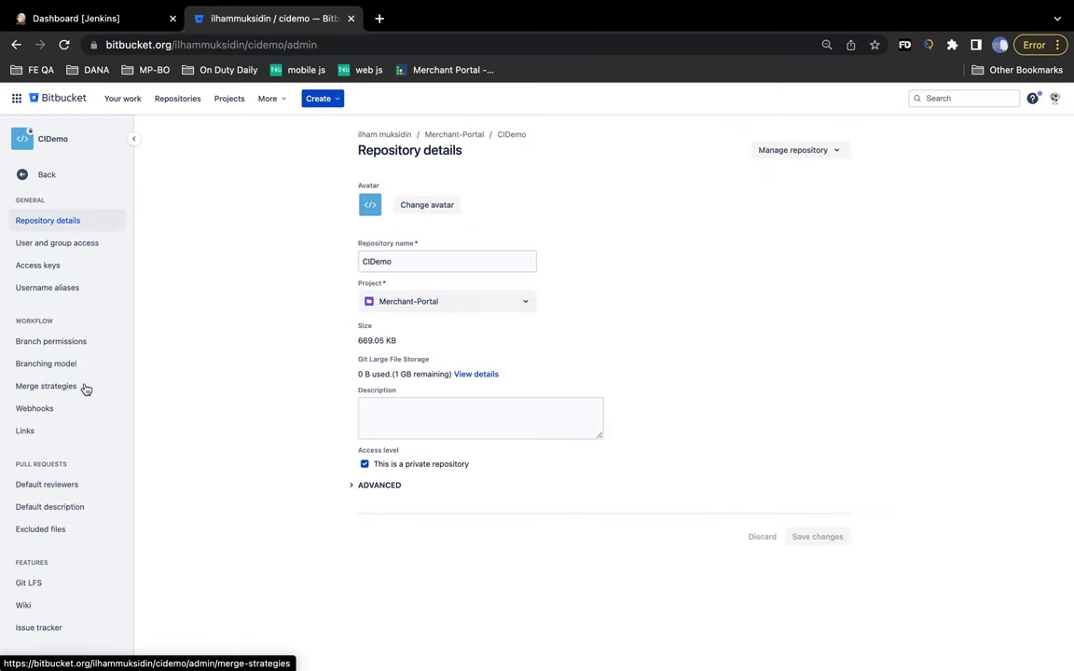
scroll(80, 382, down, 1)
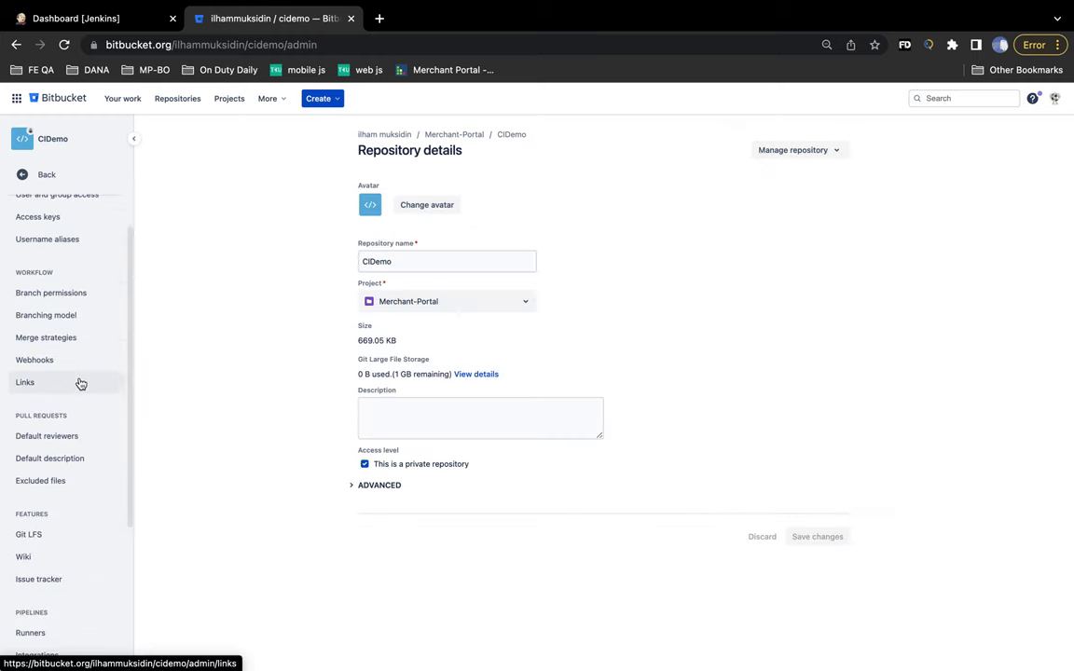
scroll(66, 462, up, 1)
scroll(58, 524, down, 2)
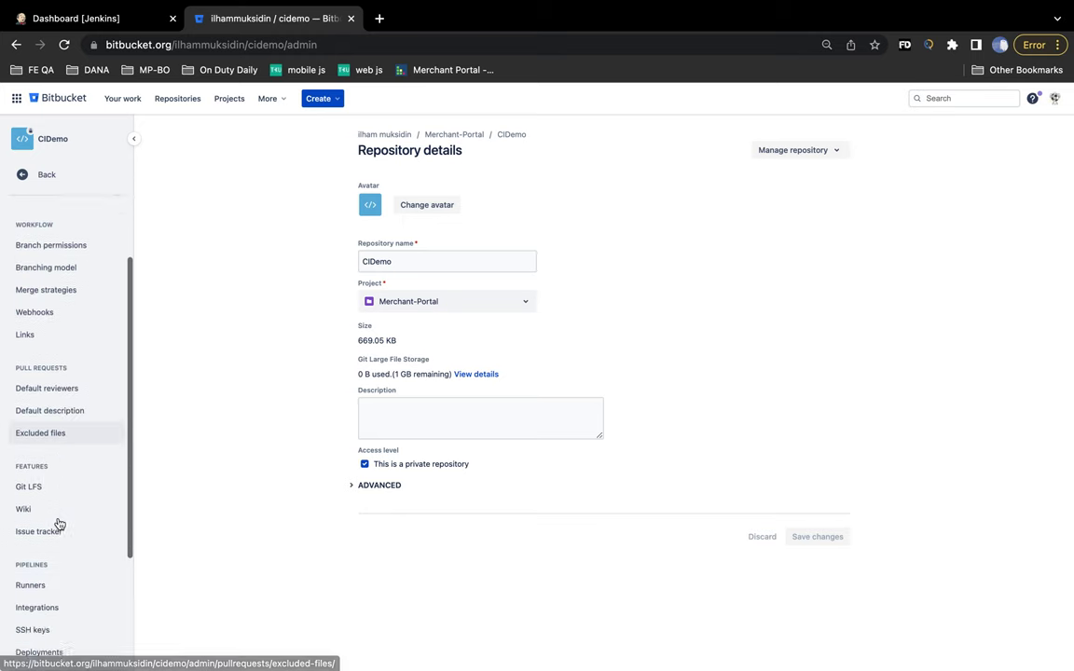
scroll(59, 524, down, 4)
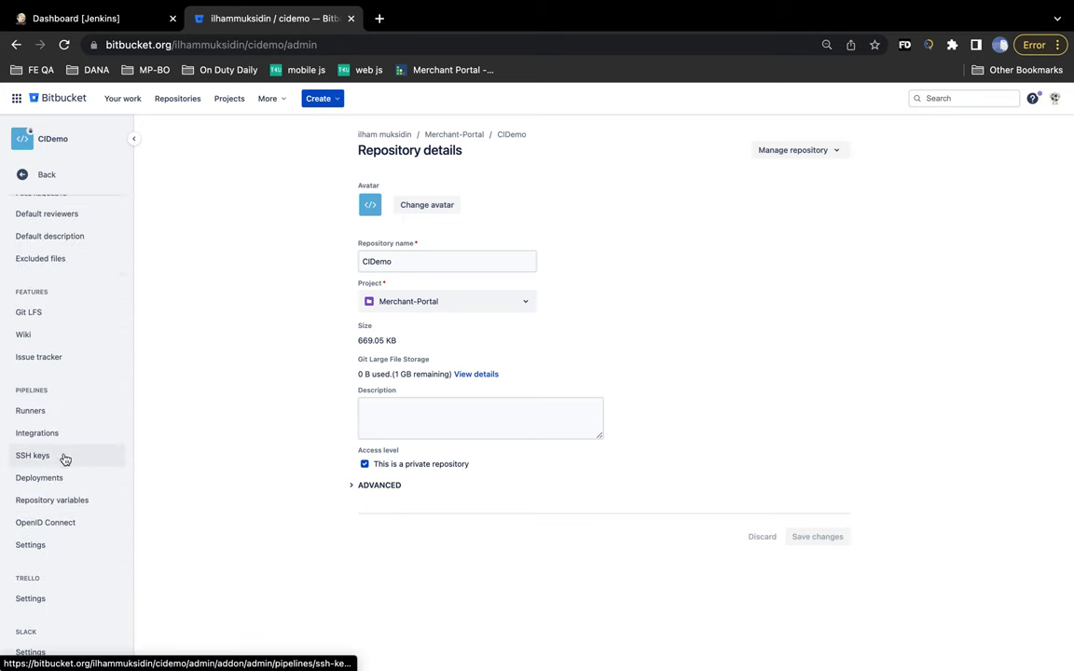
scroll(64, 459, up, 4)
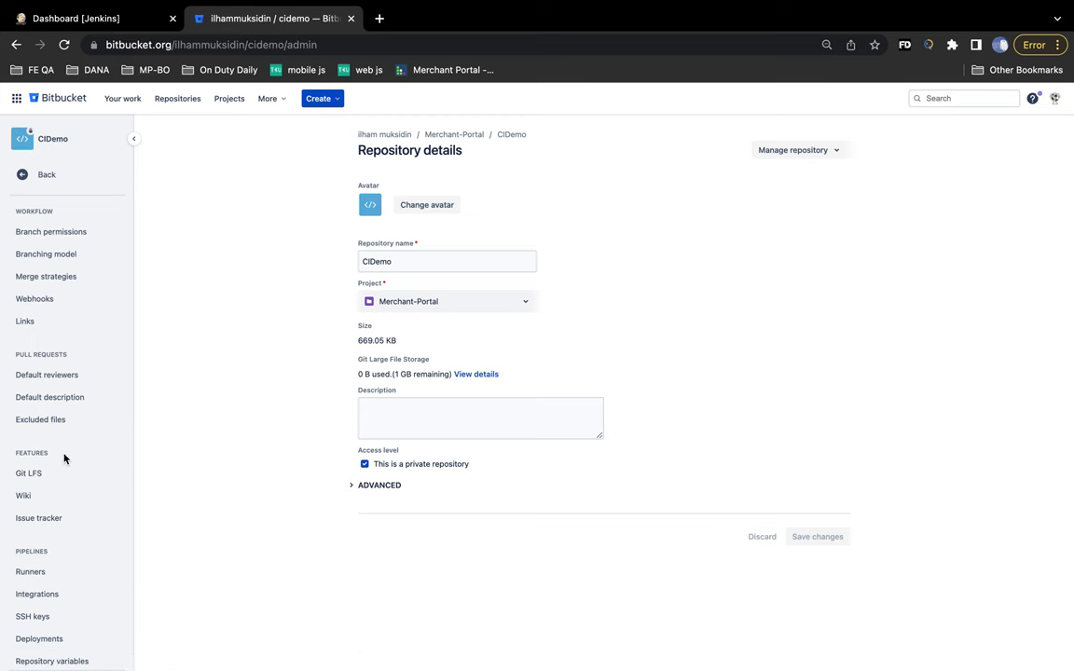
- Edit Jenkins-Webhook under Webhooks and select the old ngrok host in its URL
click(45, 323)
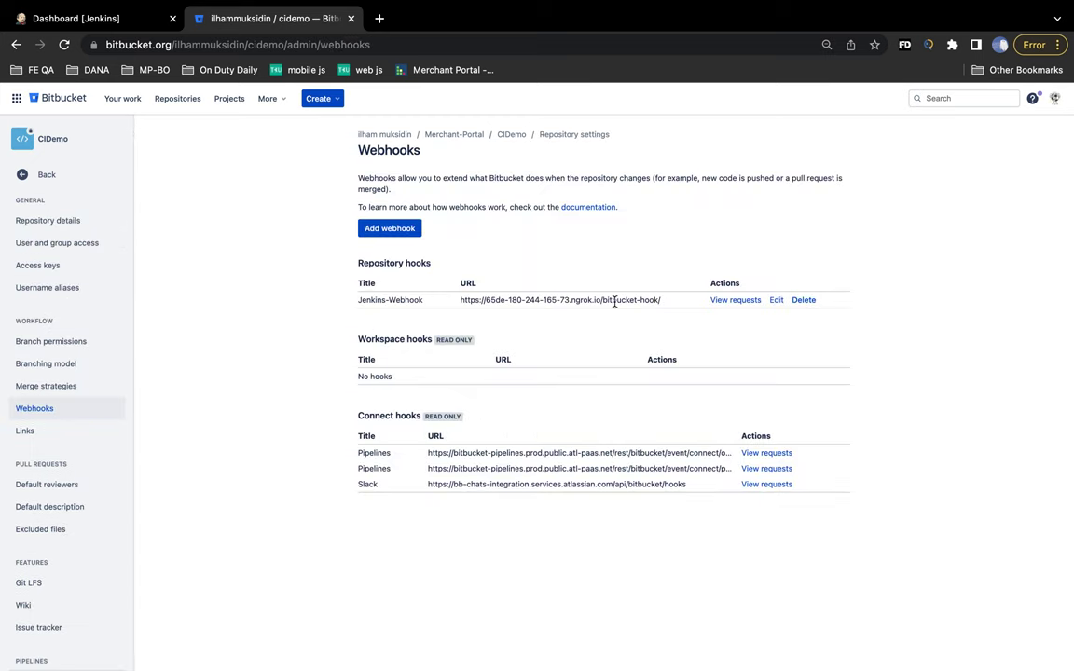
drag(663, 300, 458, 301)
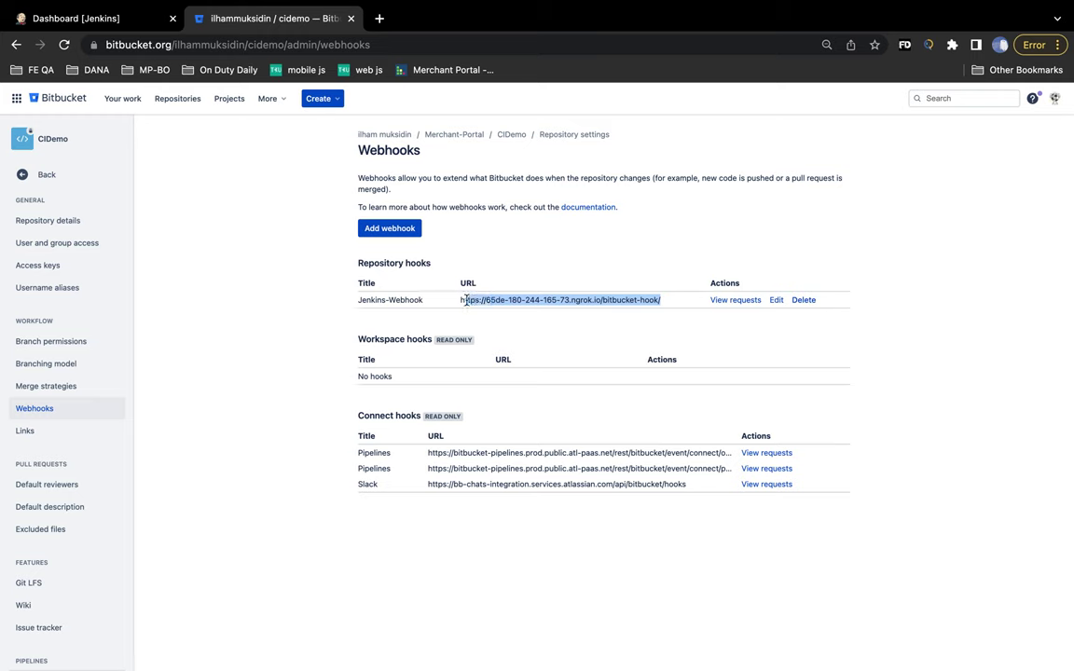
click(776, 300)
click(590, 264)
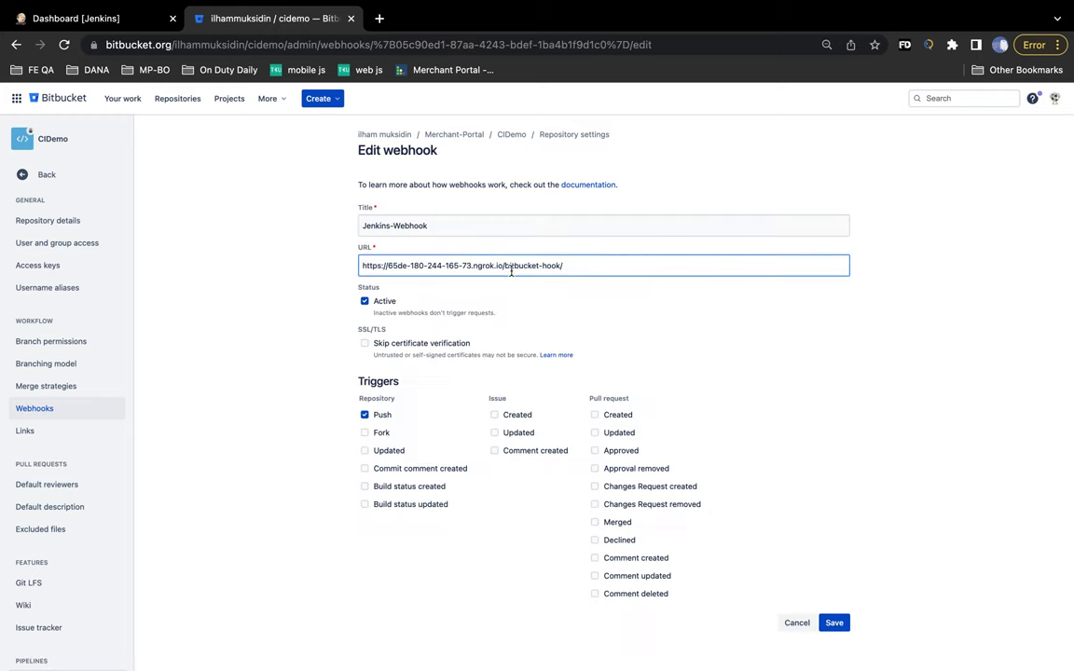
drag(502, 266, 356, 272)
- Copy the new https ngrok forwarding address from the Terminal
key(super+Tab)
key(super+Tab)
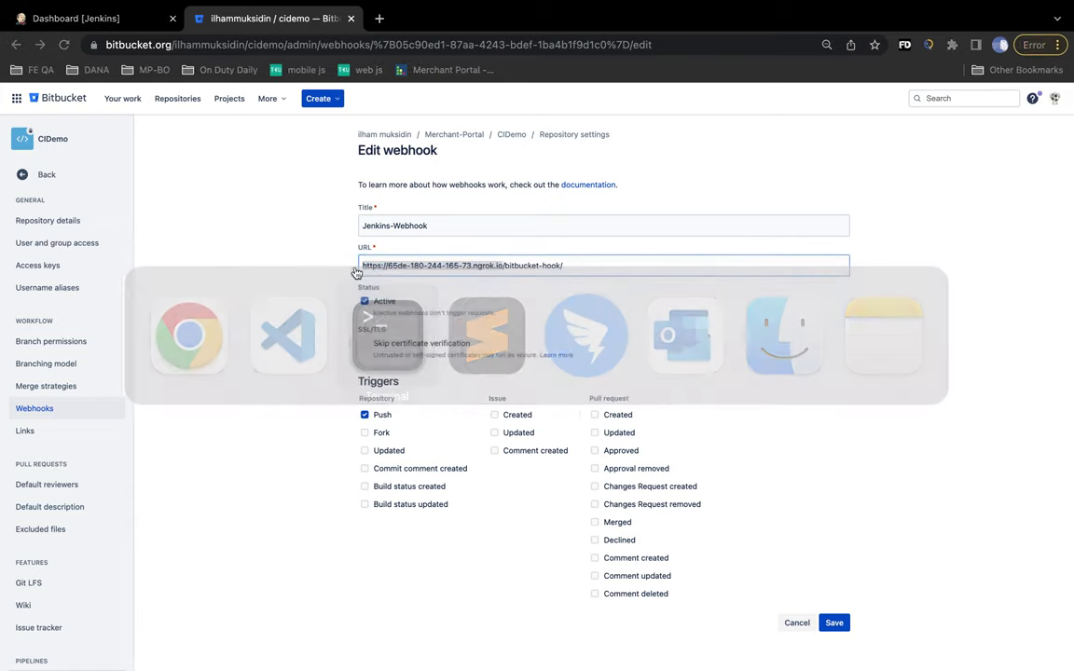
key(super+Tab)
key(super+Tab)
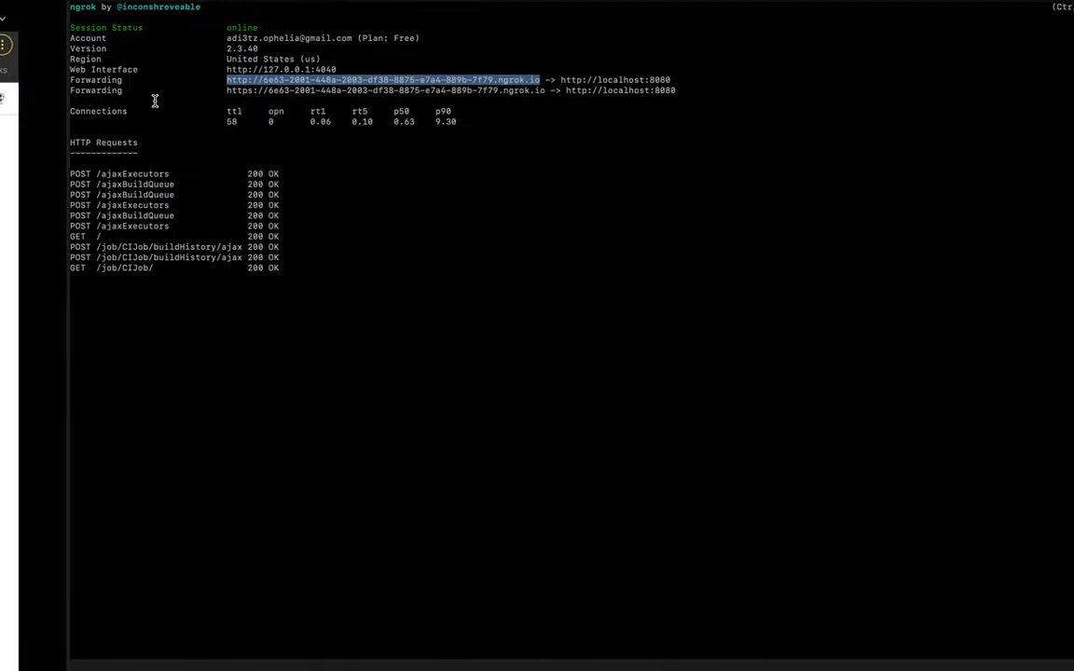
click(177, 110)
drag(160, 92, 482, 93)
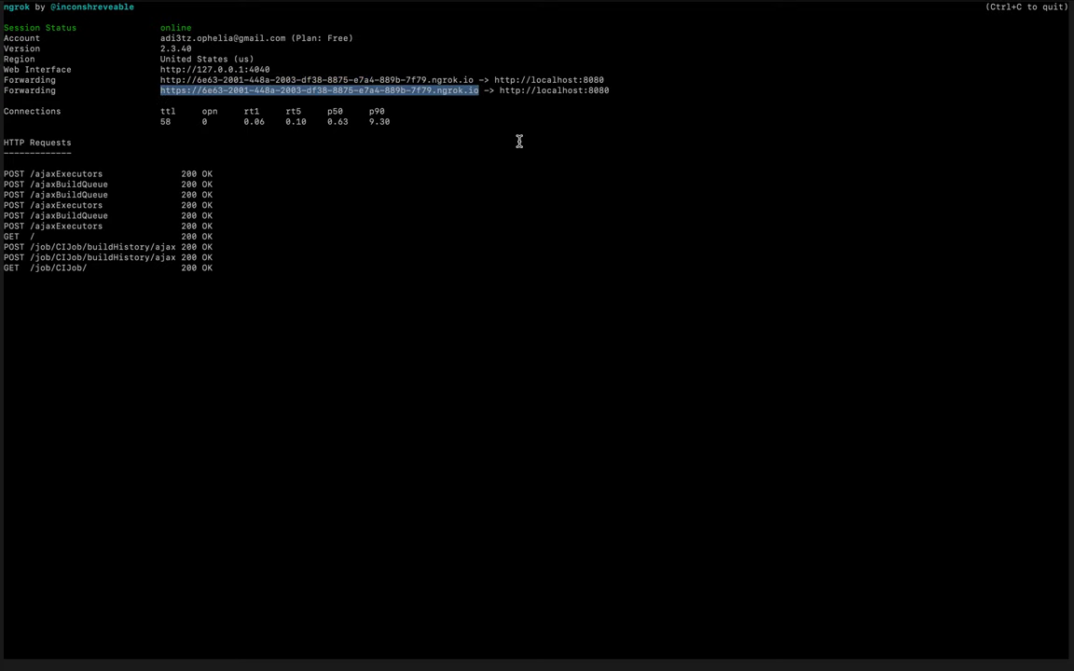
key(super+c)
- Replace the old host with the new ngrok address, keeping /bitbucket-hook/, and save the webhook
key(super+Tab)
key(BackSpace)
key(super+v)
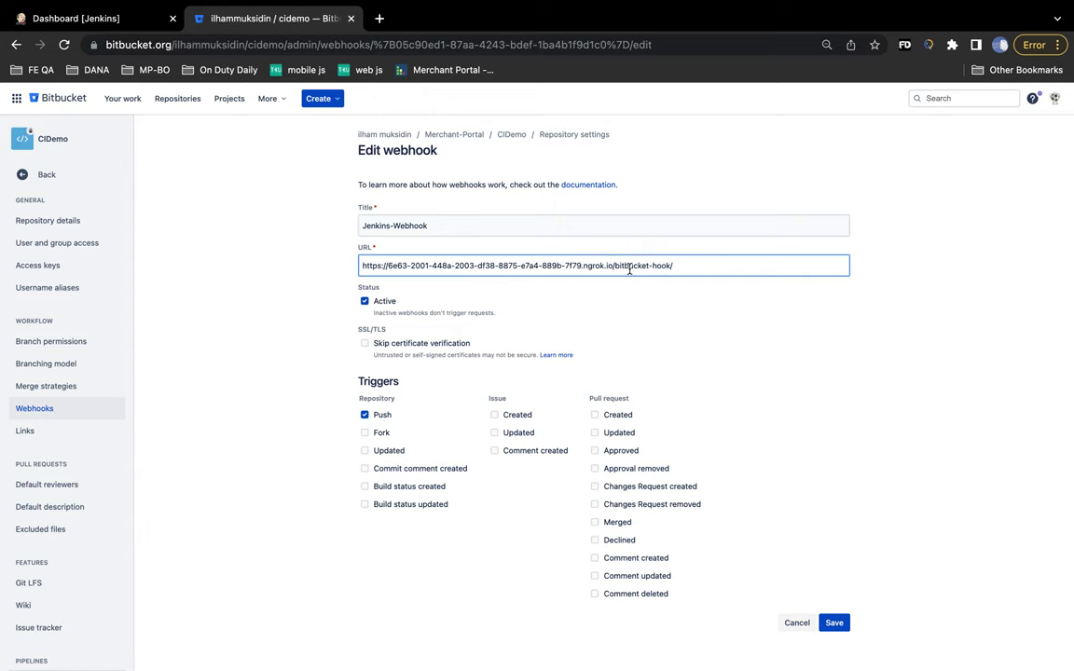
click(684, 268)
click(836, 624)
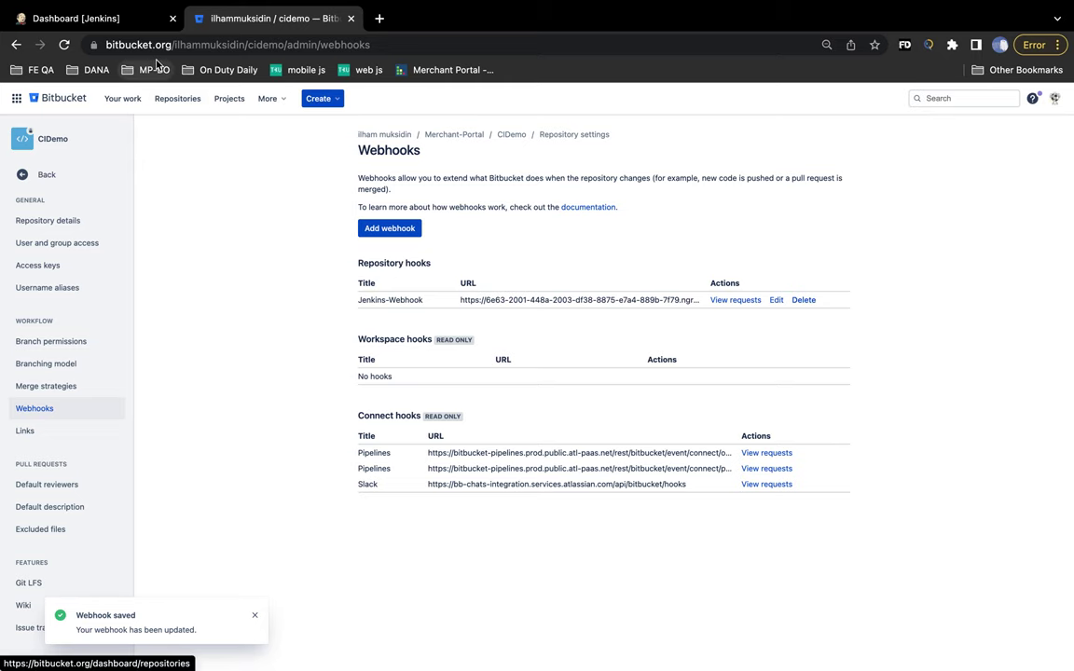
drag(461, 299, 572, 299)
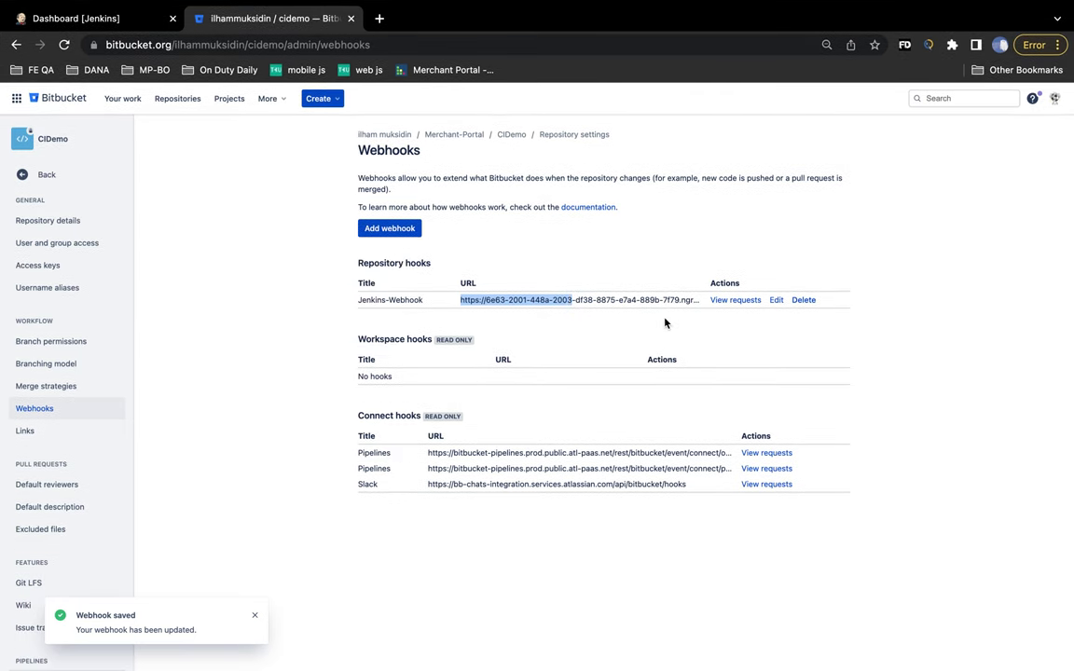
- Load the copied https ngrok address in a new Incognito window to reach Jenkins' sign-in page
super+click(774, 300)
key(super+shift+n)
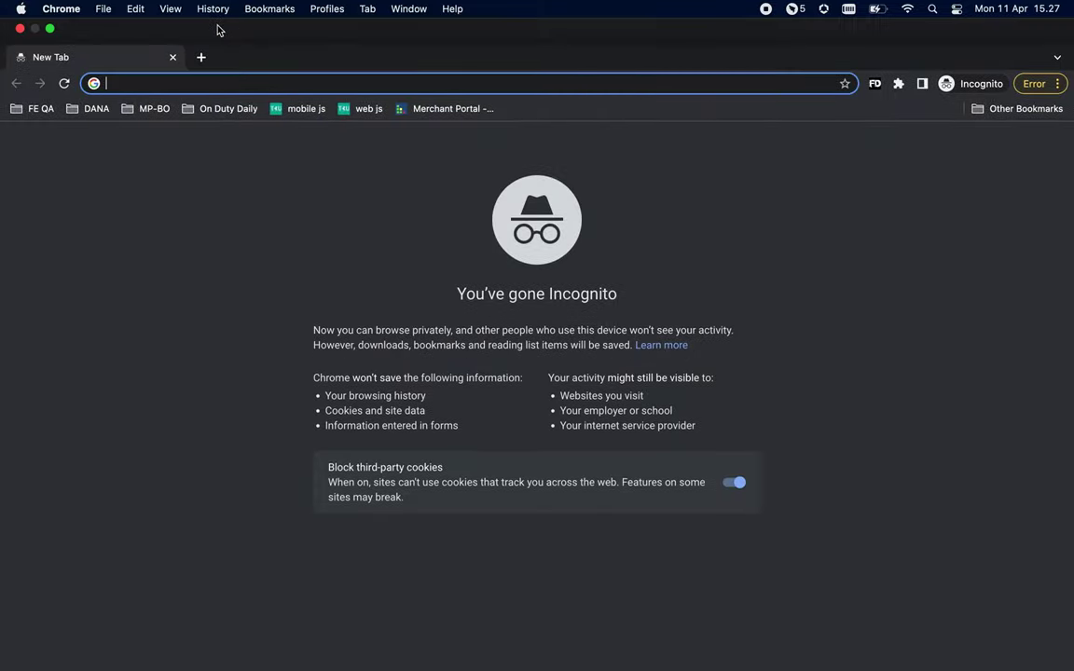
key(super+Tab)
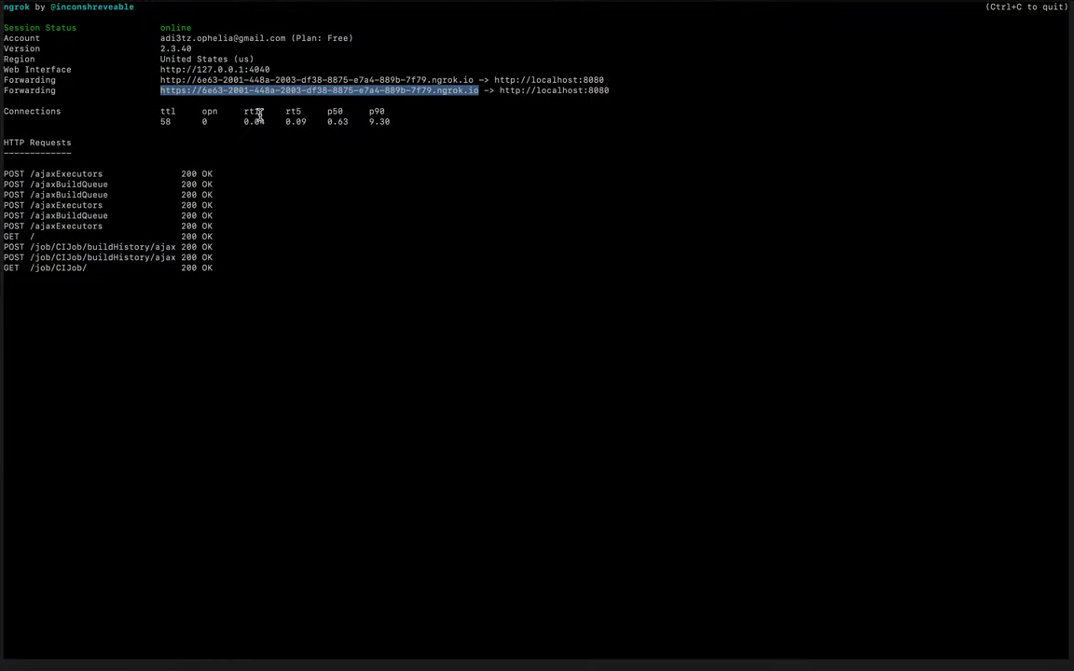
key(super+Tab)
key(super+v)
key(Return)
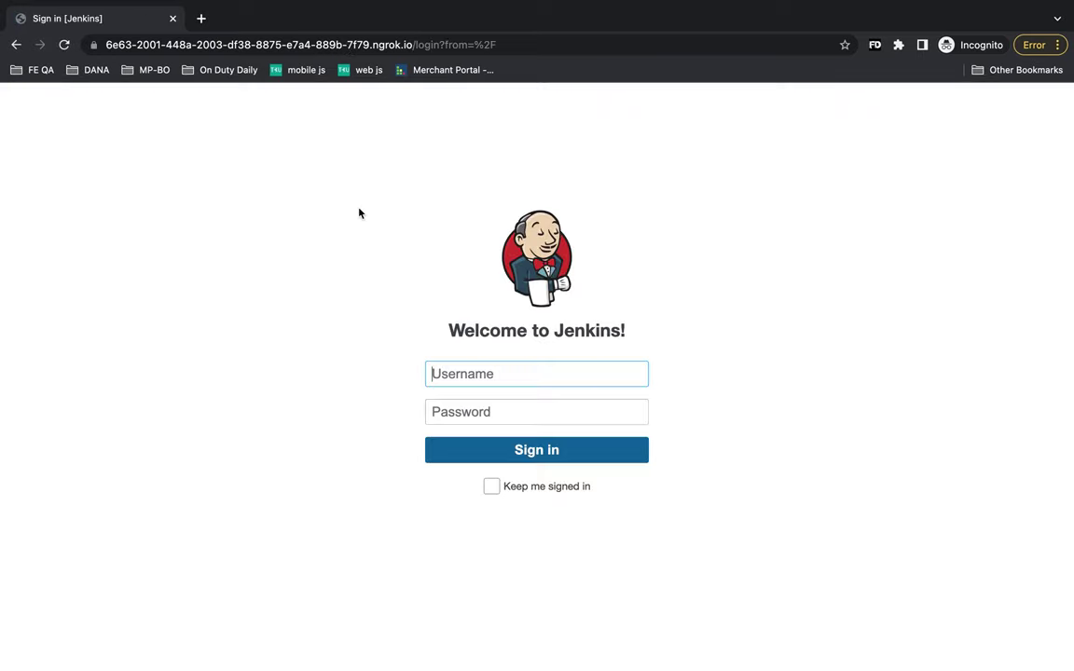
key(super+Tab)
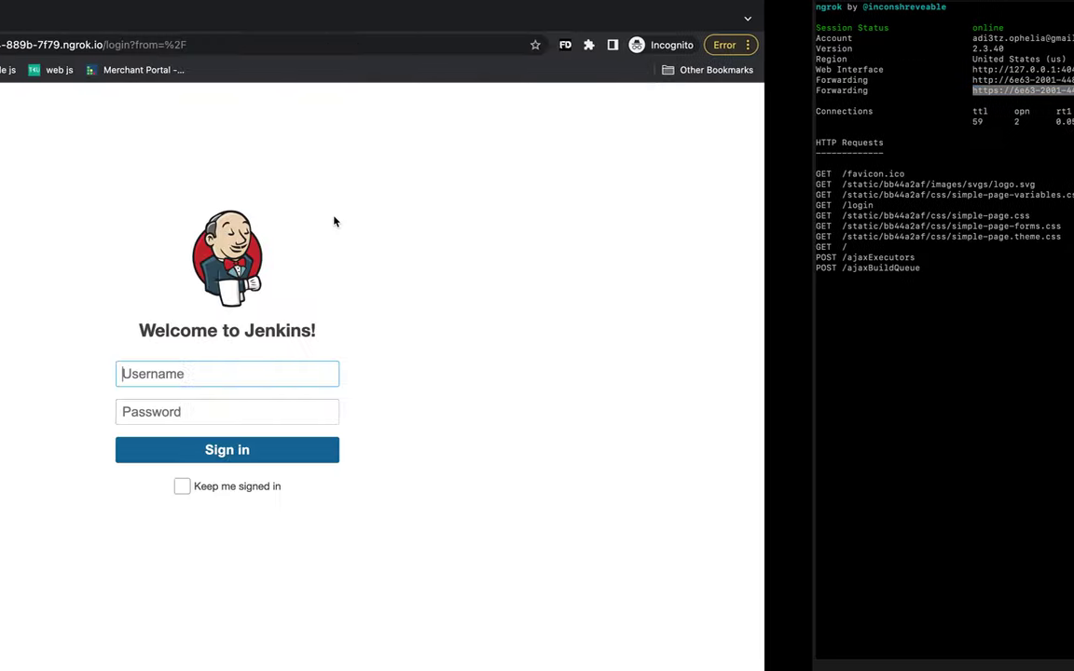
key(super+Tab)
key(super+Tab)
key(super+Tab)
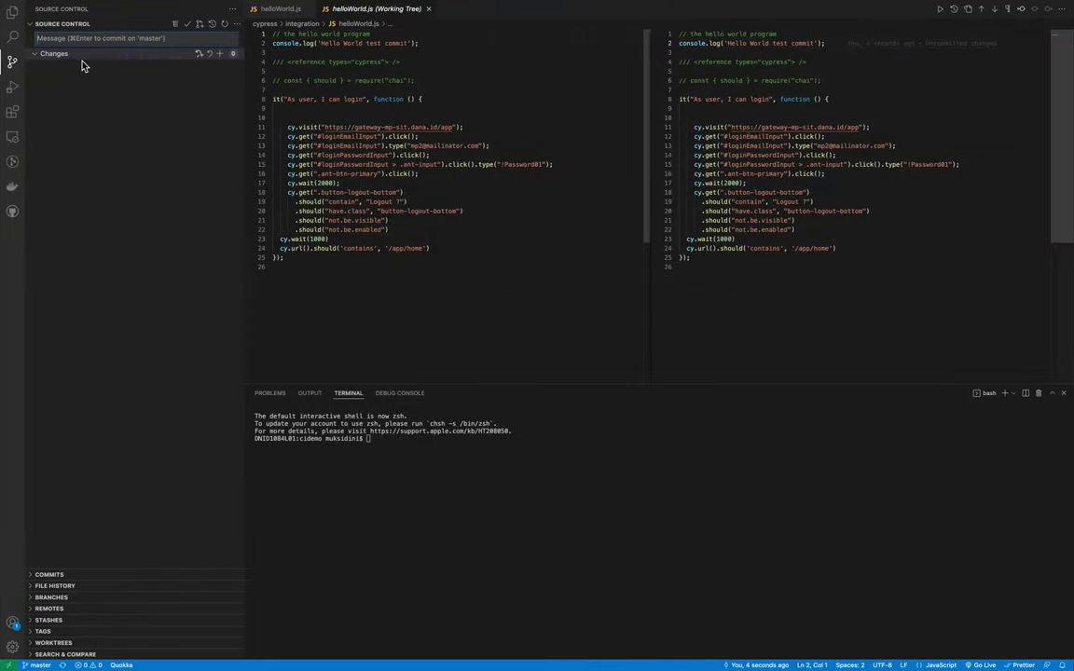
- Append 2 to helloWorld.js's logged message, making it 'Hello World test commit2', and save
click(13, 14)
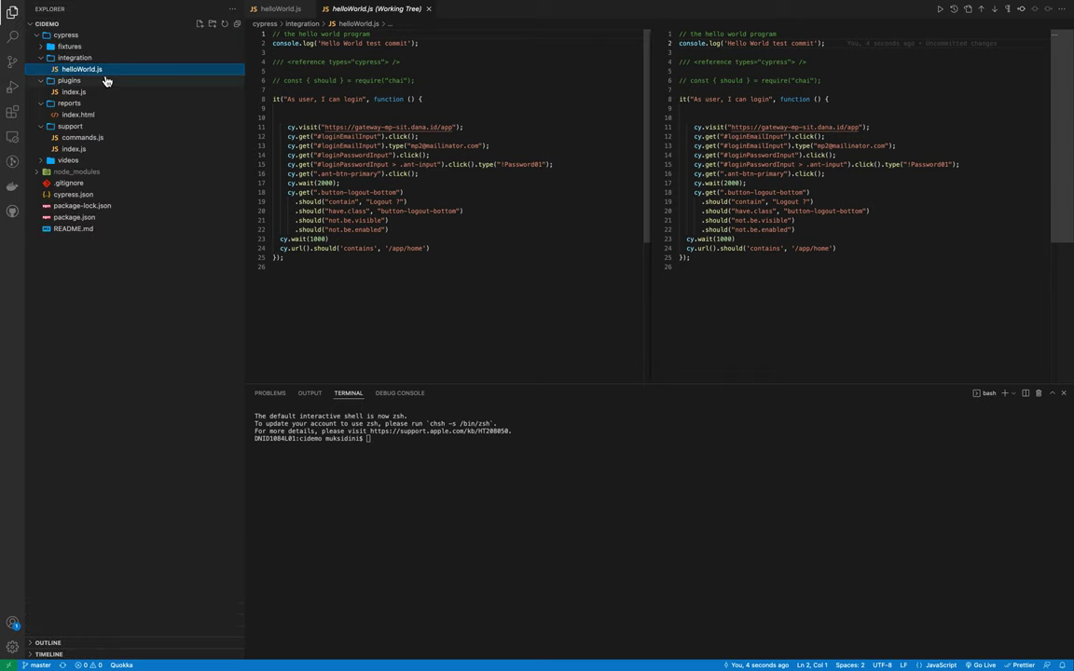
click(93, 69)
click(417, 52)
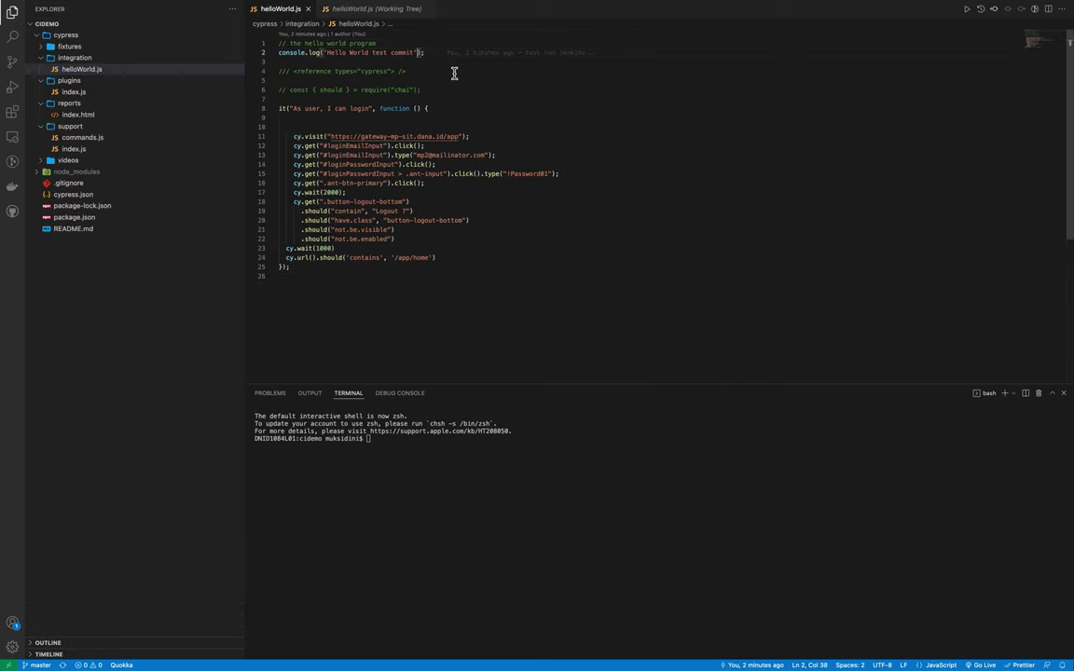
text(2)
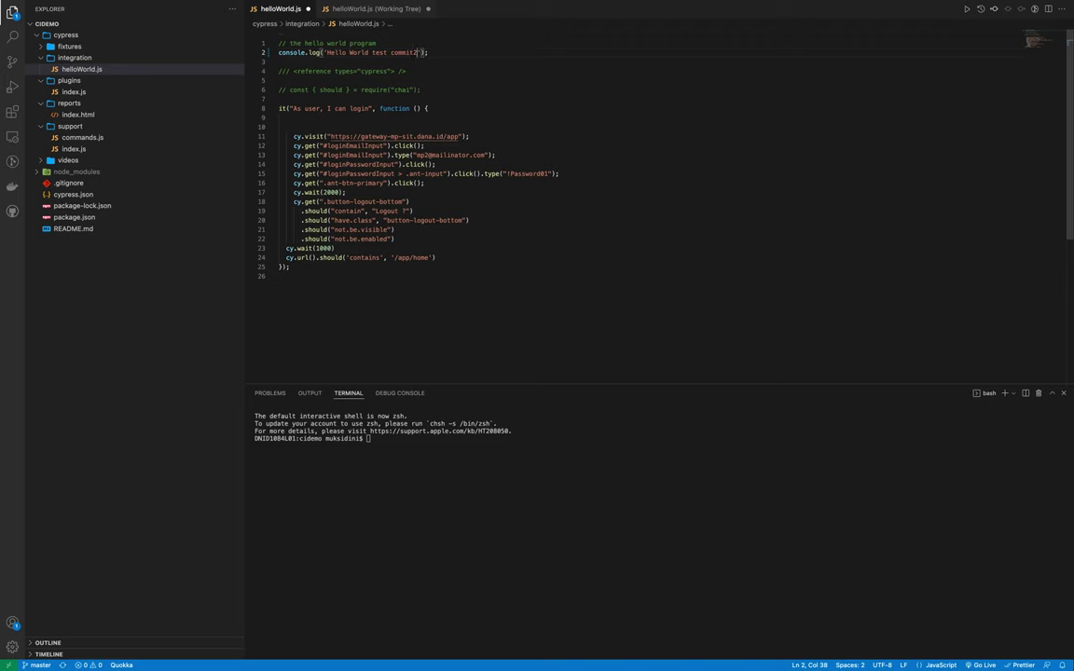
key(super+s)
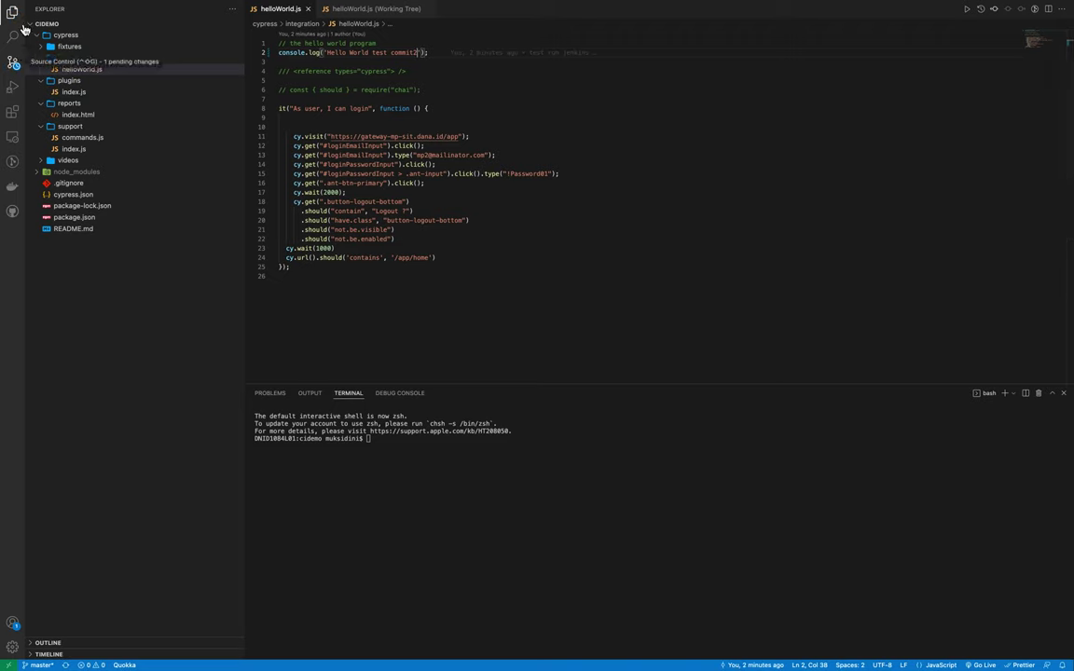
- Stage and commit the helloWorld.js change, then sync it to origin/master
click(14, 67)
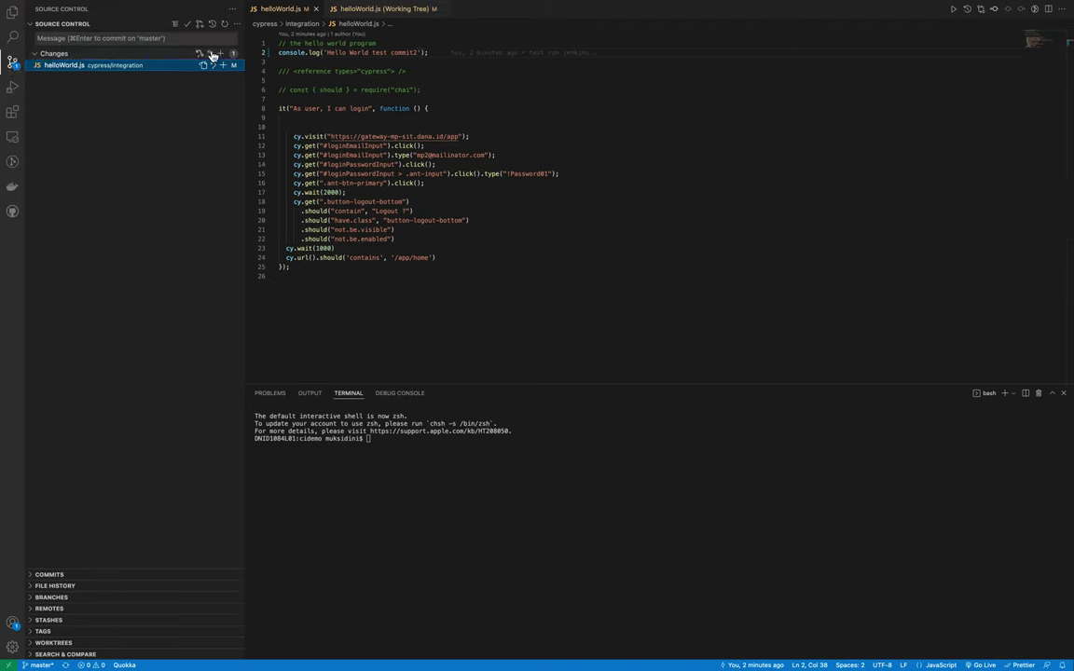
click(221, 54)
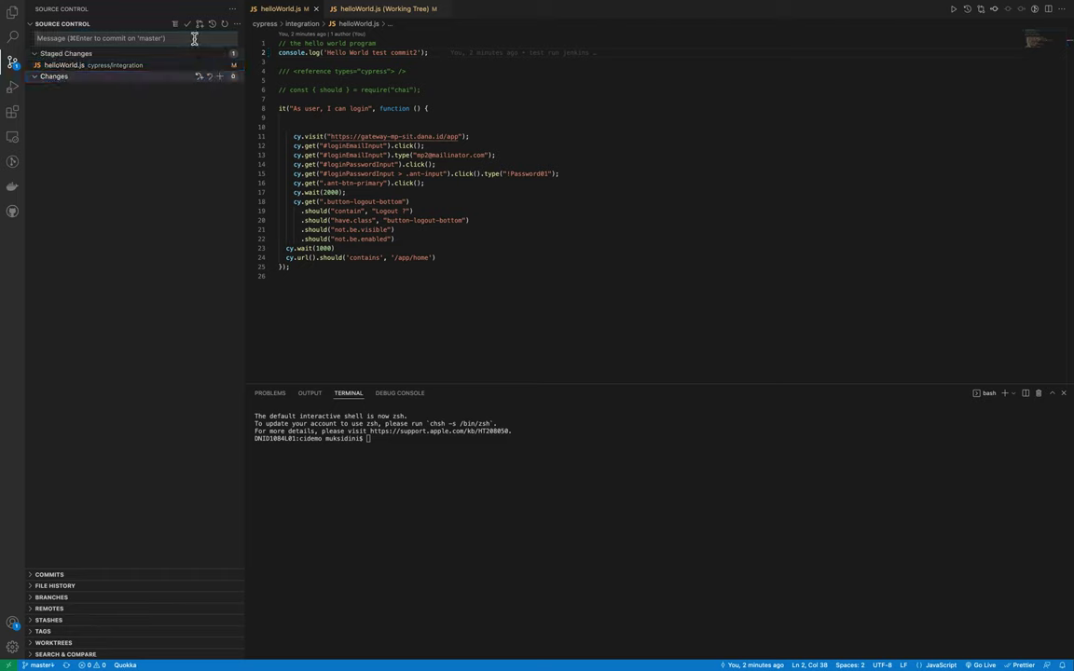
click(194, 38)
text(T)
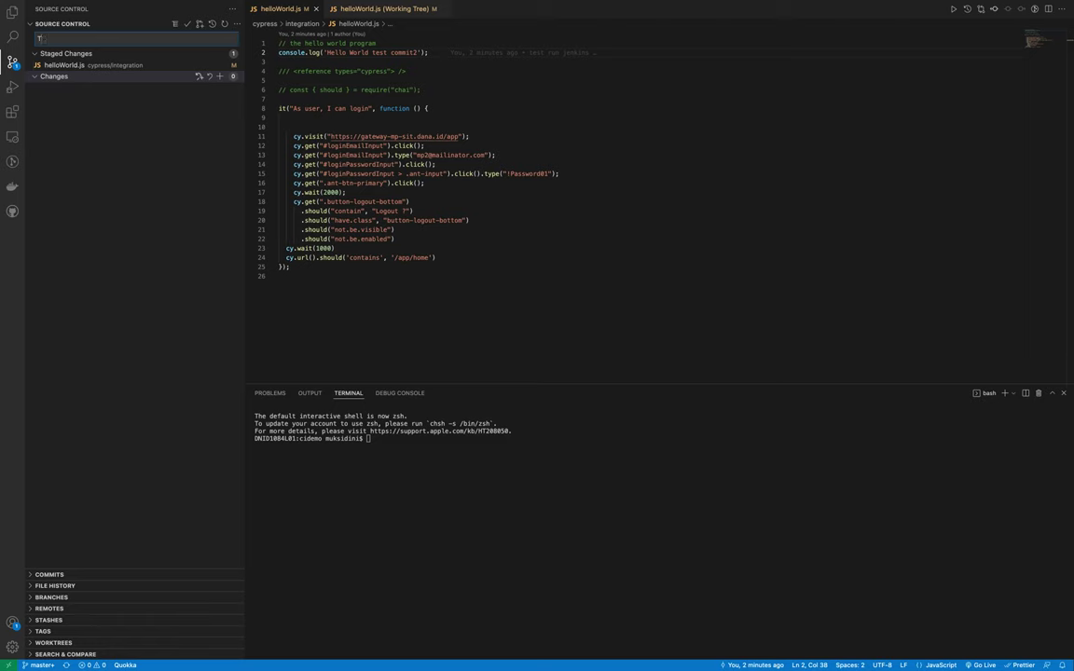
key(BackSpace)
text(test run jenkins 2)
click(187, 26)
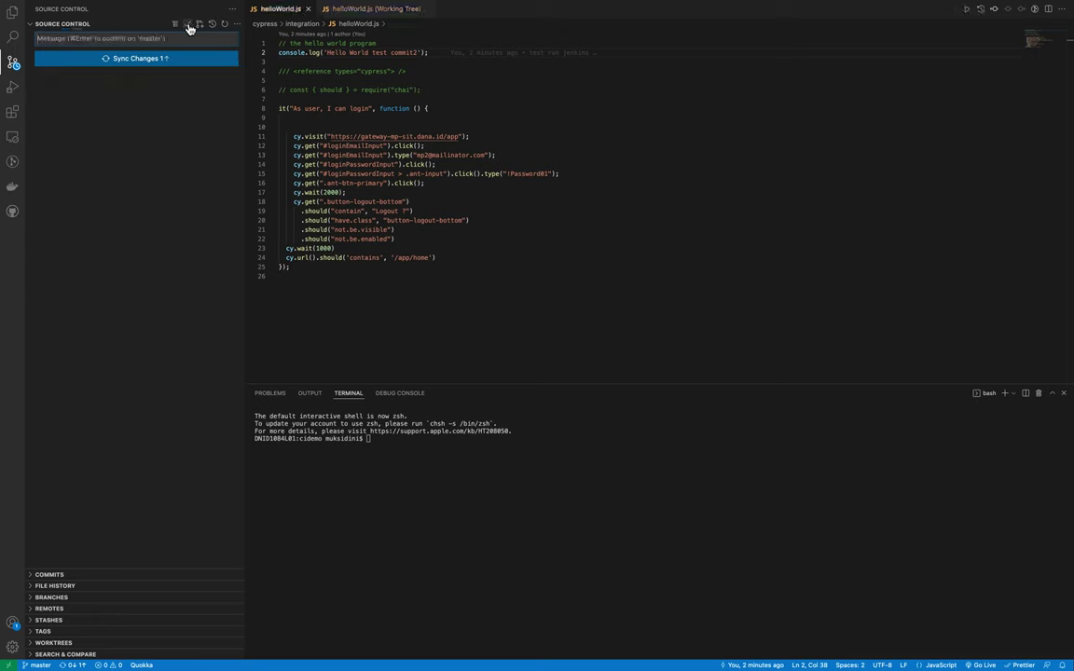
click(190, 57)
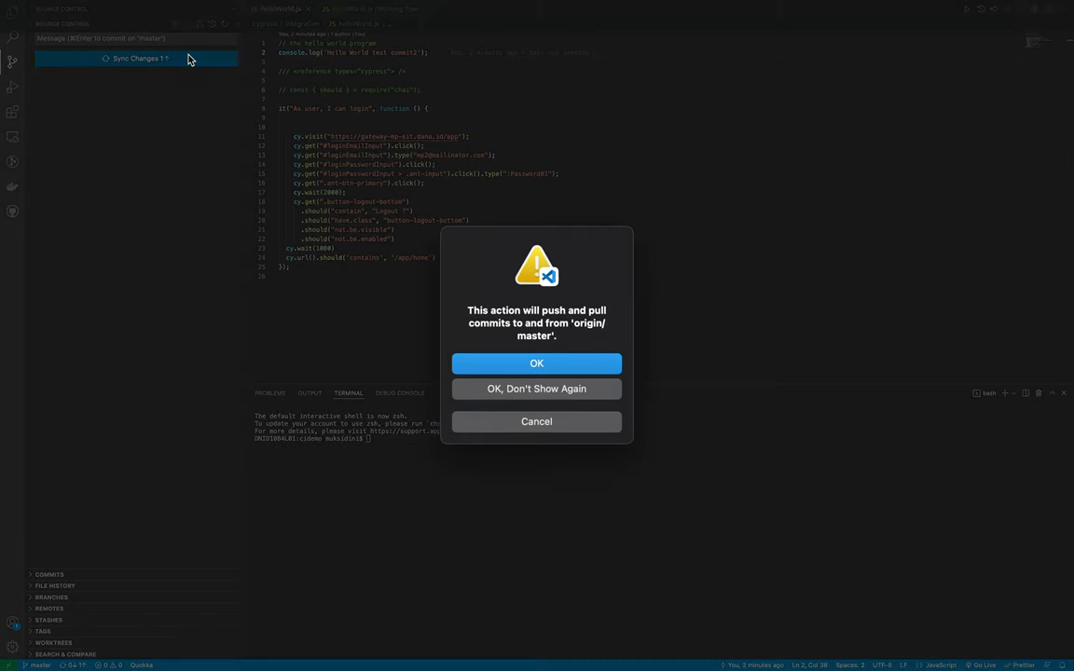
click(584, 371)
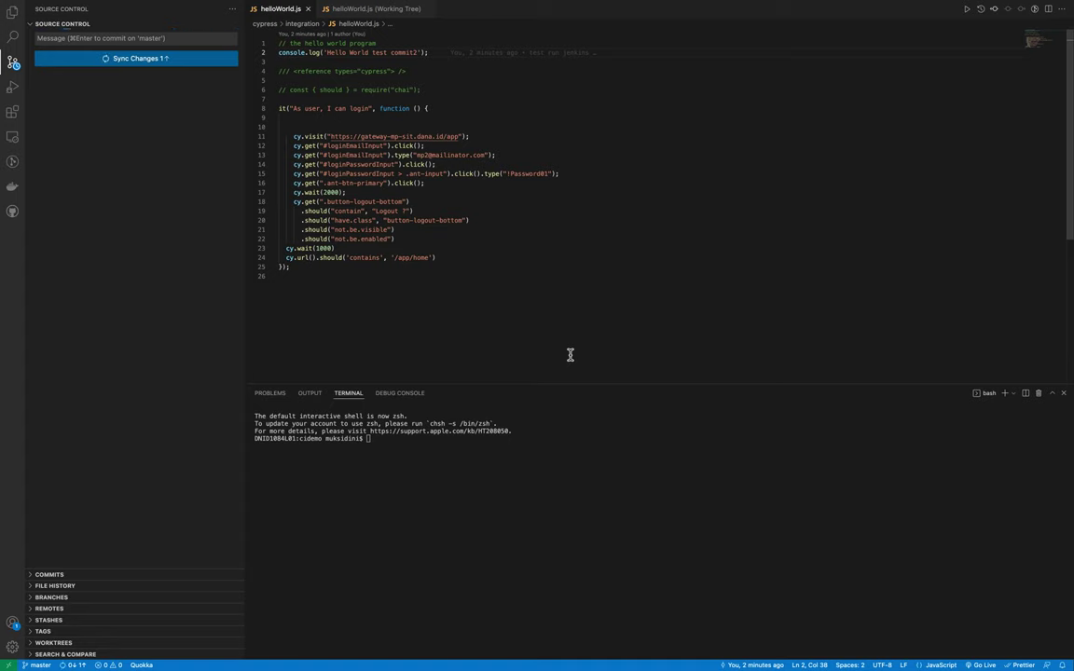
key(super+Tab)
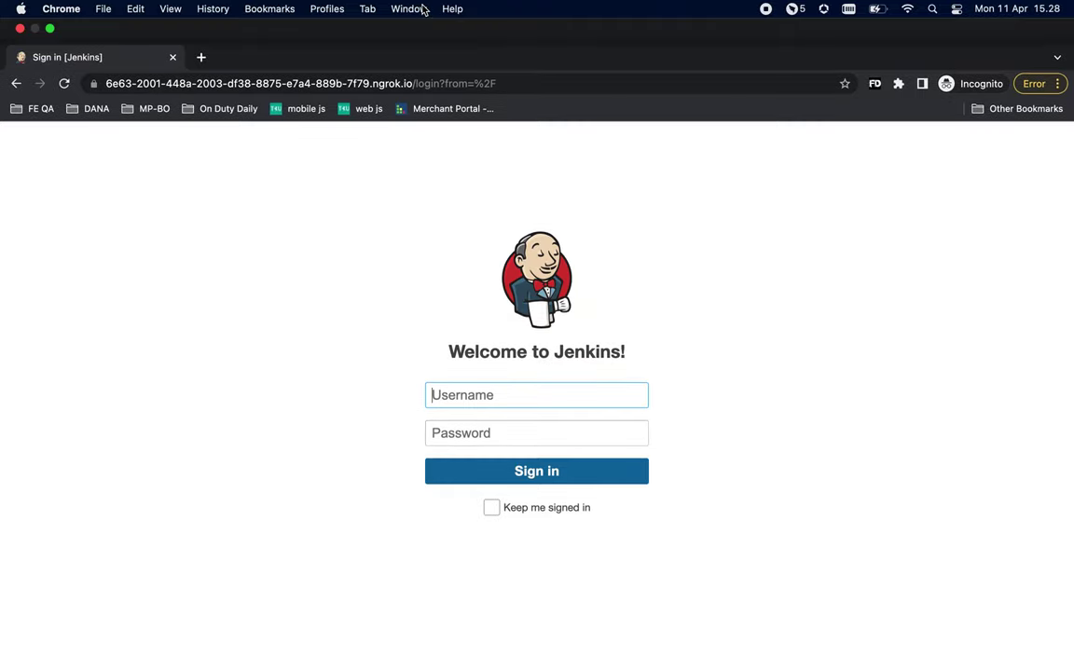
- Sign in to Jenkins as admin, entering the account password
text(admi)
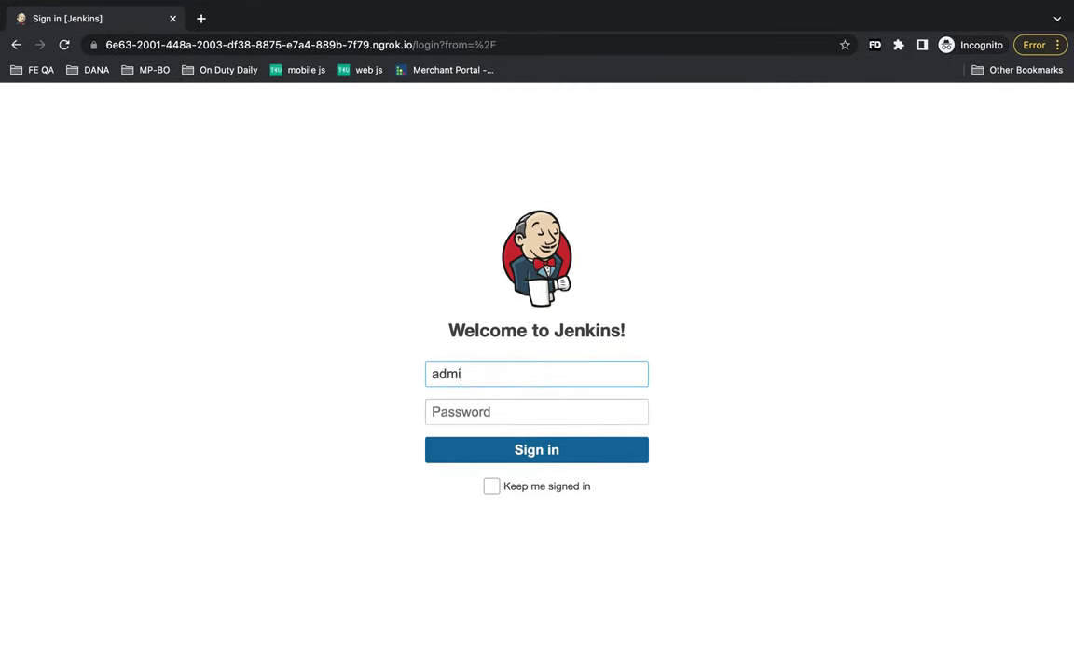
text(n)
key(Tab)
text(a)
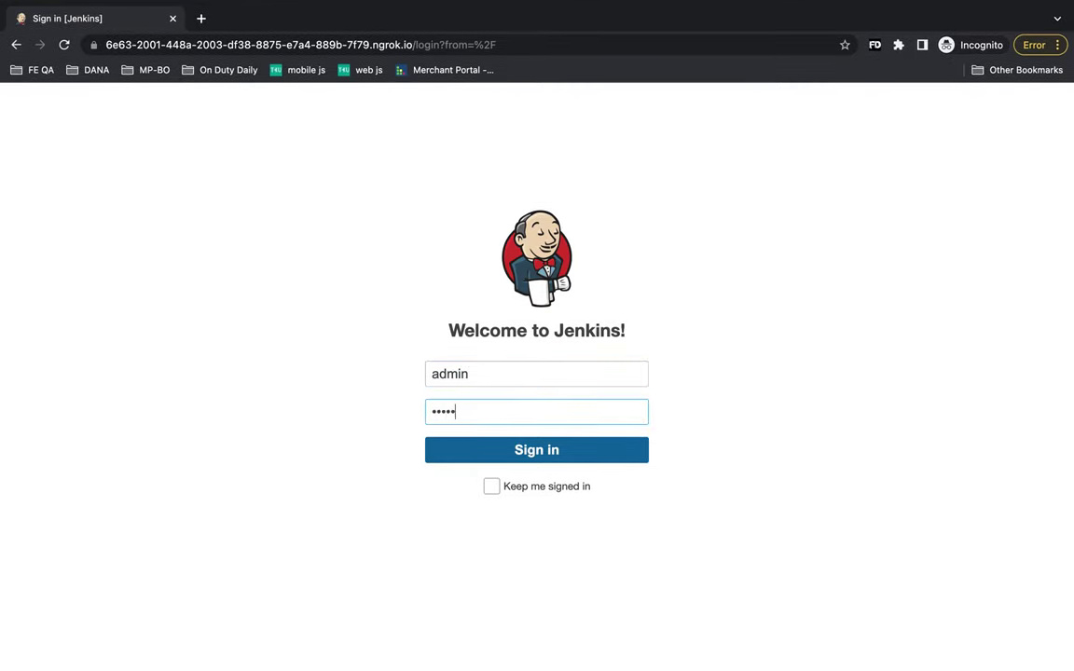
key(Return)
mouse_move(427, 8)
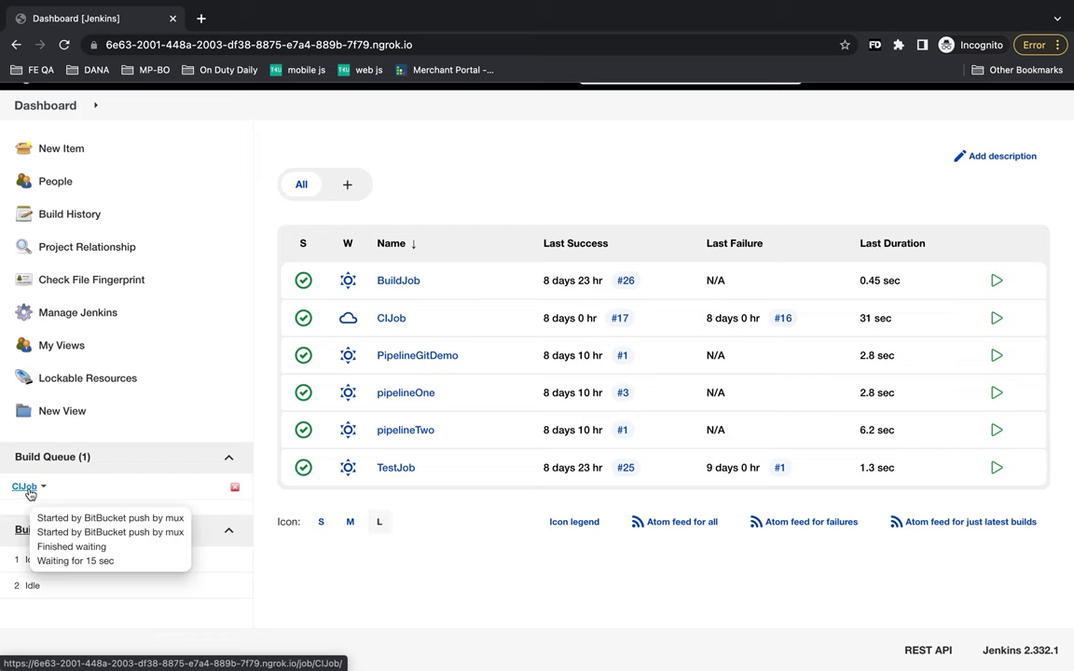
- Open CIJob from the Build Queue, then build #18 from its Build History
click(28, 490)
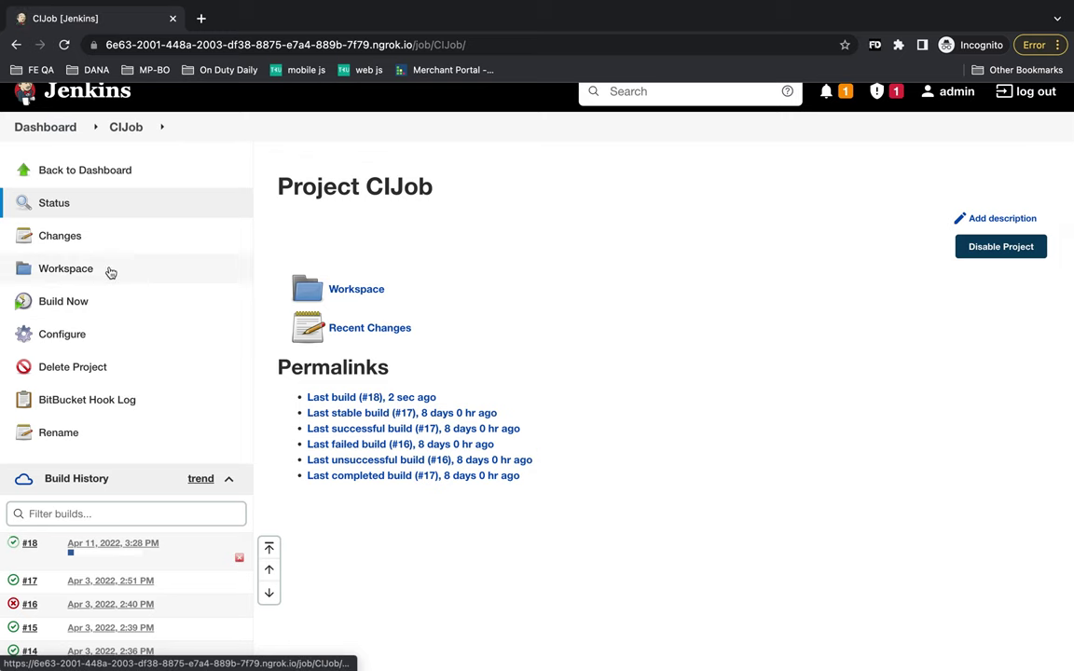
scroll(121, 326, down, 2)
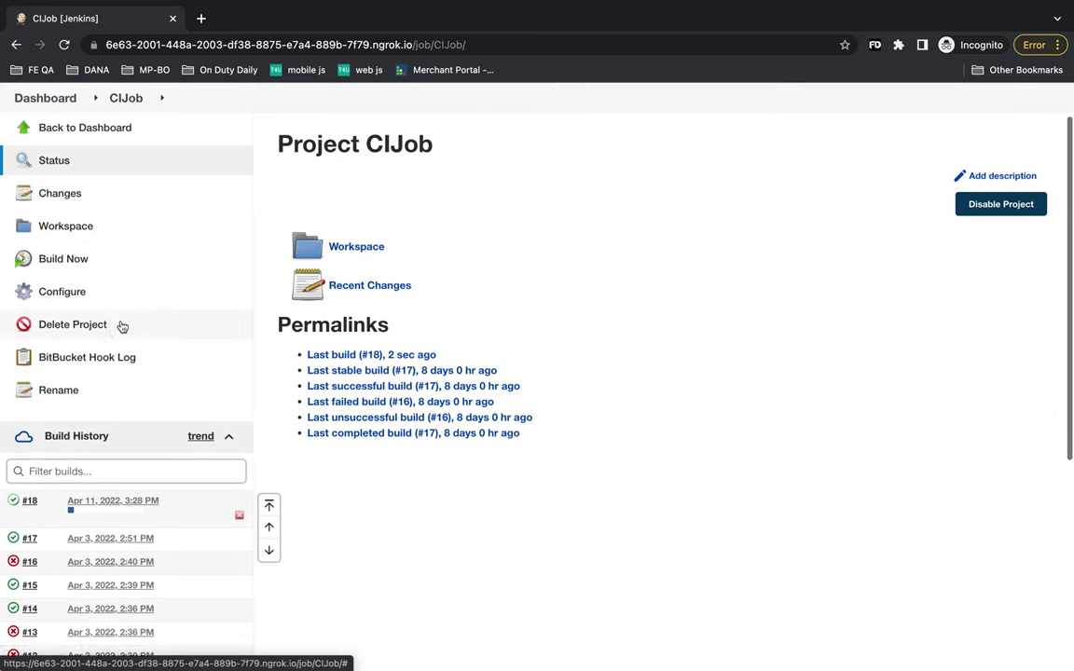
click(94, 473)
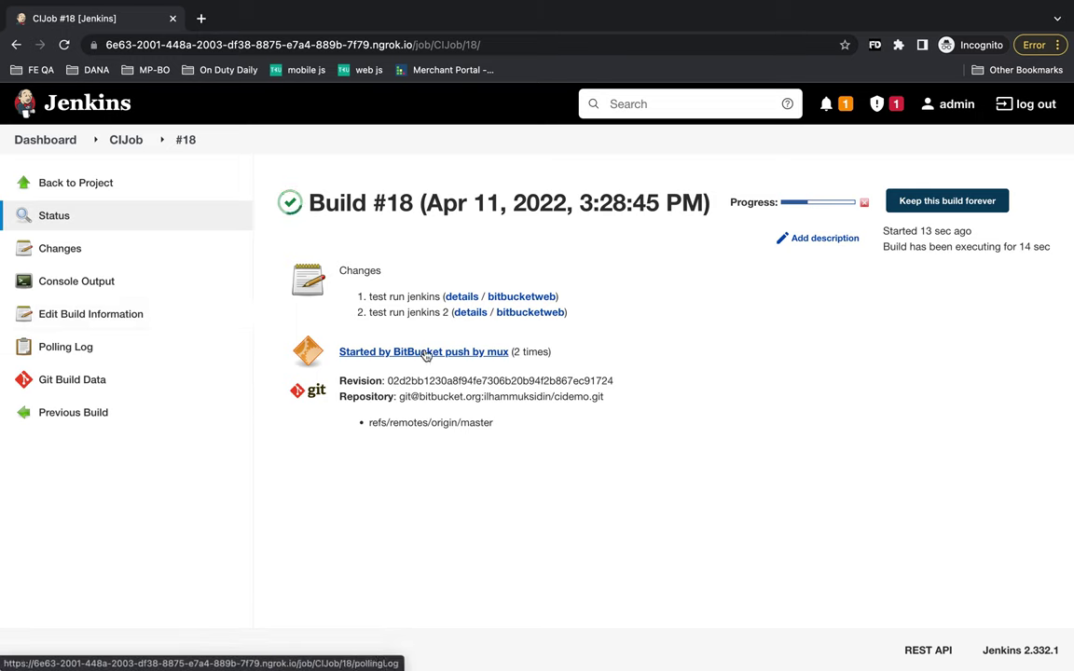
- Open build #18's Console Output and highlight the workspace path, repository address and checkout credentials
click(133, 288)
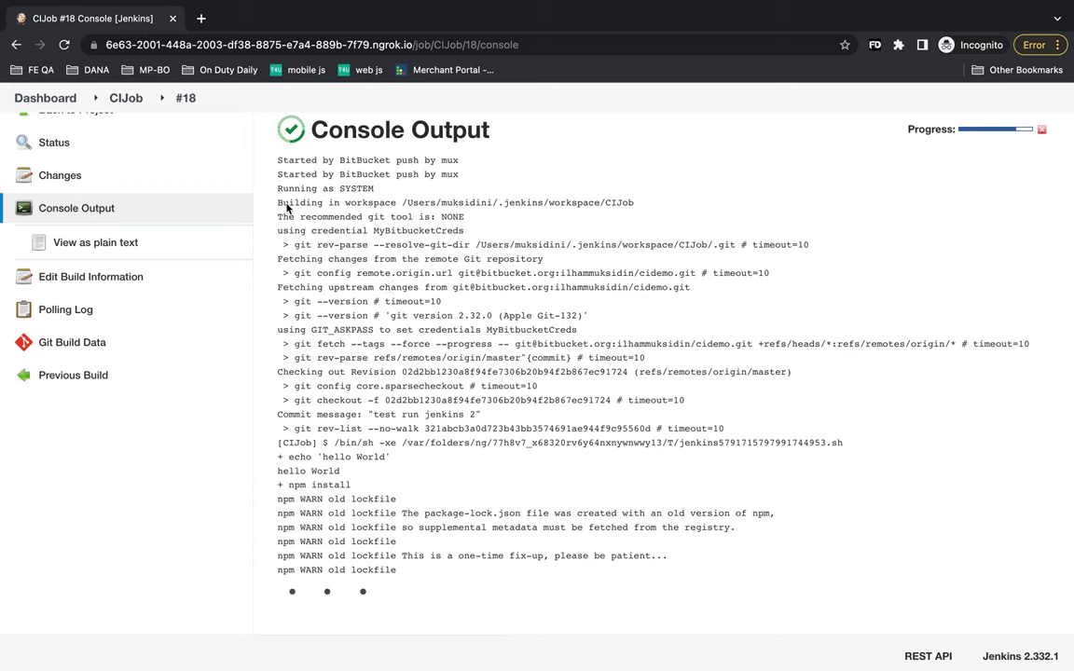
drag(289, 204, 653, 207)
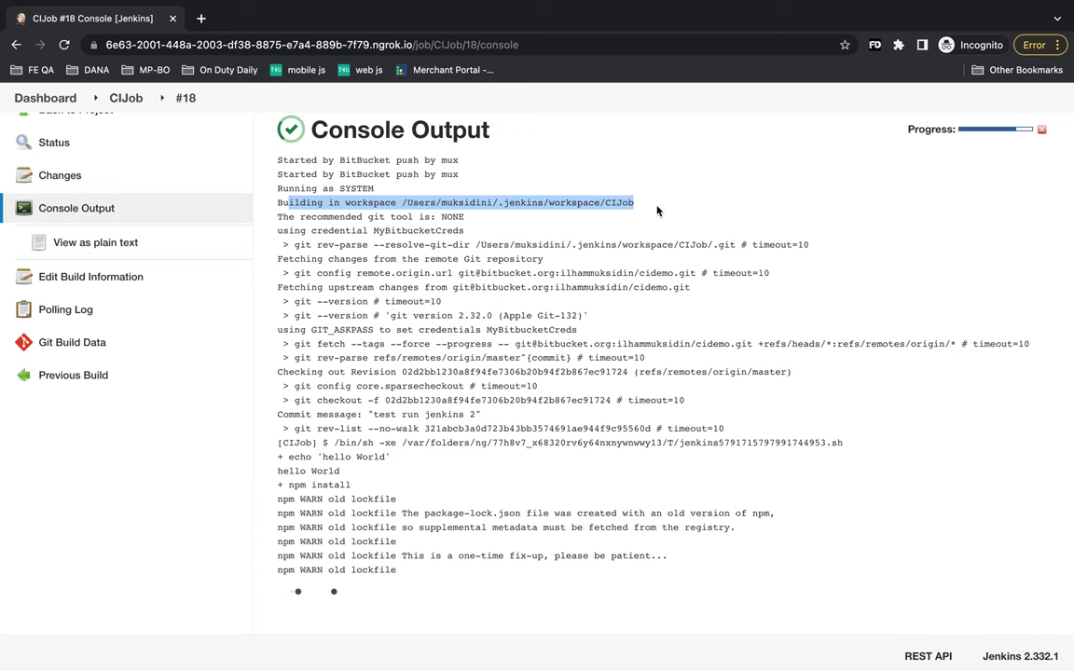
scroll(519, 257, down, 1)
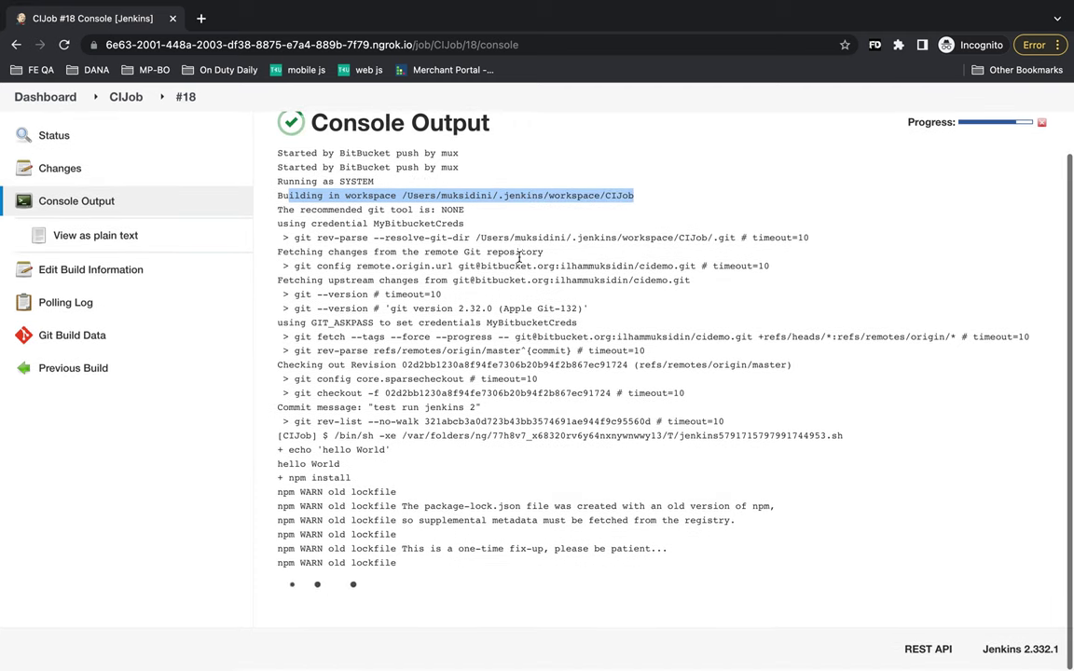
drag(329, 282, 692, 284)
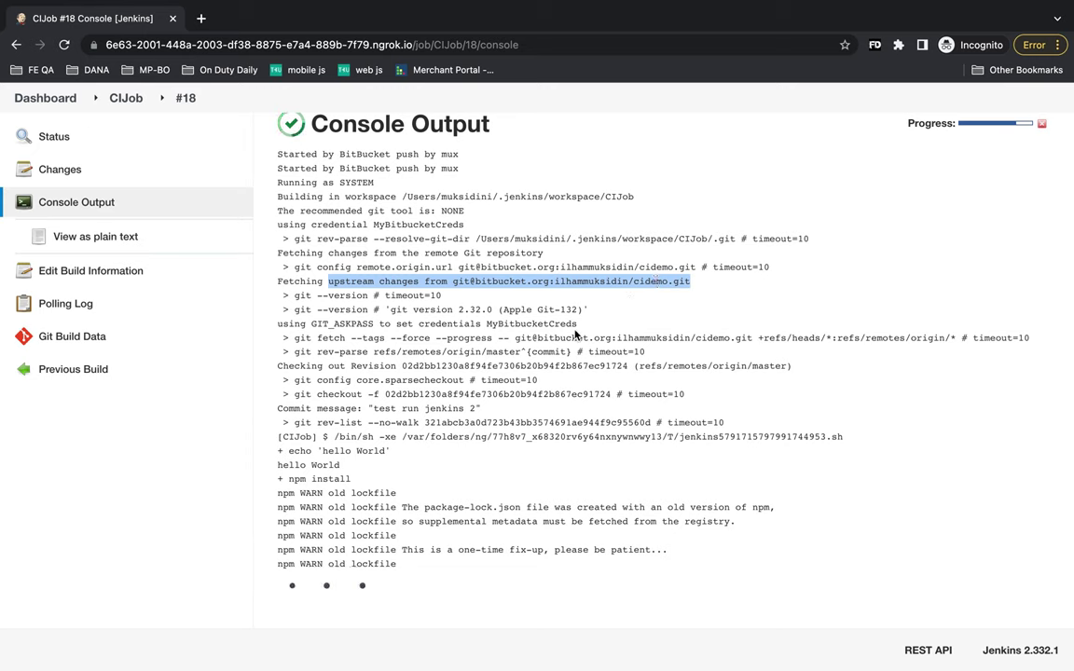
click(448, 326)
drag(422, 324, 577, 325)
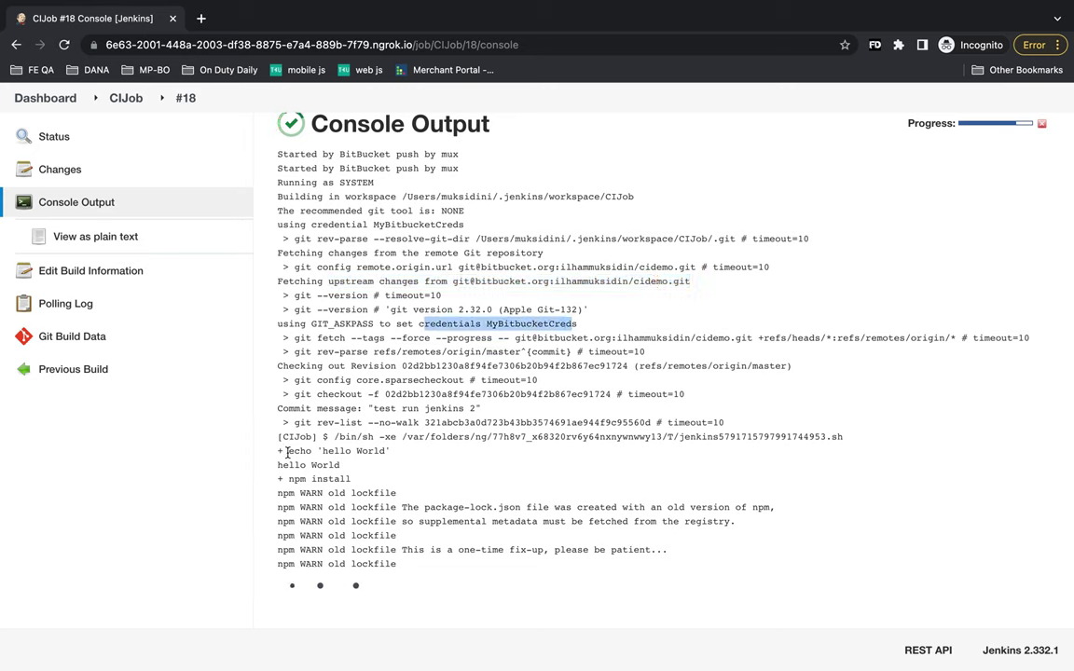
- Highlight the echo 'hello World', npm install and npm run test steps in the log
drag(288, 450, 392, 451)
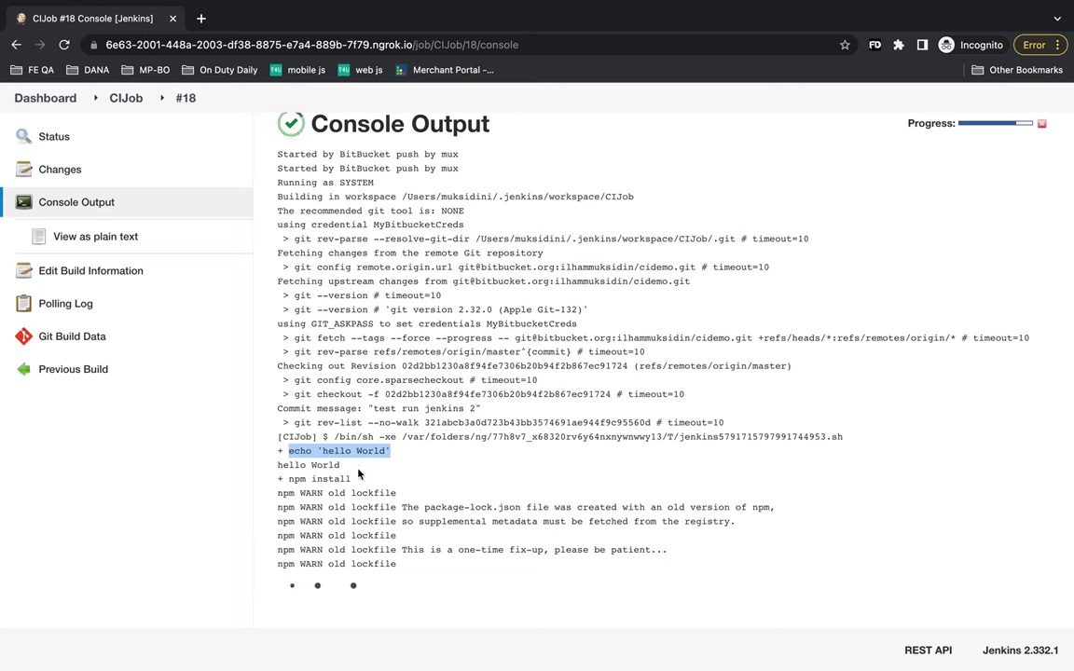
click(362, 467)
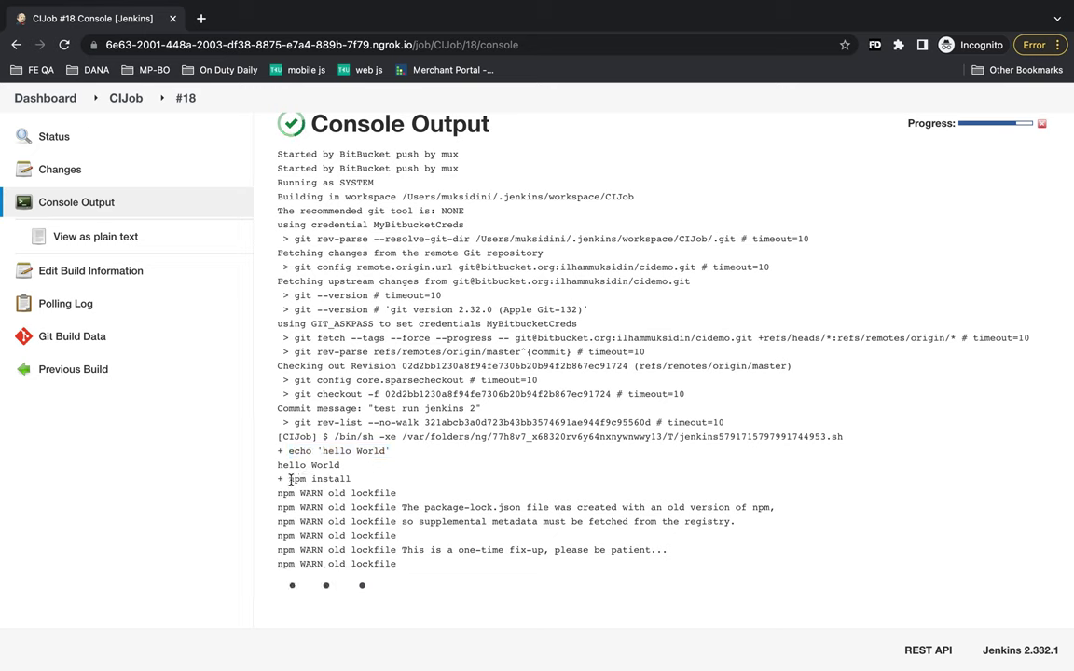
drag(289, 479, 354, 484)
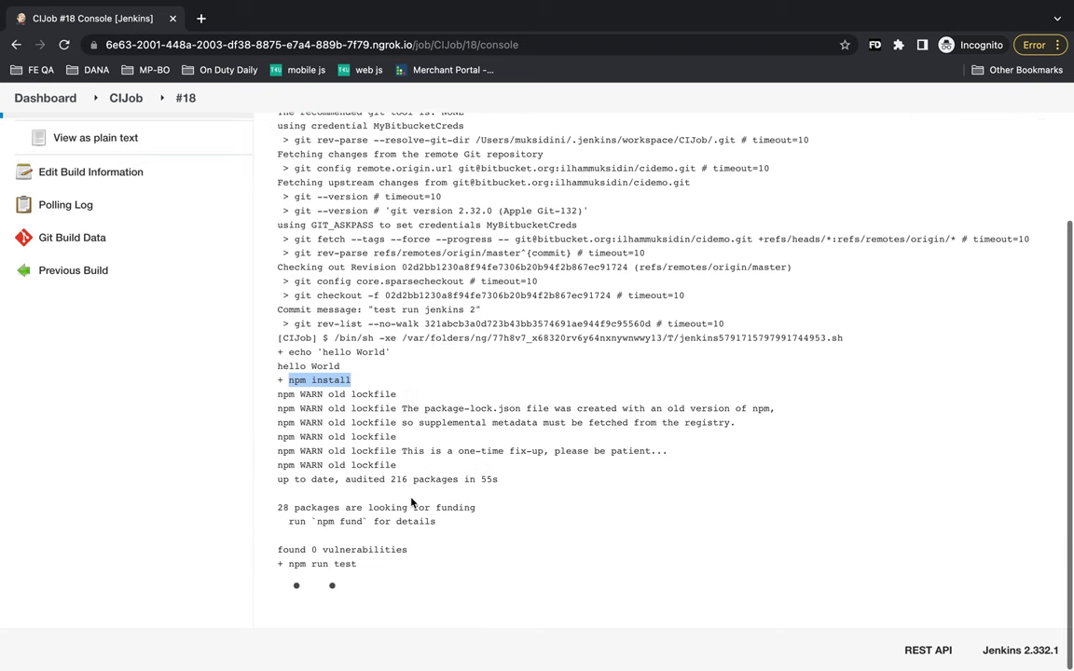
drag(289, 567, 357, 566)
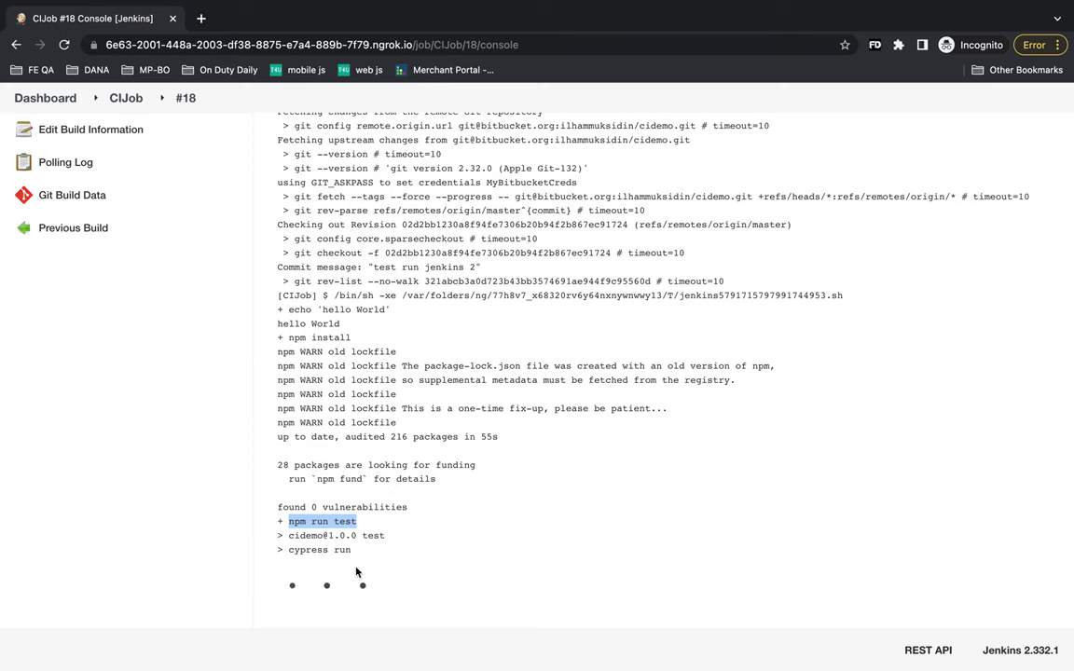
drag(289, 528, 358, 528)
- Open package.json in VS Code and highlight 'cypress' in the test script 'cypress run'
key(super+Tab)
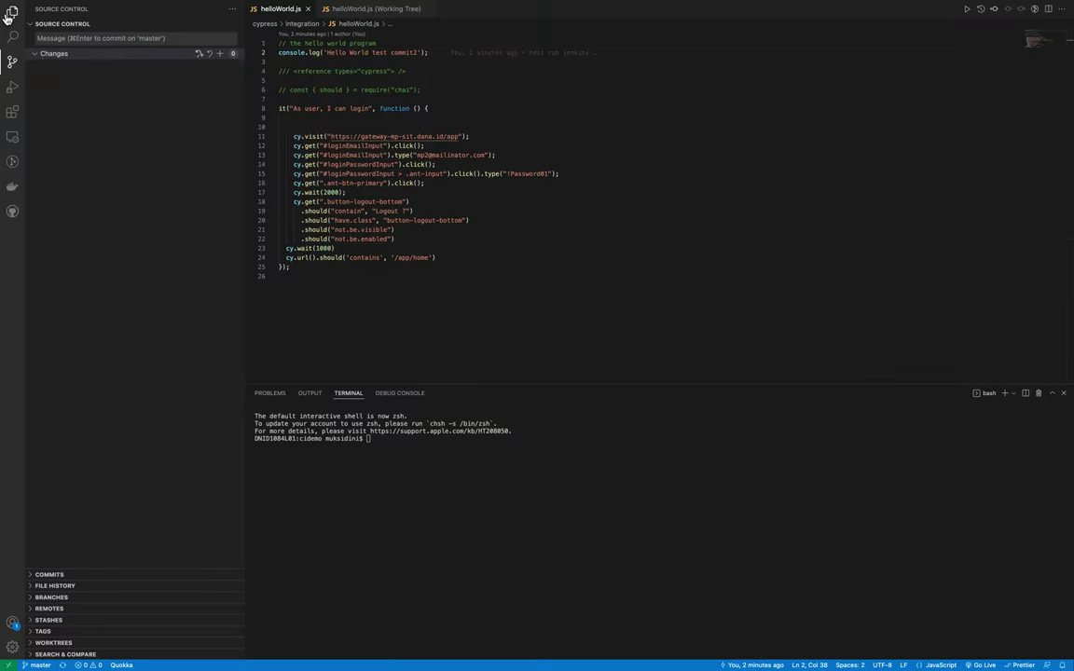
click(9, 16)
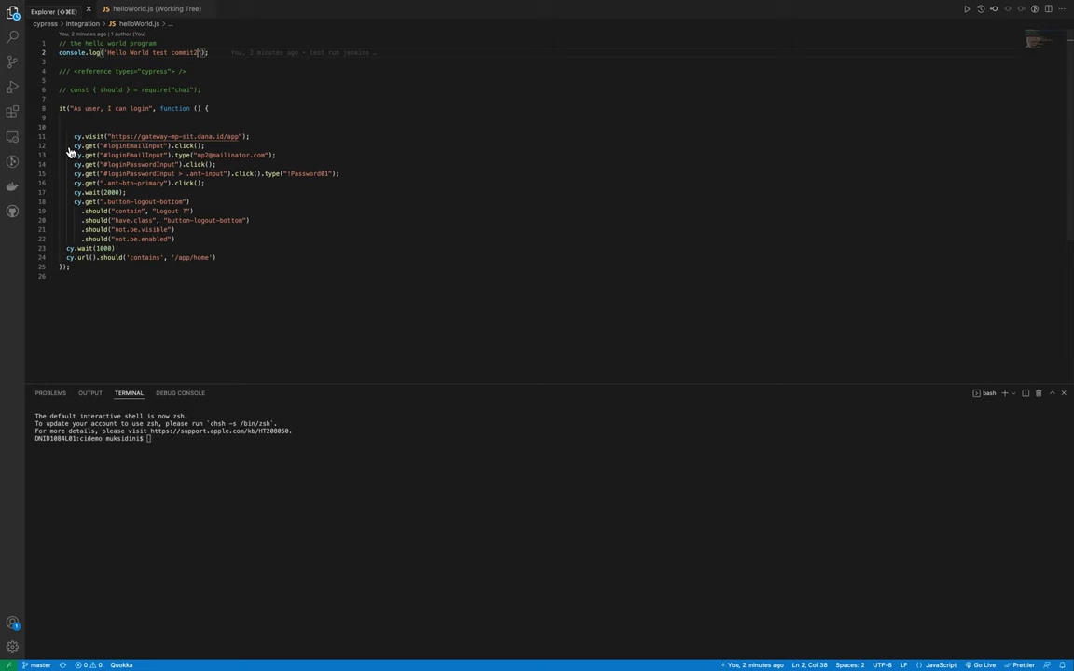
click(14, 15)
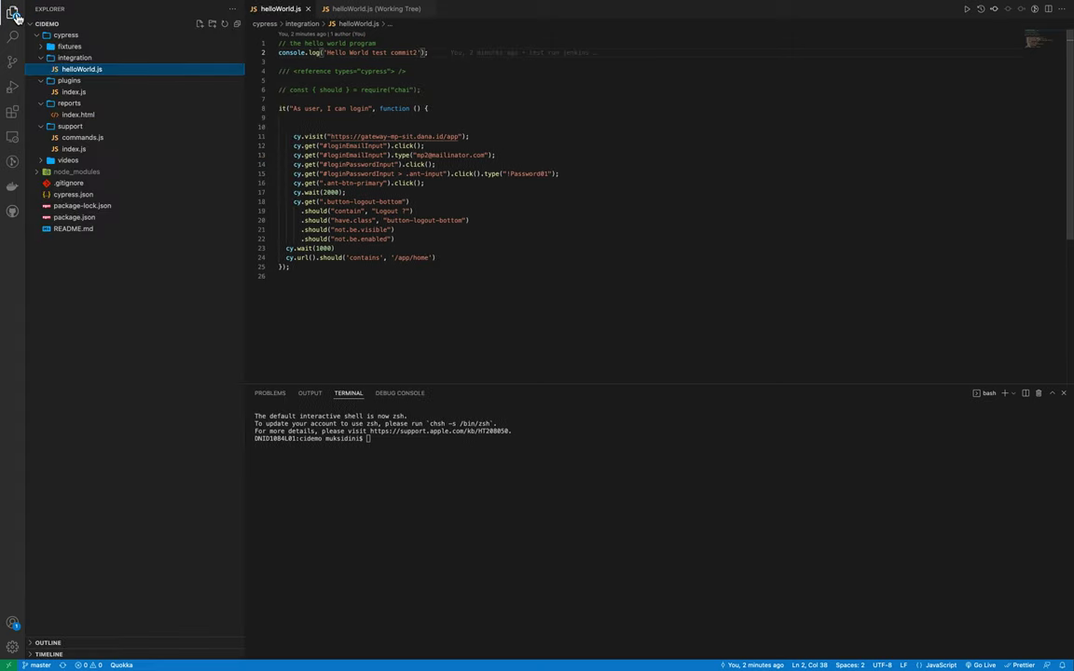
click(86, 218)
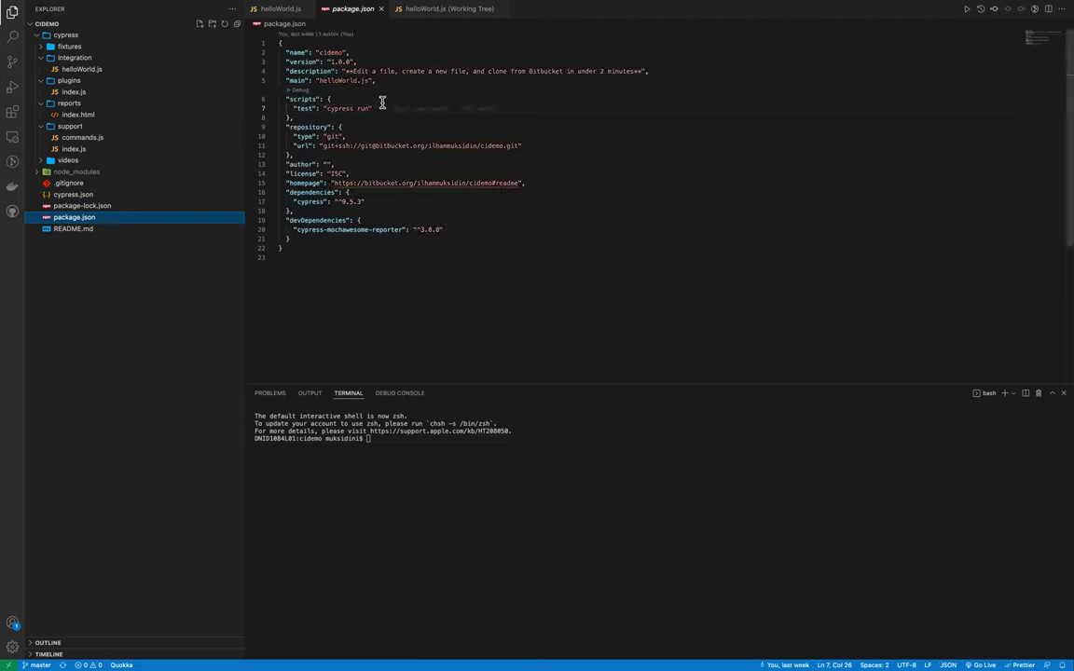
click(372, 108)
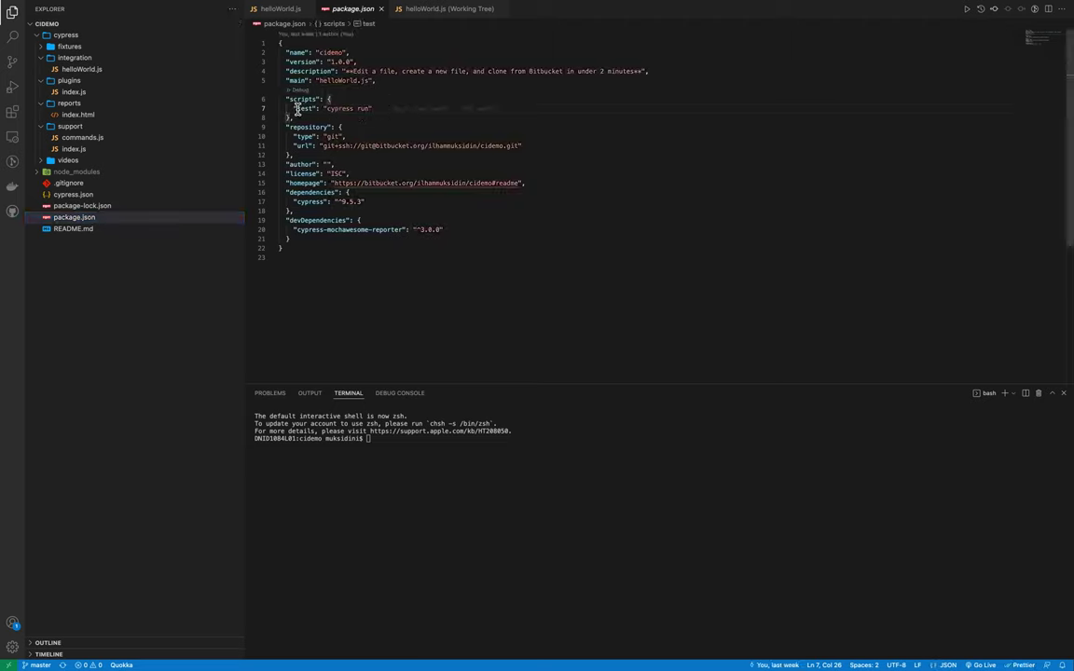
shift+click(298, 108)
double_click(338, 108)
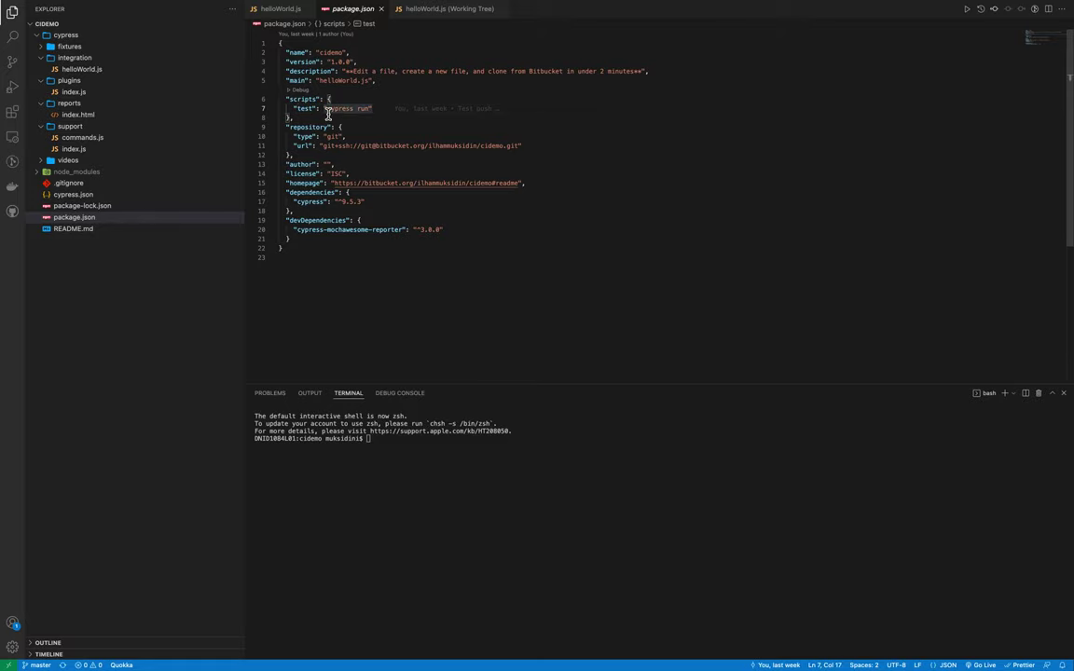
key(super+Tab)
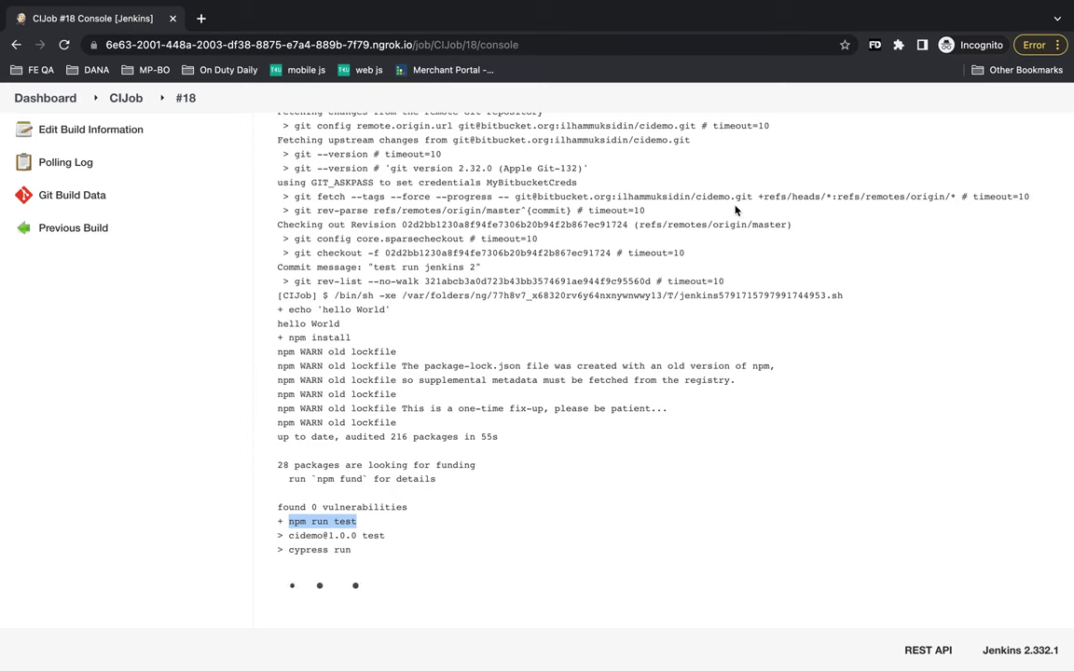
- Watch build #18's console until Cypress finds one spec and runs helloWorld.js (1 of 1)
mouse_move(853, 14)
mouse_move(3, 273)
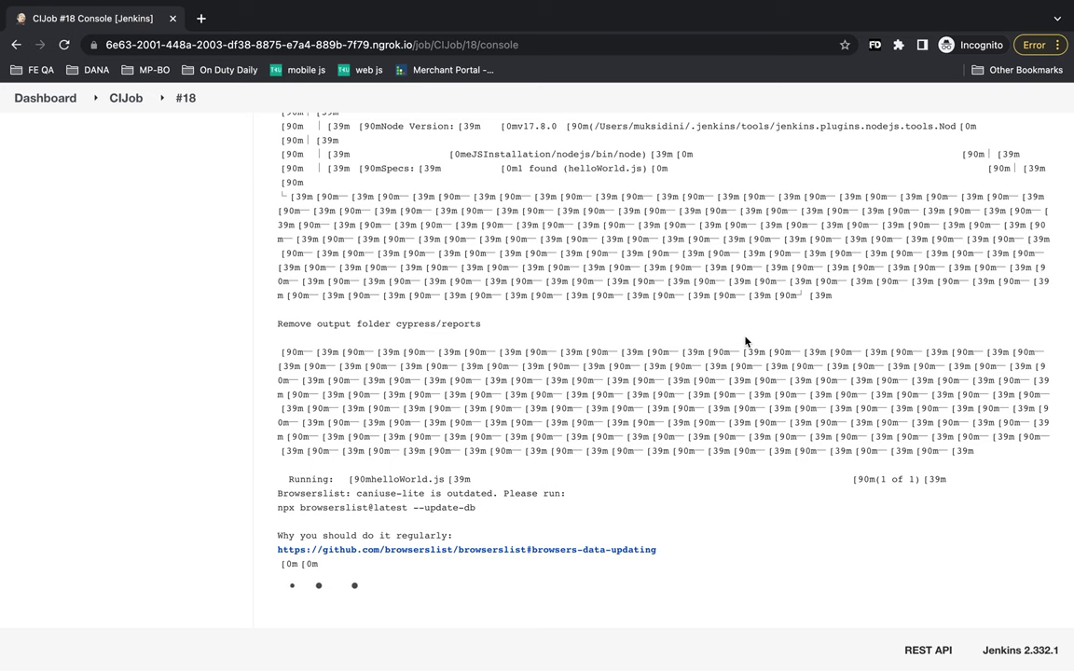
- Leave the console for the CIJob project page and check that build #18 is still running
scroll(746, 342, up, 10)
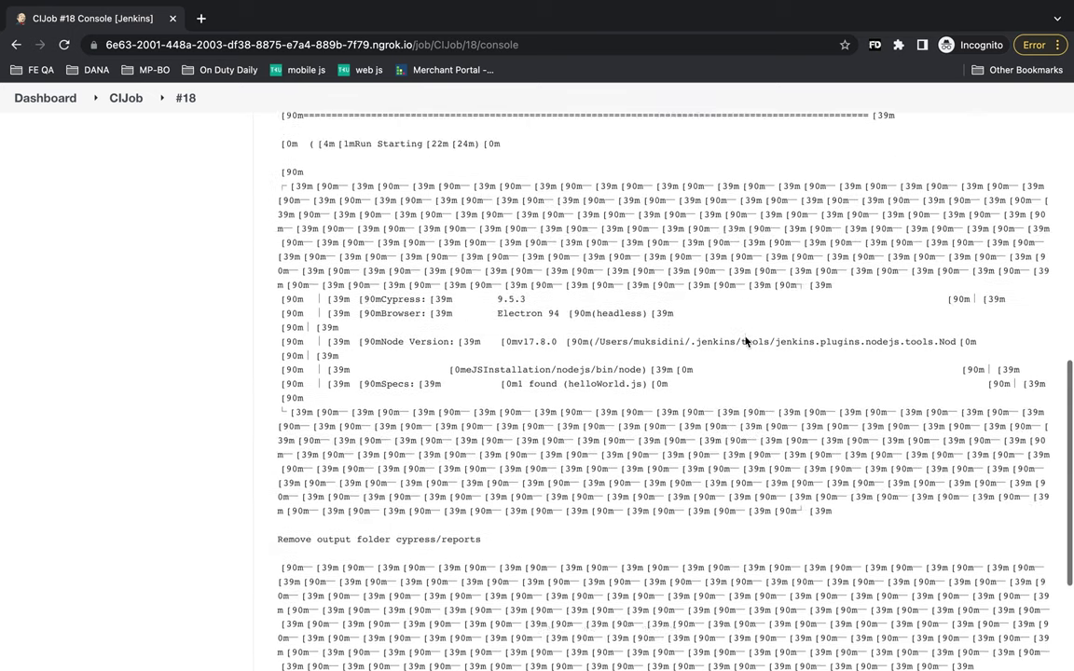
scroll(746, 338, down, 8)
scroll(746, 338, up, 15)
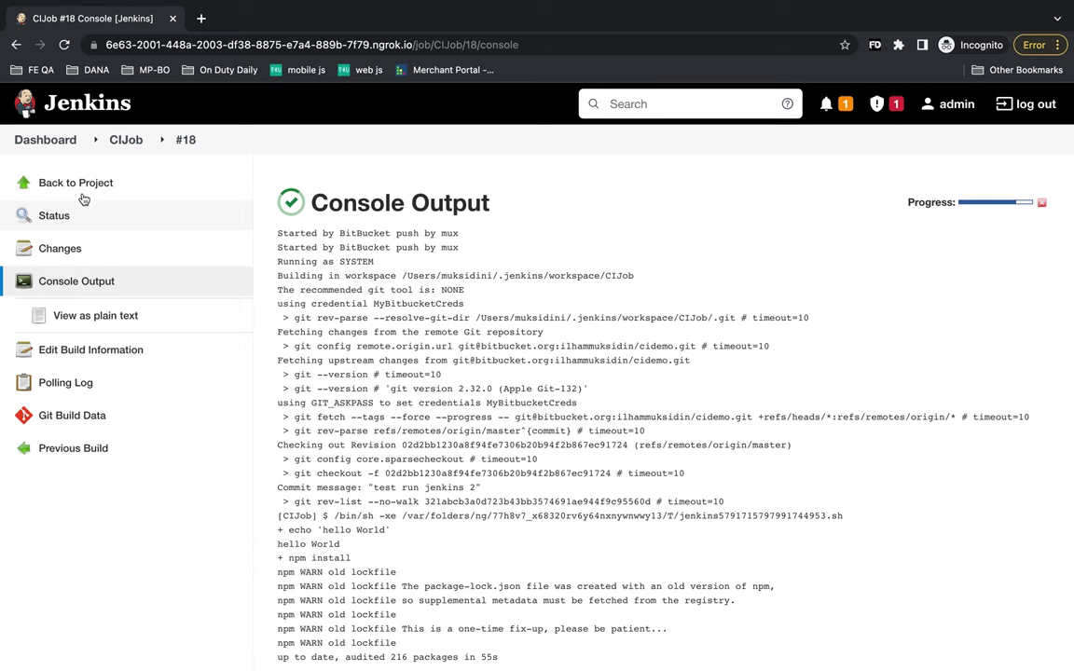
click(130, 143)
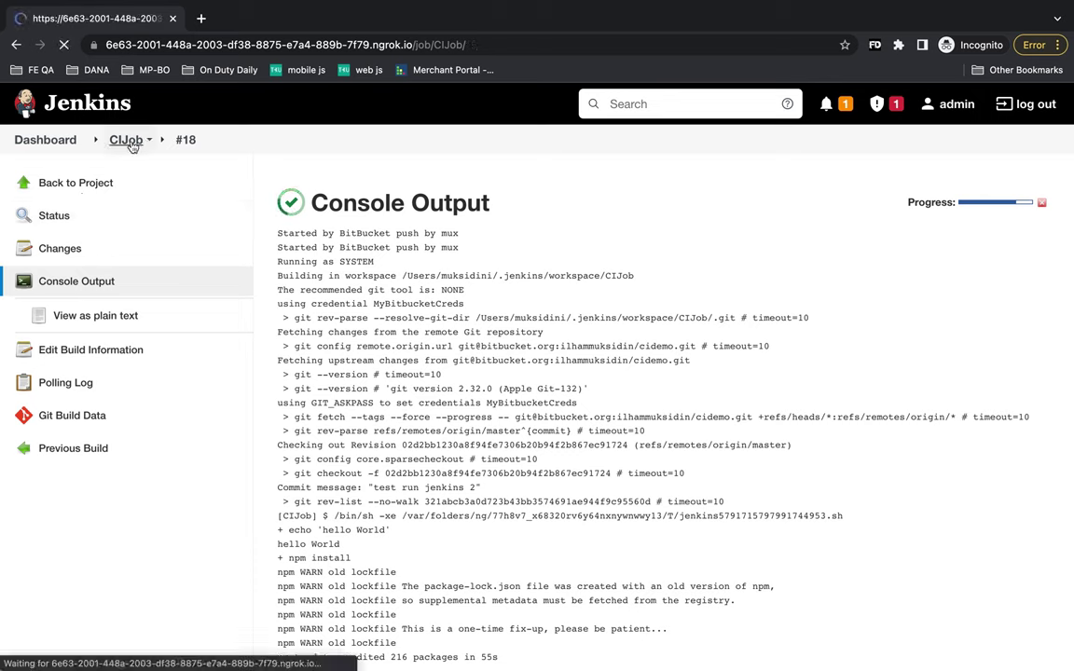
scroll(140, 352, down, 3)
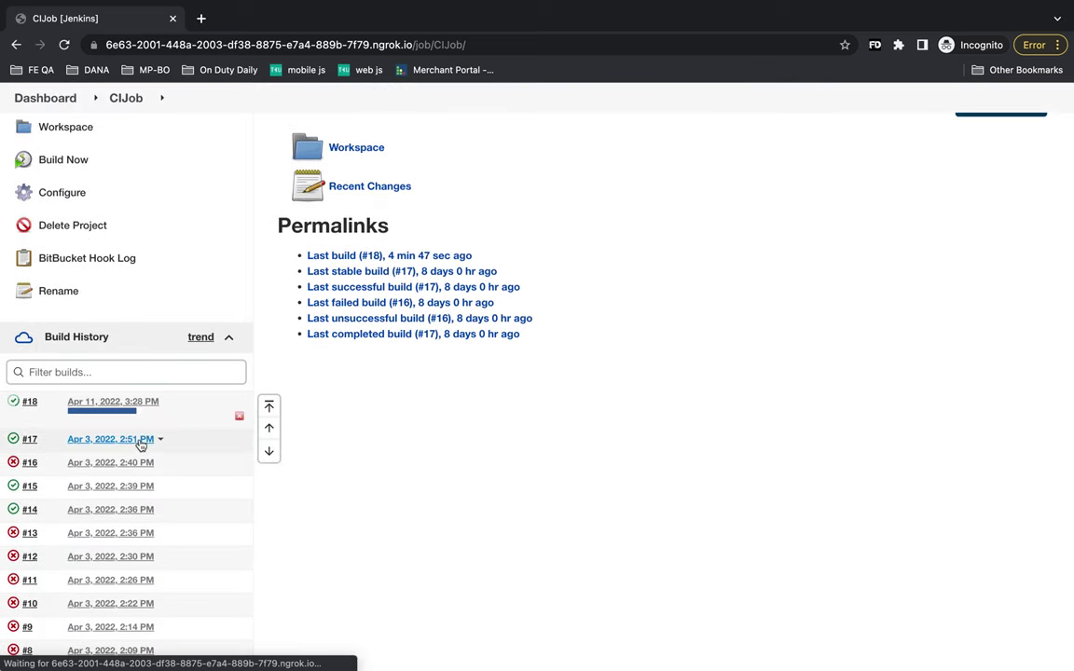
mouse_move(132, 417)
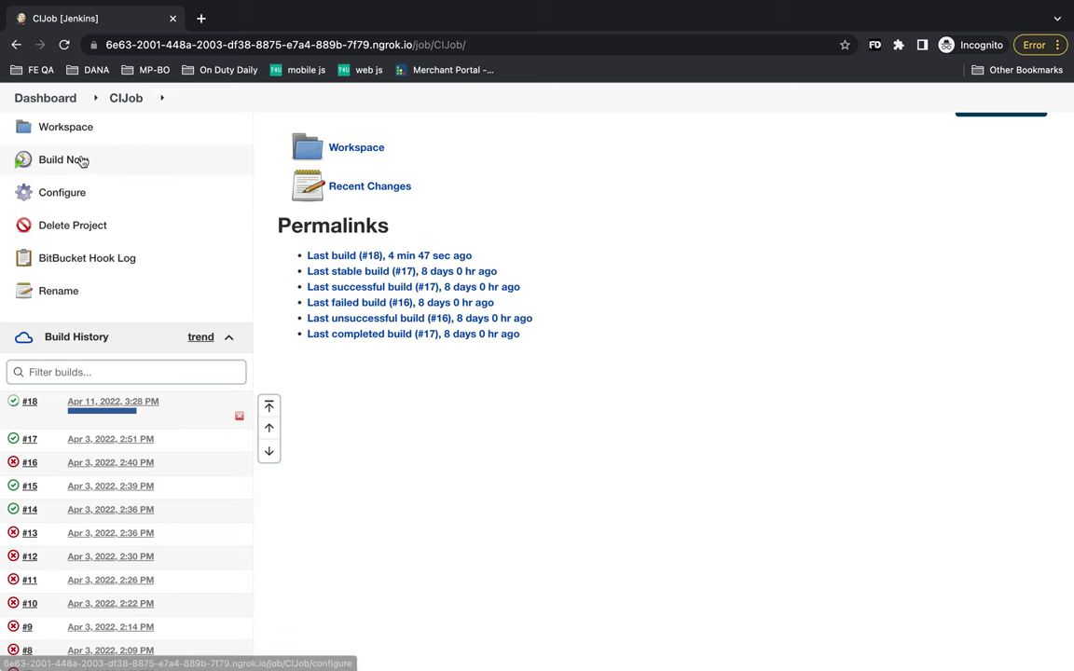
scroll(130, 233, up, 1)
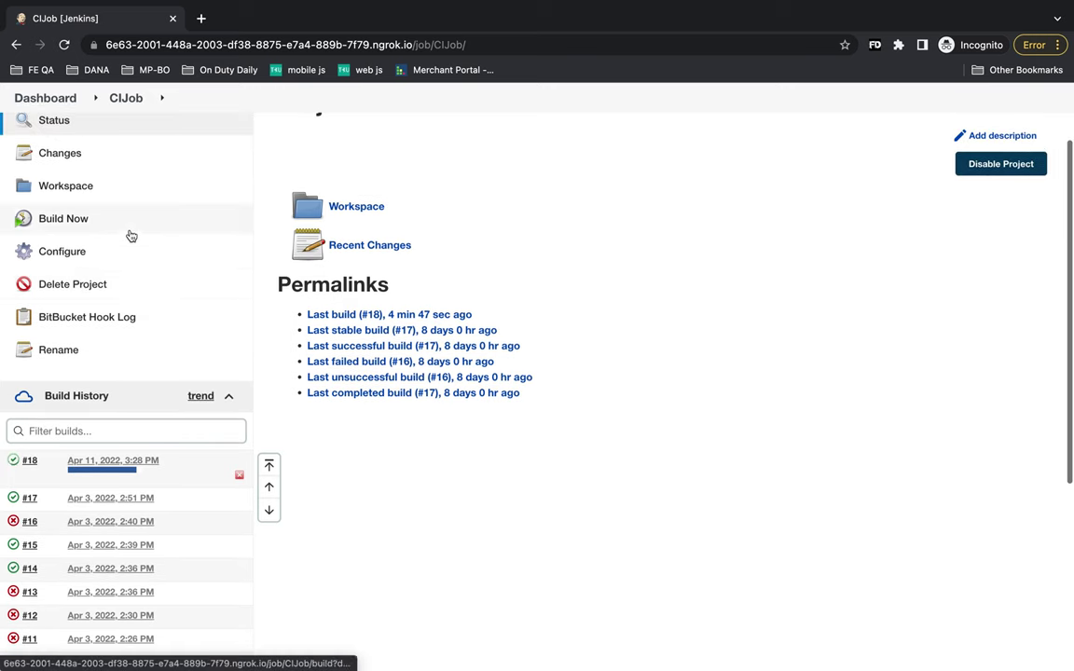
- Open build #18 in a new tab and show its Console Output
middle_click(114, 461)
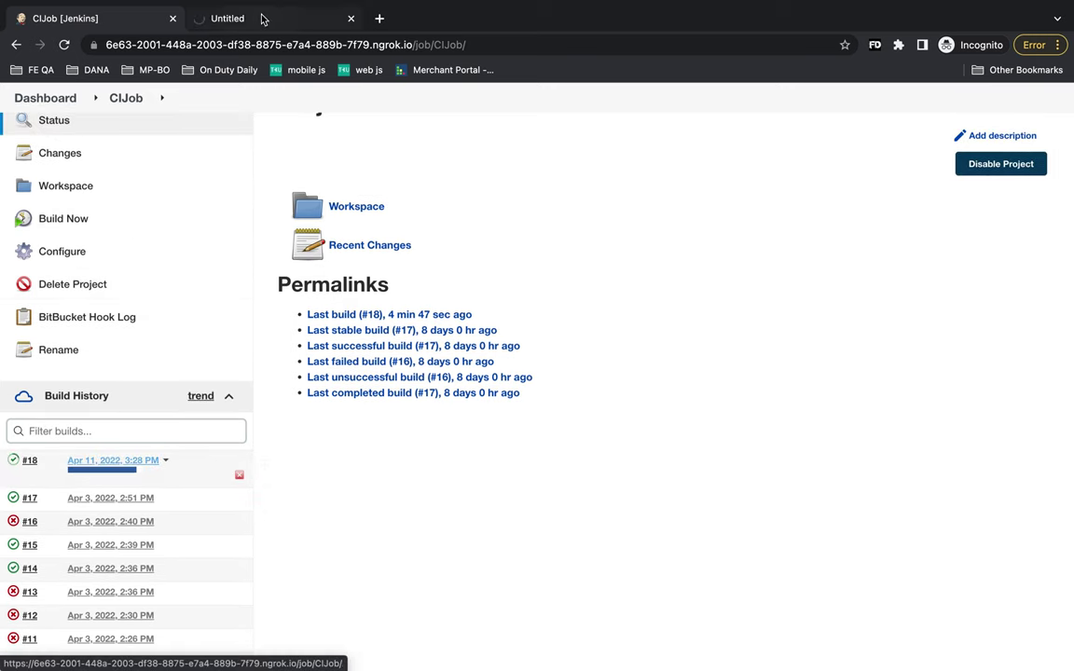
click(263, 18)
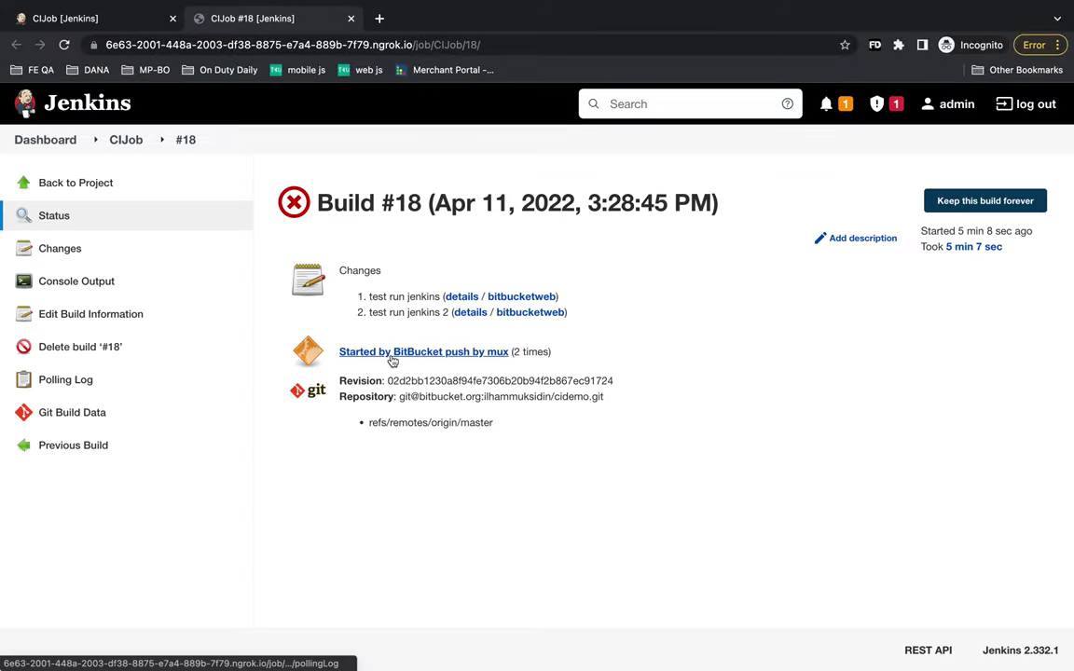
click(116, 282)
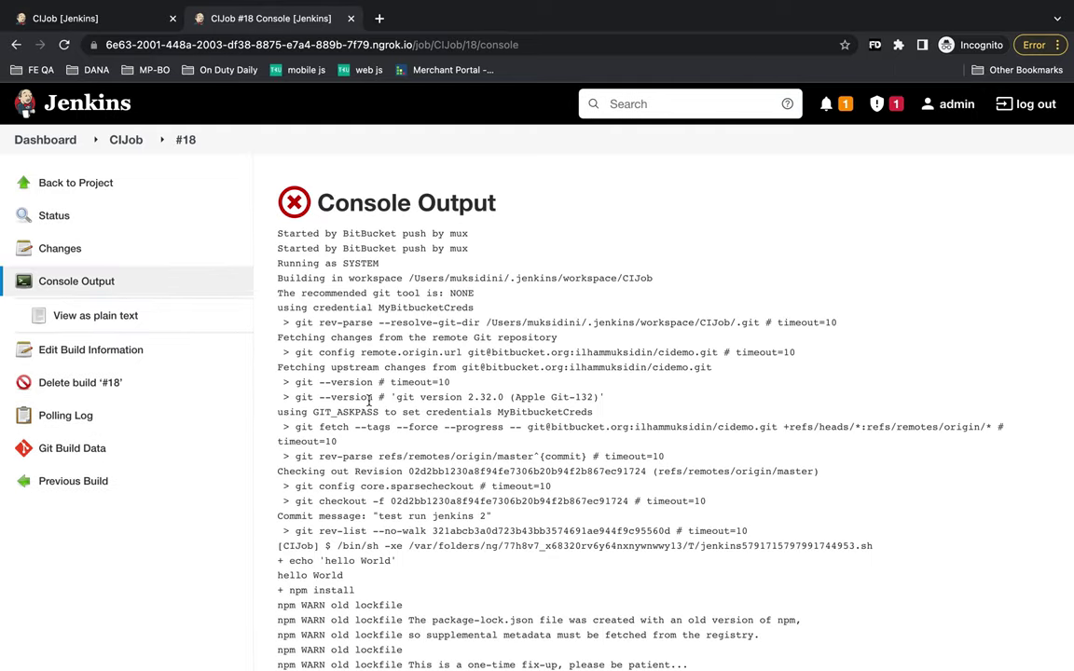
- Scroll through the log to the failing 'As user, I can login' test and 0 passing result
scroll(369, 401, down, 7)
scroll(233, 401, up, 7)
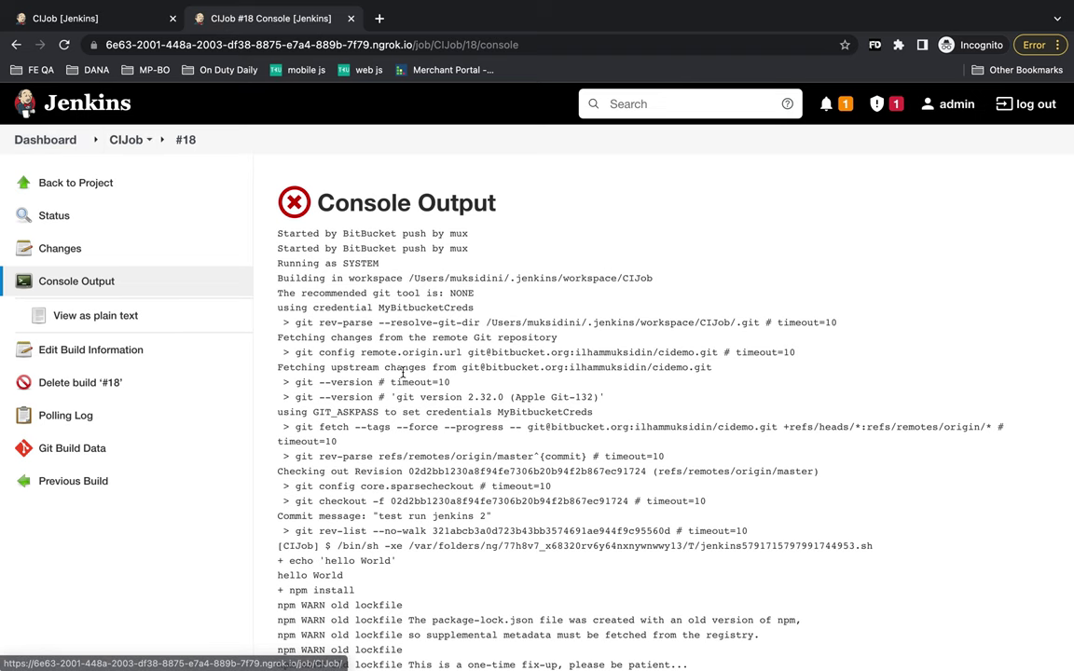
scroll(402, 373, down, 20)
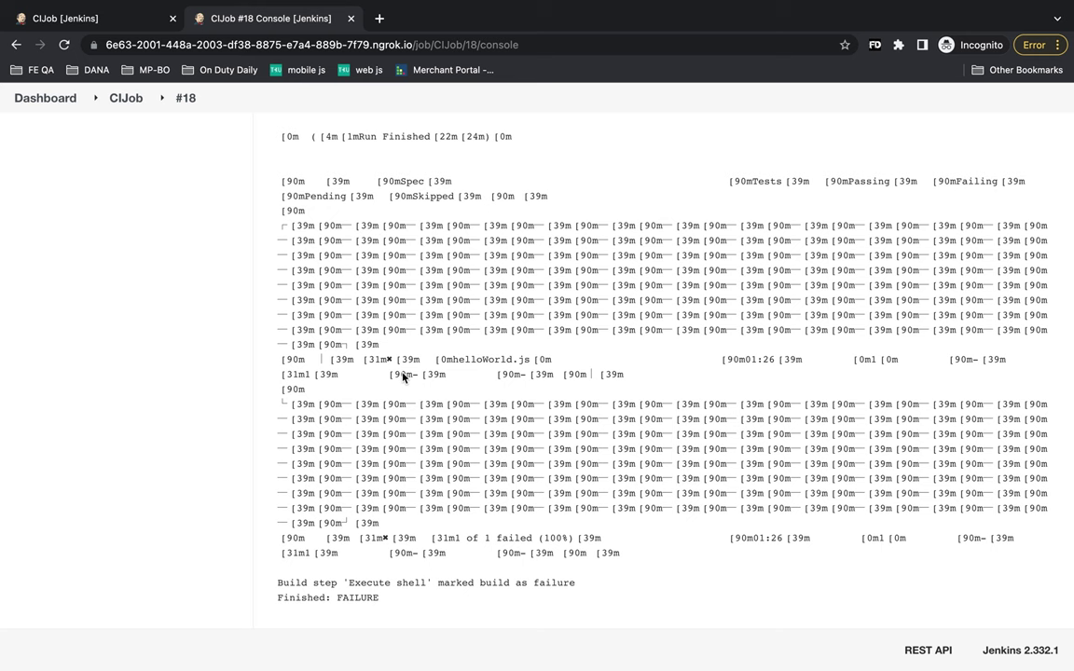
scroll(402, 376, up, 5)
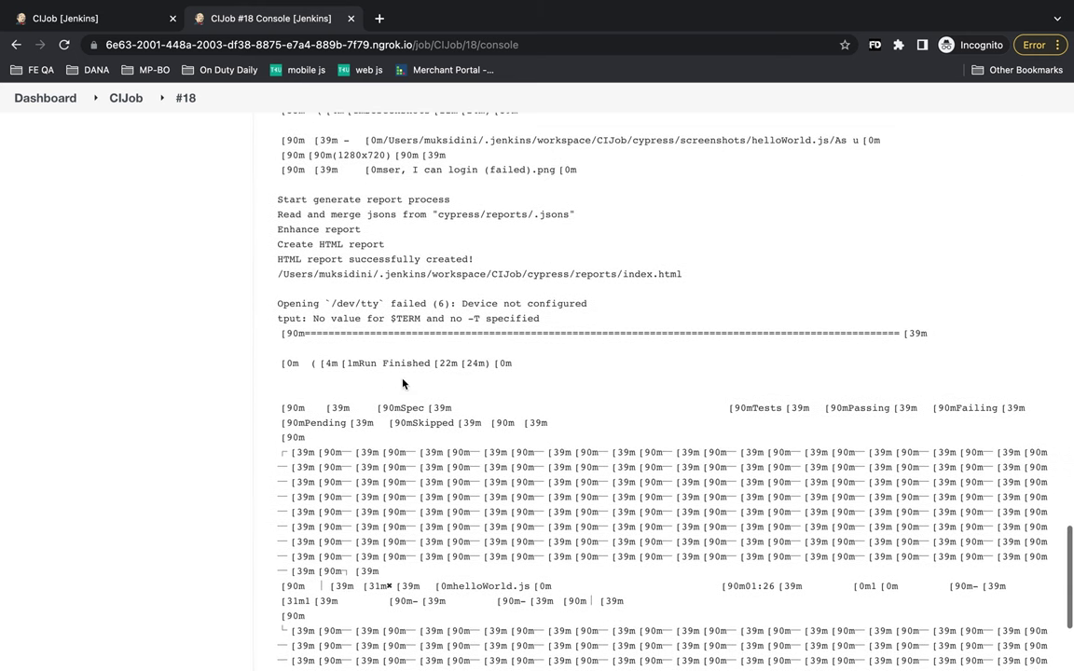
scroll(420, 383, up, 3)
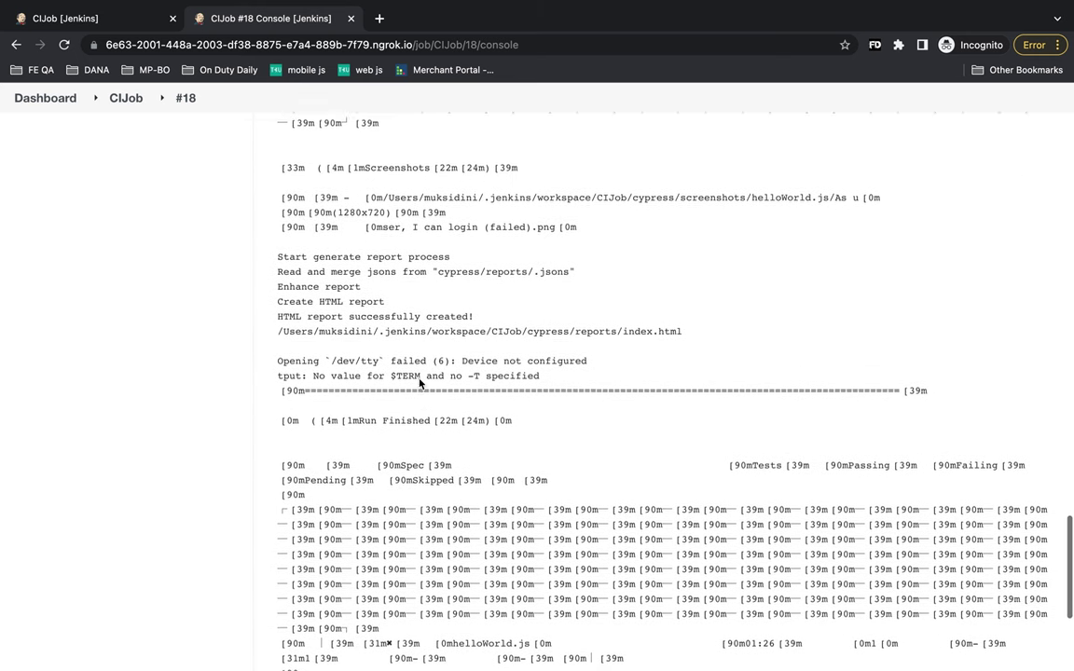
scroll(420, 383, up, 3)
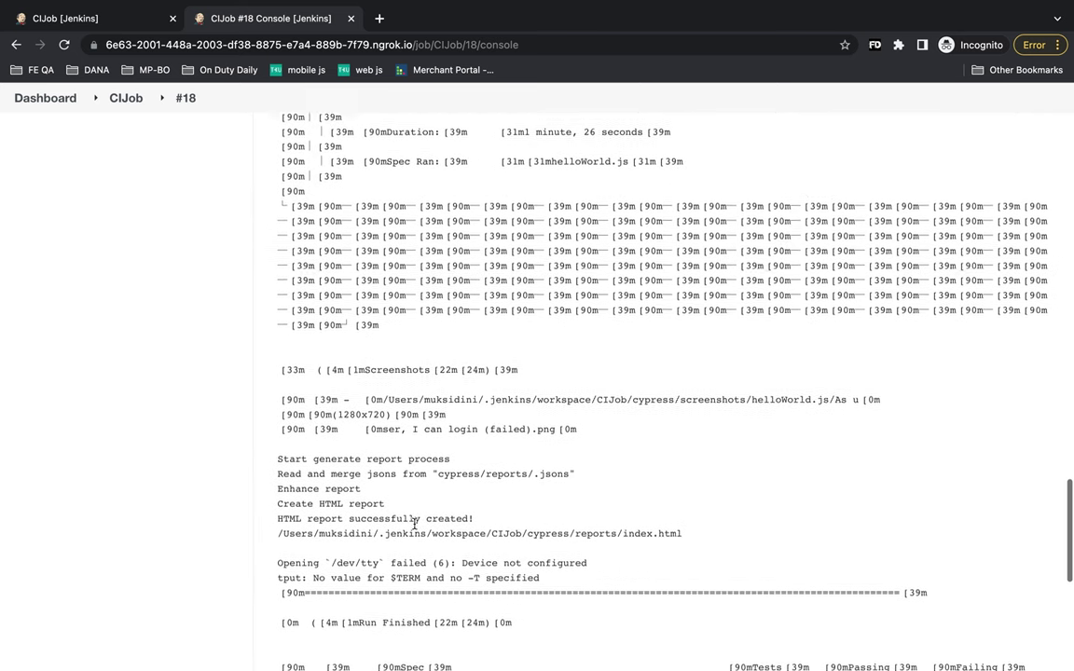
scroll(437, 424, up, 12)
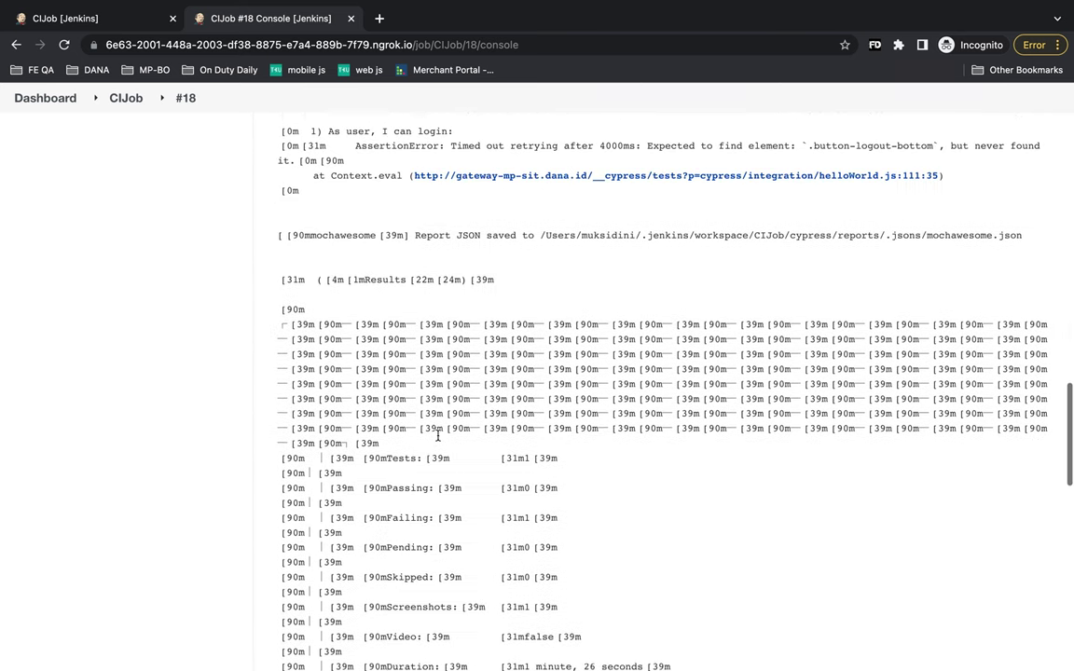
scroll(435, 457, up, 2)
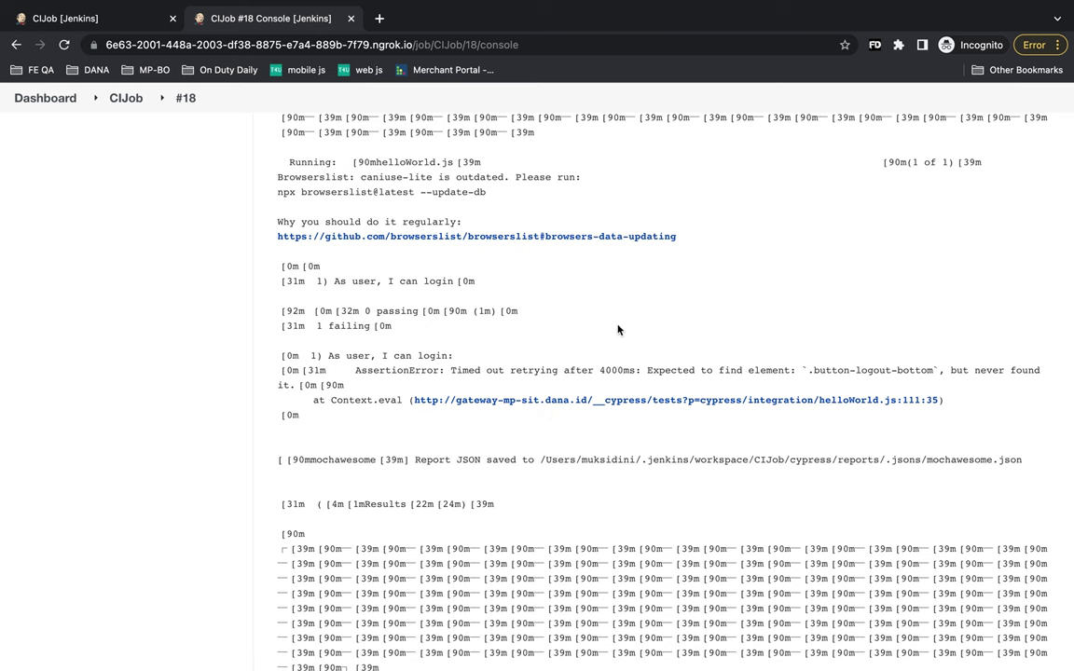
scroll(613, 434, up, 3)
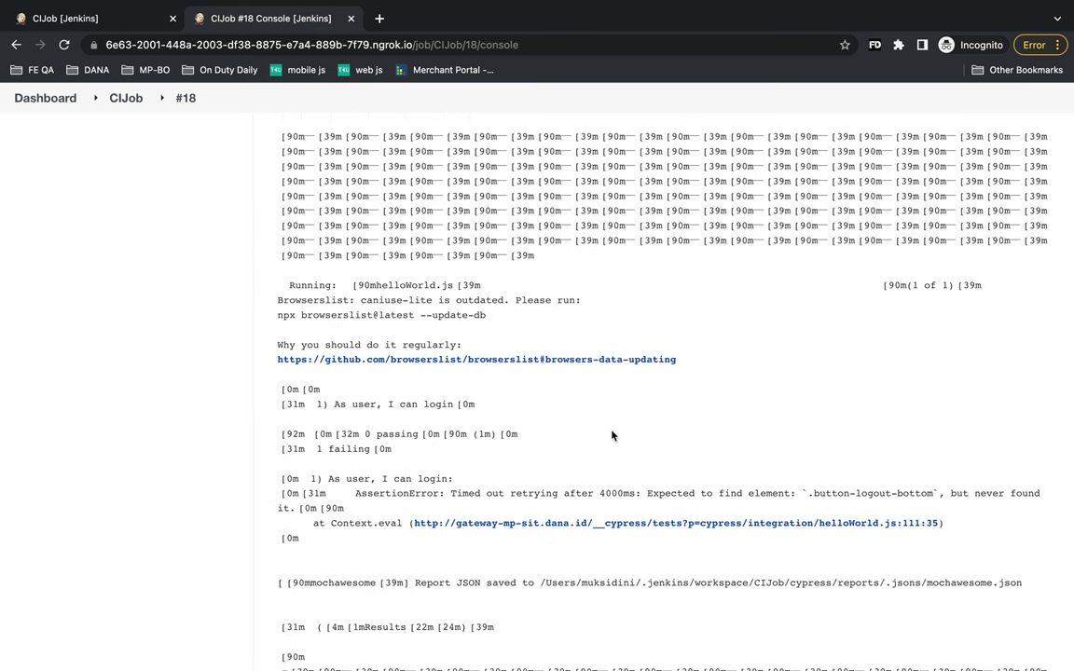
scroll(612, 435, up, 5)
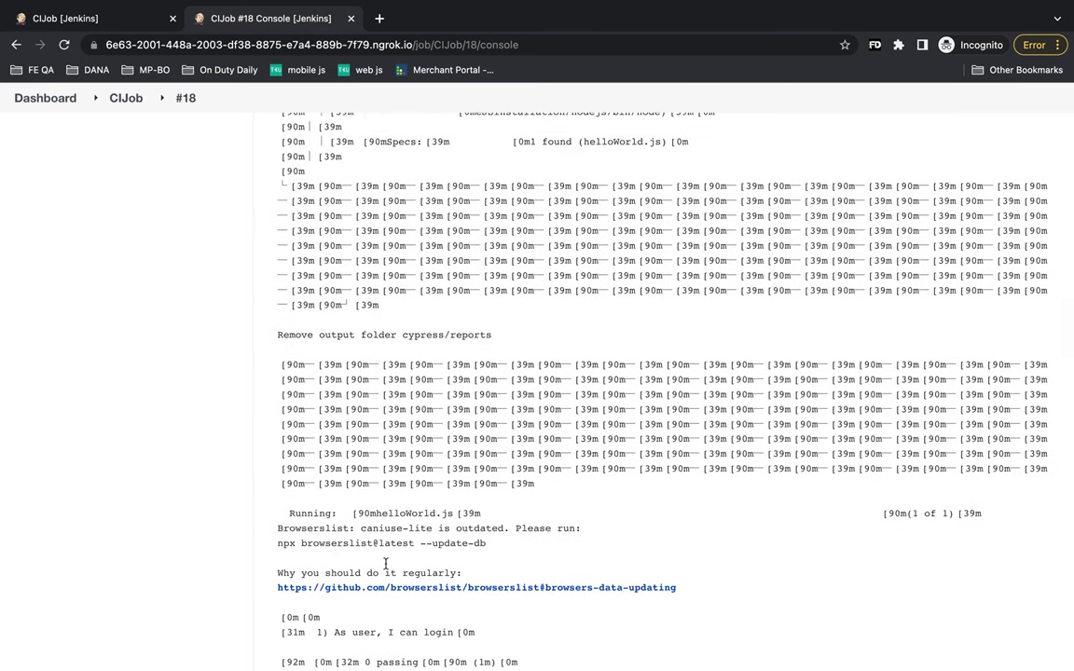